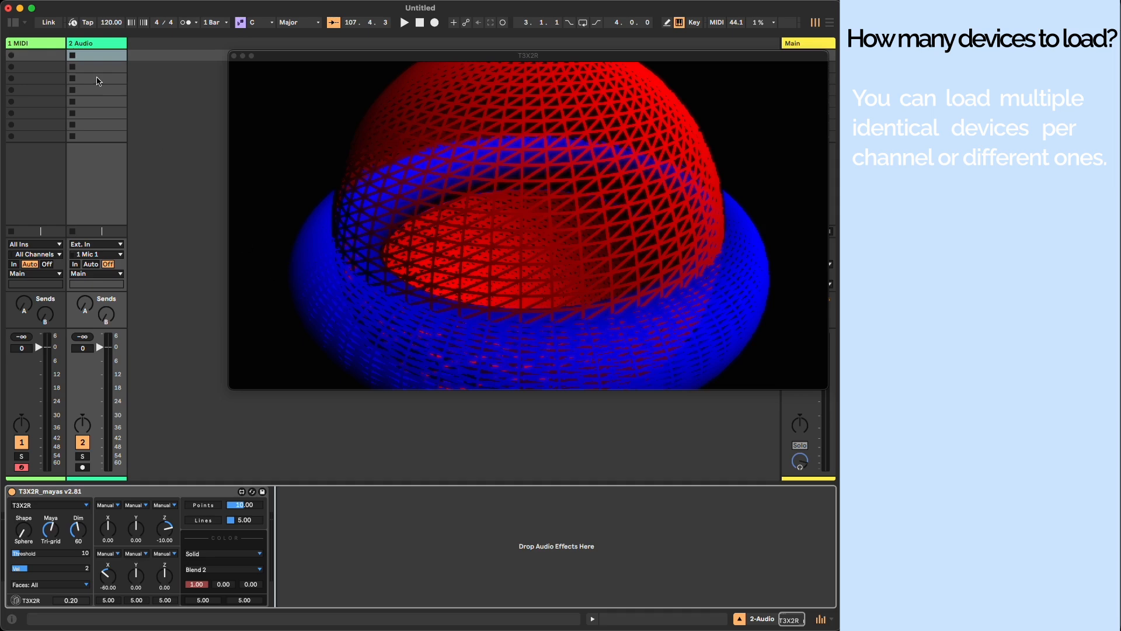
# Reduce the thickness of the blue torus to 0.04 in the MIDI track's T3X2R_mayas device
pyautogui.click(49, 45)
pyautogui.moveTo(151, 608); pyautogui.dragTo(148, 613)
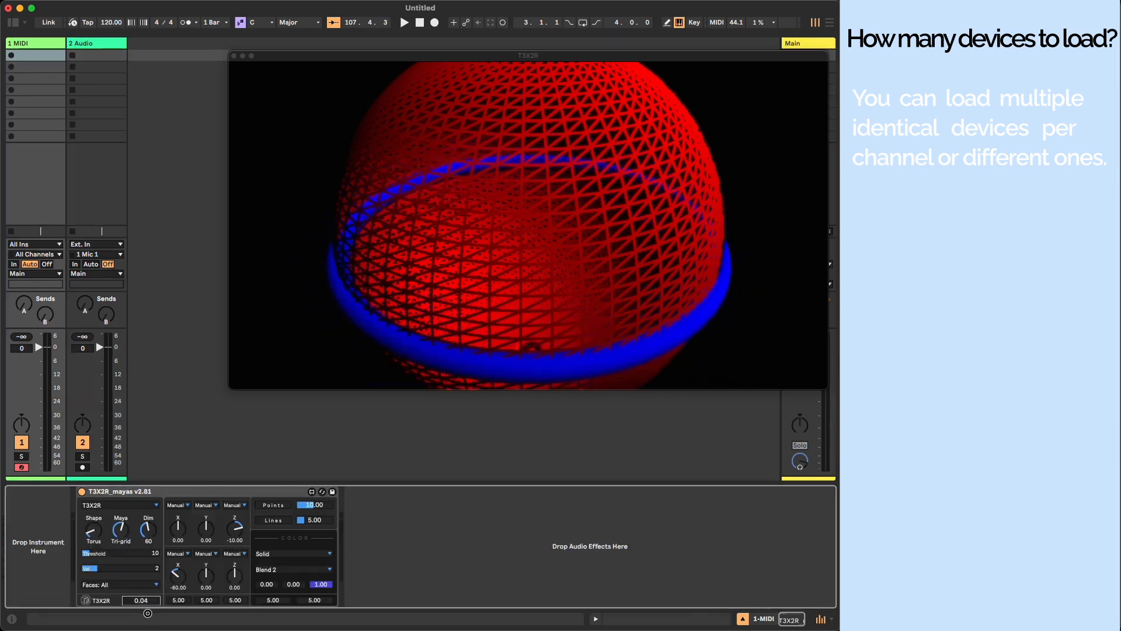
# Shrink the red sphere in the audio track's T3X2R_mayas device, setting its X and Y scale to 2
pyautogui.click(88, 55)
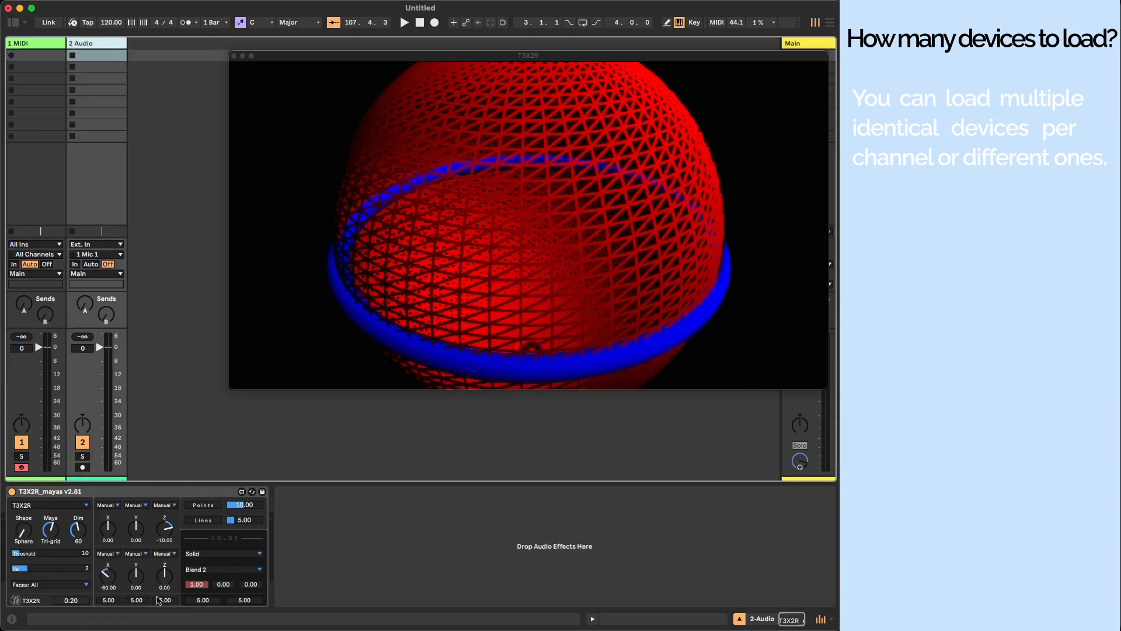
pyautogui.click(110, 601)
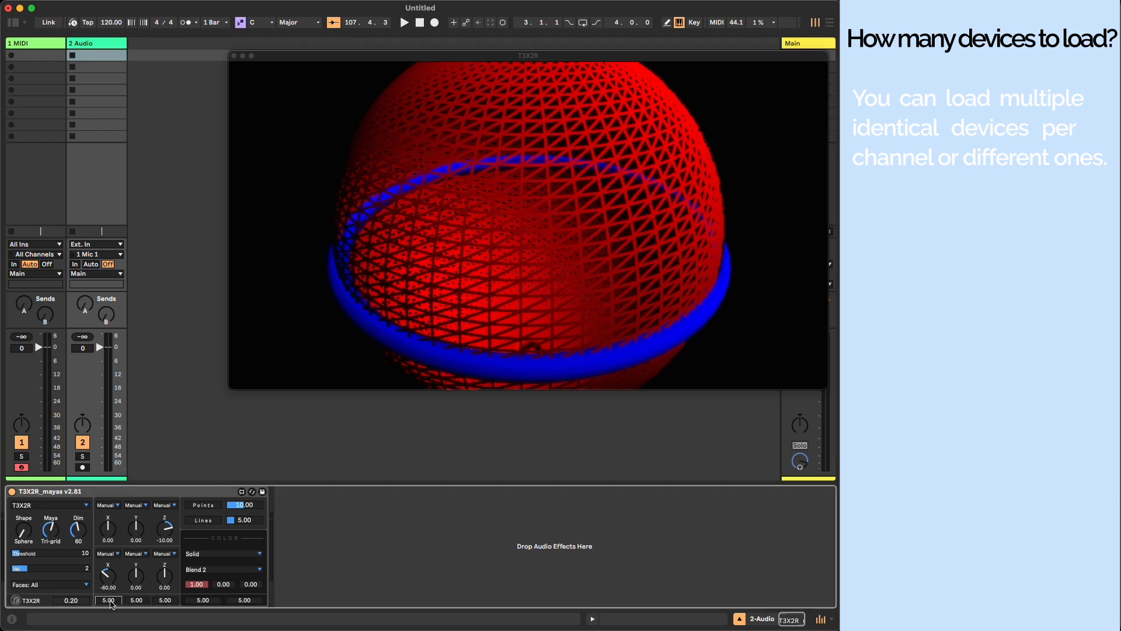
pyautogui.click(136, 601)
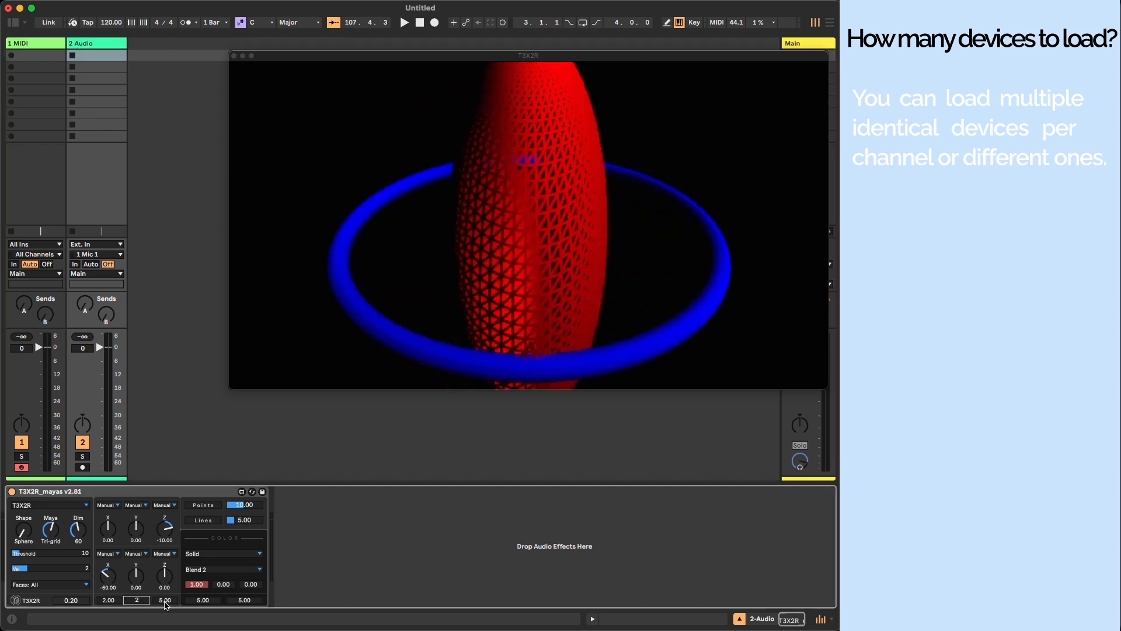
pyautogui.click(166, 603)
pyautogui.click(310, 574)
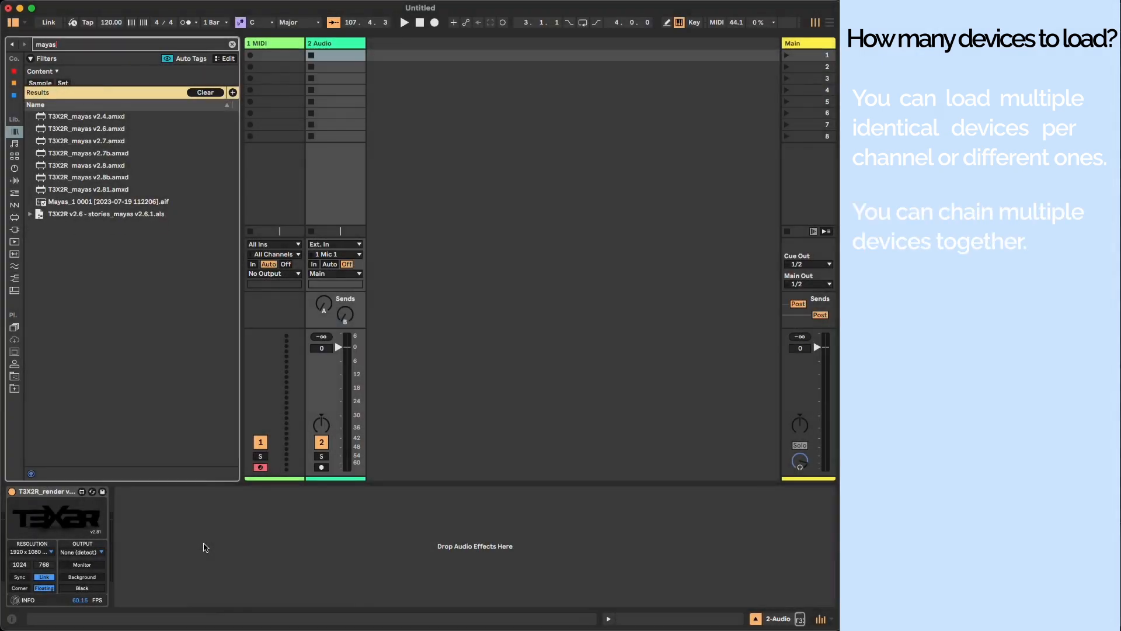
# Load two T3X2R_mayas v2.81 devices in series after the render device on the audio track, and hide the browser
pyautogui.click(115, 191)
pyautogui.moveTo(101, 193); pyautogui.dragTo(196, 550)
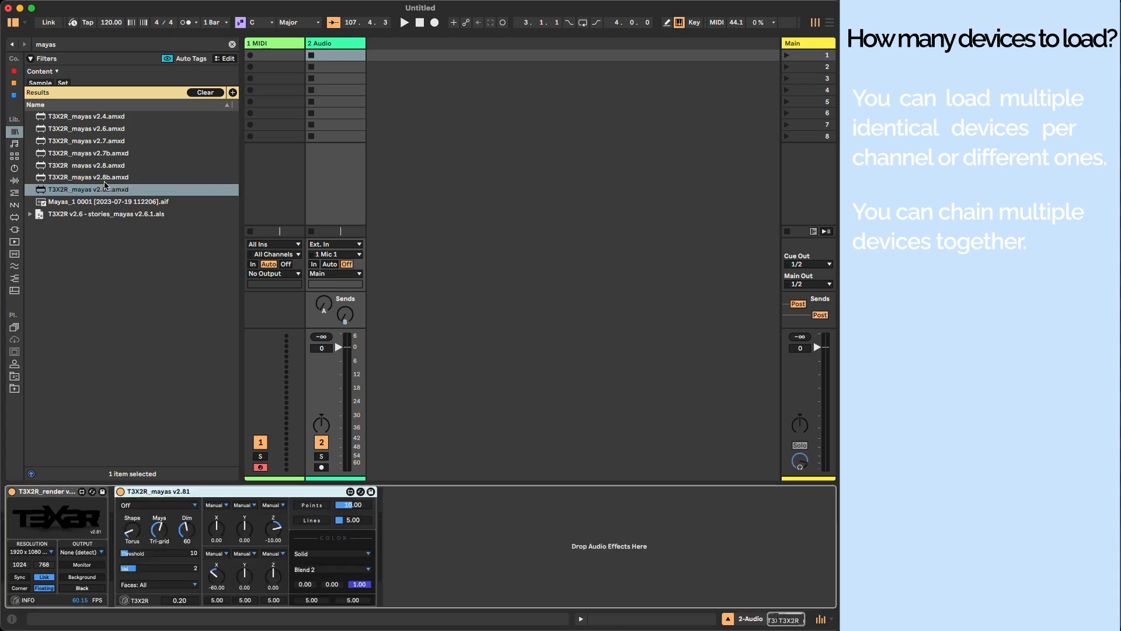
pyautogui.moveTo(97, 192); pyautogui.dragTo(445, 545)
pyautogui.press('super+alt+b')
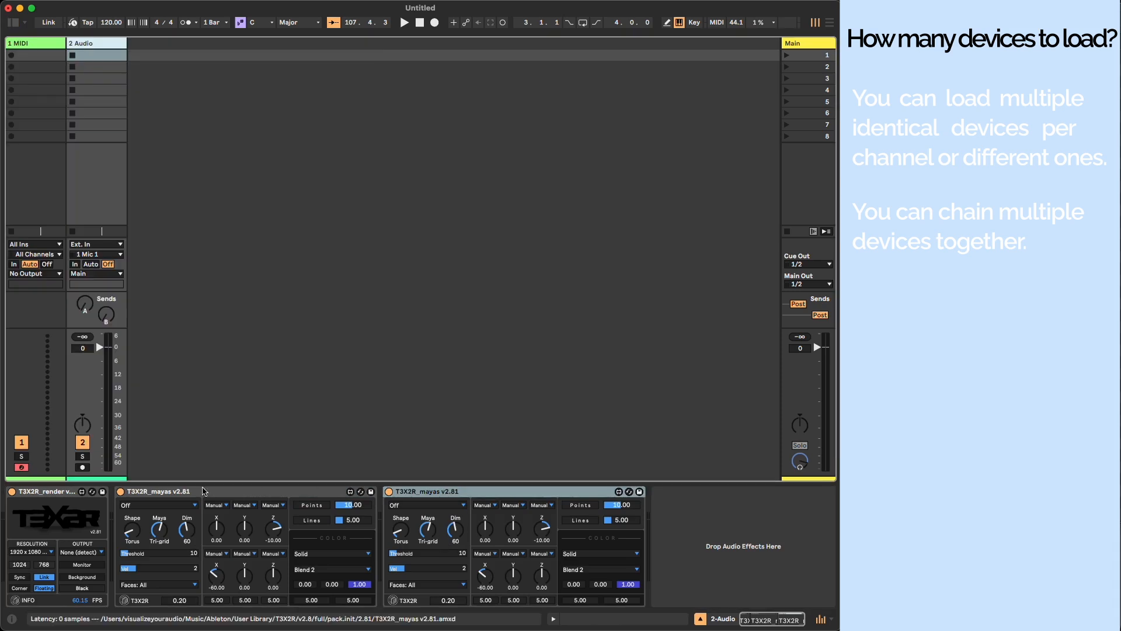
# Set the render device's output to Desktop, and reposition and enlarge the T3X2R output window over the session area
pyautogui.click(81, 552)
pyautogui.click(82, 575)
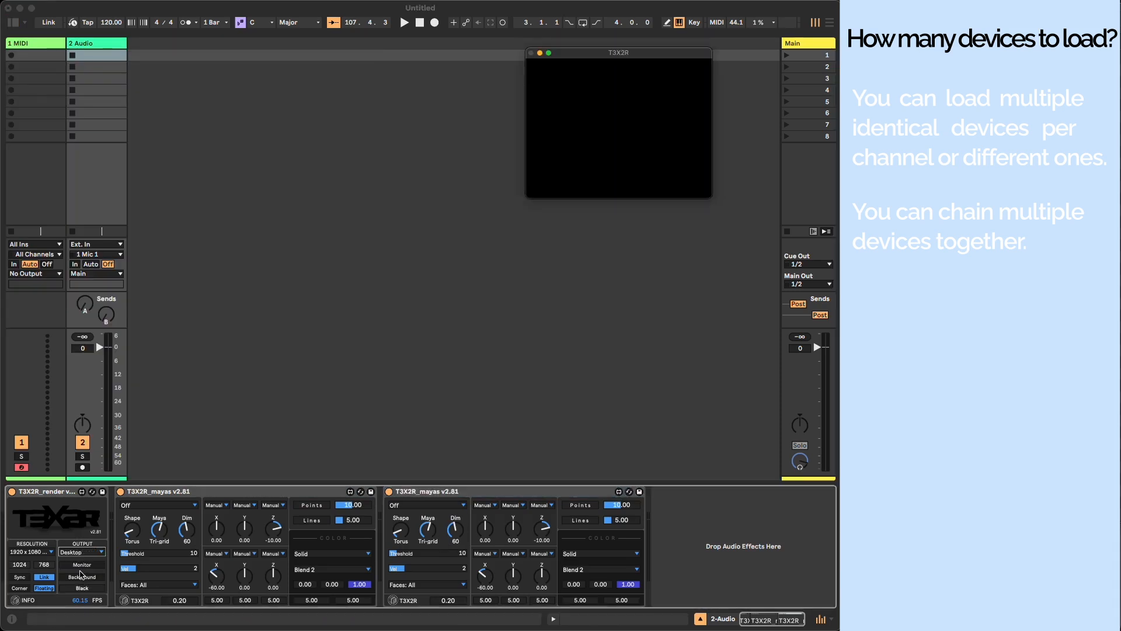
pyautogui.moveTo(707, 54); pyautogui.dragTo(774, 54)
pyautogui.moveTo(594, 200); pyautogui.dragTo(188, 385)
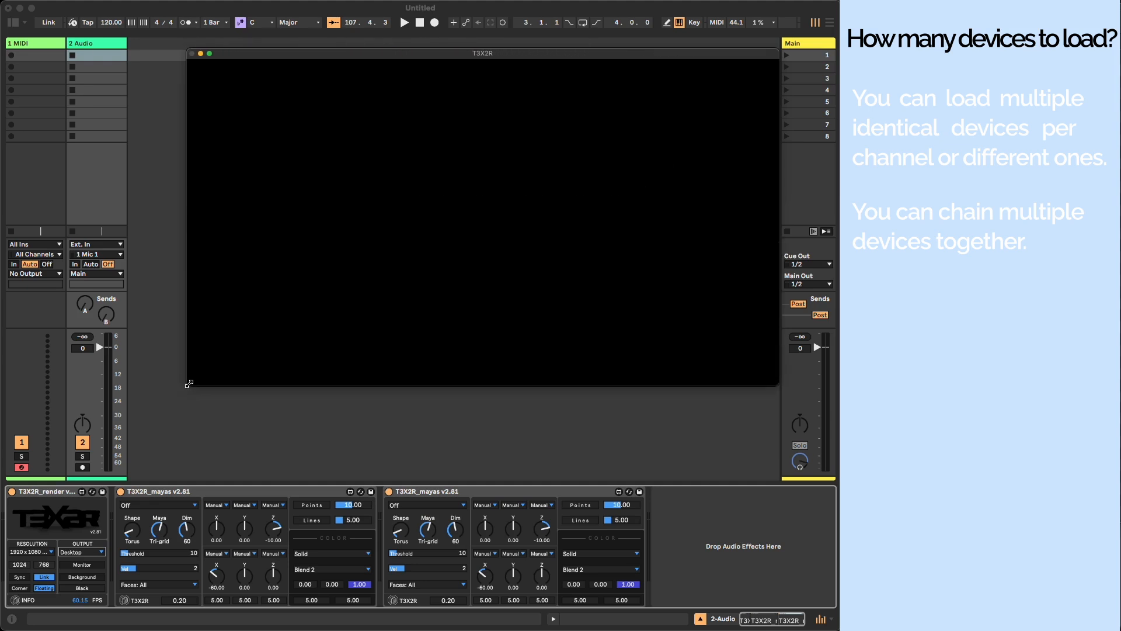
# Set the first mayas device to a Sphere routed to T3X2R, and lower its Z position
pyautogui.moveTo(127, 532); pyautogui.dragTo(126, 556)
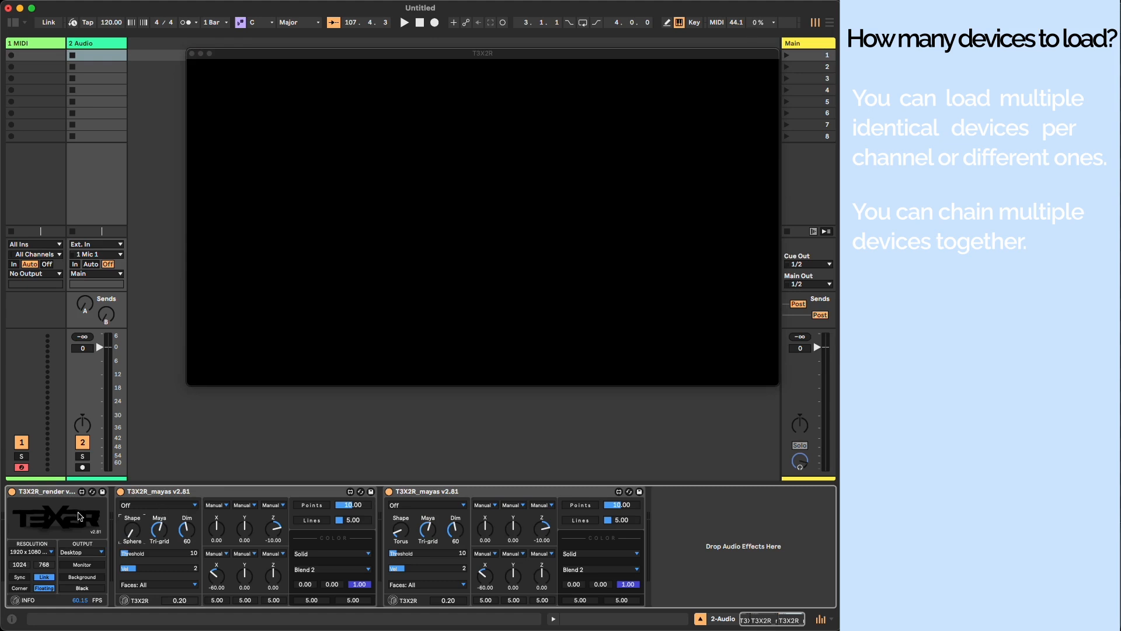
pyautogui.click(151, 506)
pyautogui.click(150, 527)
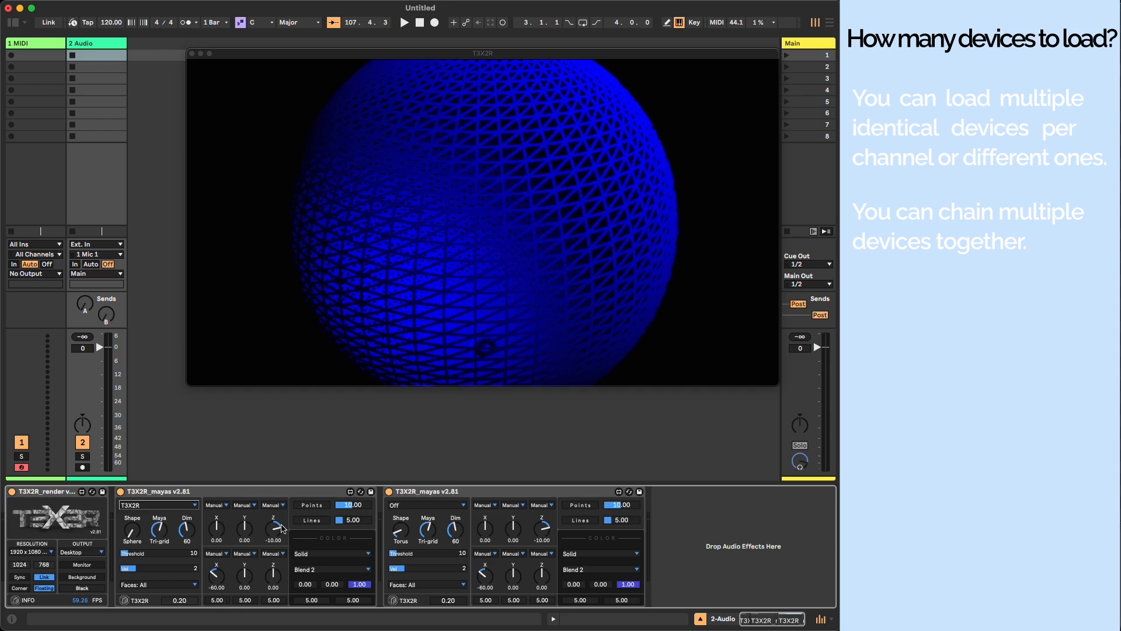
pyautogui.moveTo(283, 528); pyautogui.dragTo(283, 546)
# Route the second mayas device to T3X2R and reduce its torus thickness
pyautogui.click(407, 506)
pyautogui.click(409, 528)
pyautogui.moveTo(448, 600); pyautogui.dragTo(454, 613)
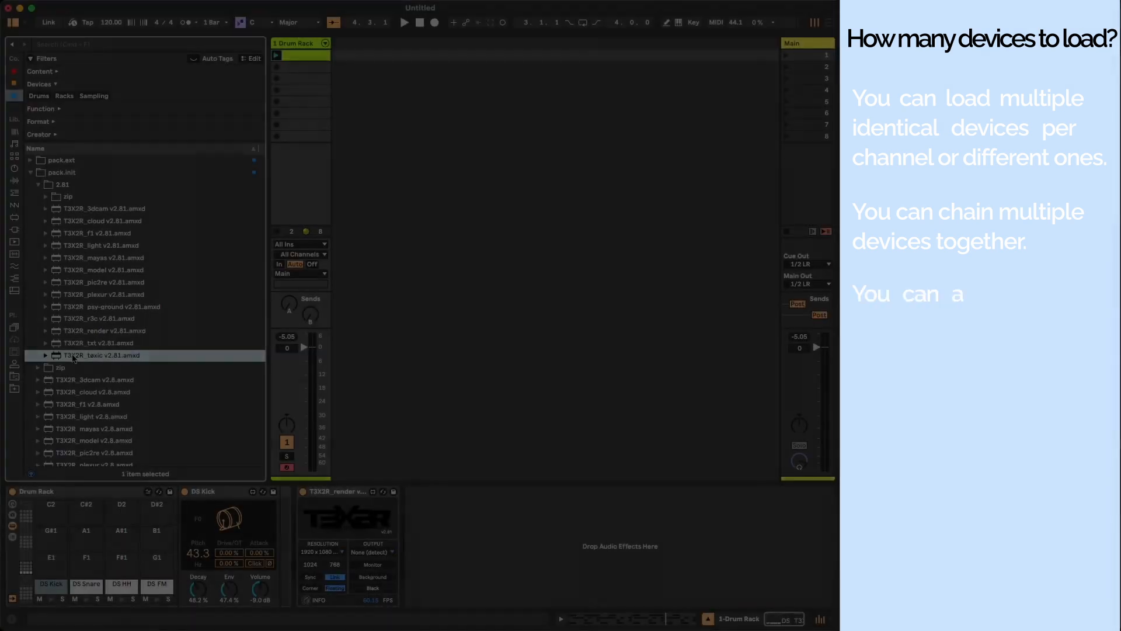
# Load T3X2R_toxic v2.81 after DS Kick inside the drum rack's kick chain
pyautogui.click(73, 357)
pyautogui.moveTo(73, 358); pyautogui.dragTo(283, 540)
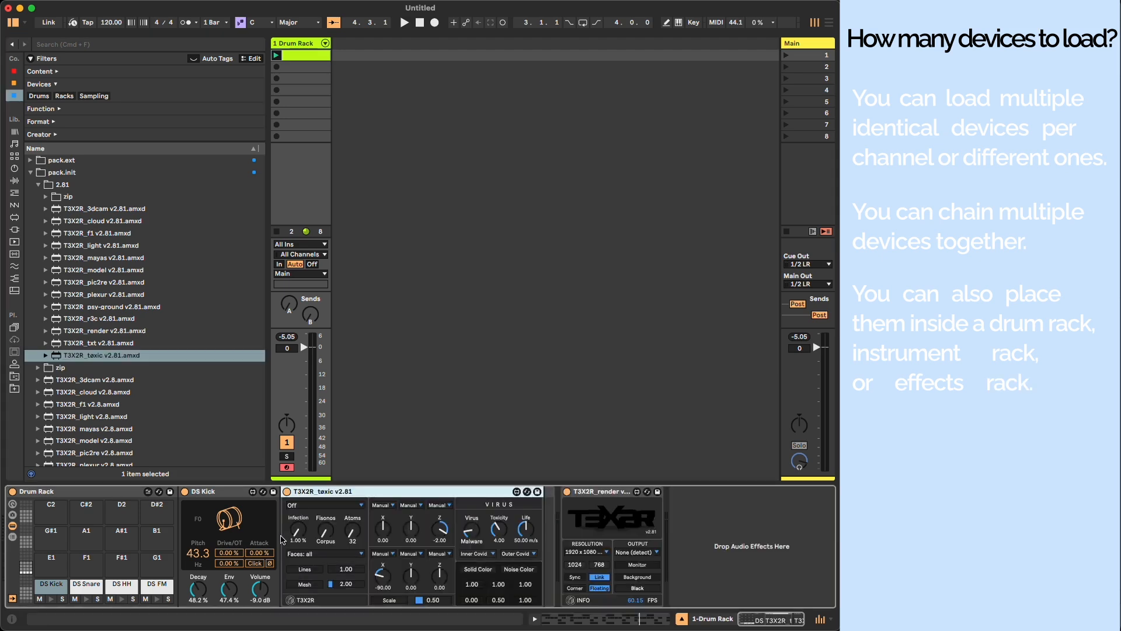
# Load T3X2R_mayas v2.81 after DS Snare inside the drum rack's snare chain, and hide the browser
pyautogui.click(88, 586)
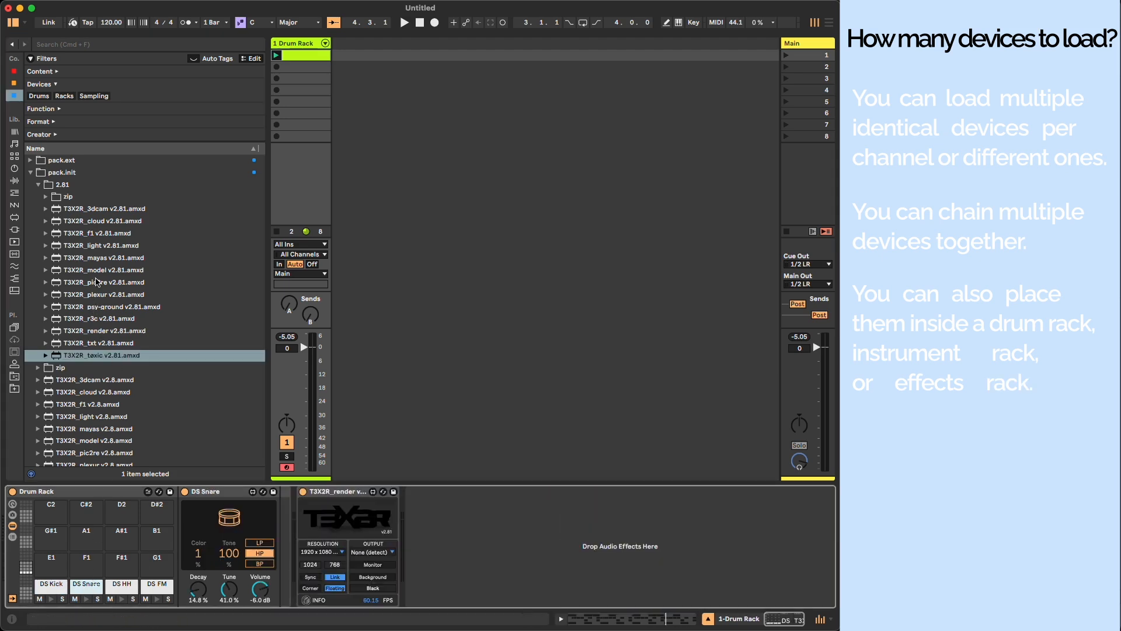
pyautogui.click(96, 260)
pyautogui.moveTo(96, 260); pyautogui.dragTo(285, 542)
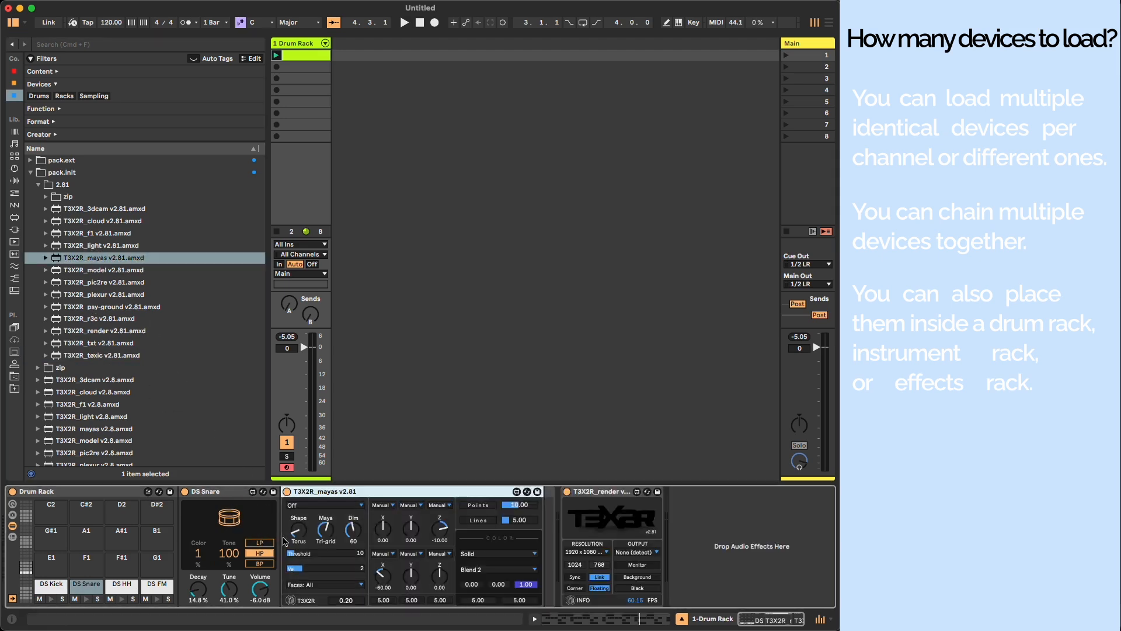
pyautogui.press('super+alt+b')
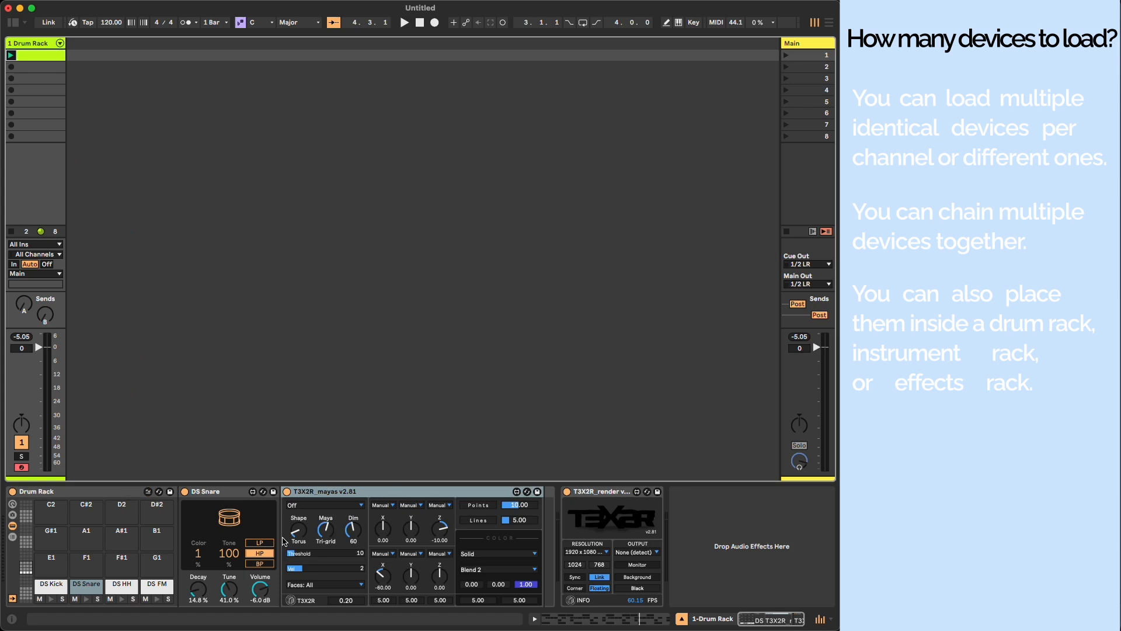
# Send the drum rack track's render output to Desktop, and move and enlarge its T3X2R window
pyautogui.click(638, 552)
pyautogui.click(645, 576)
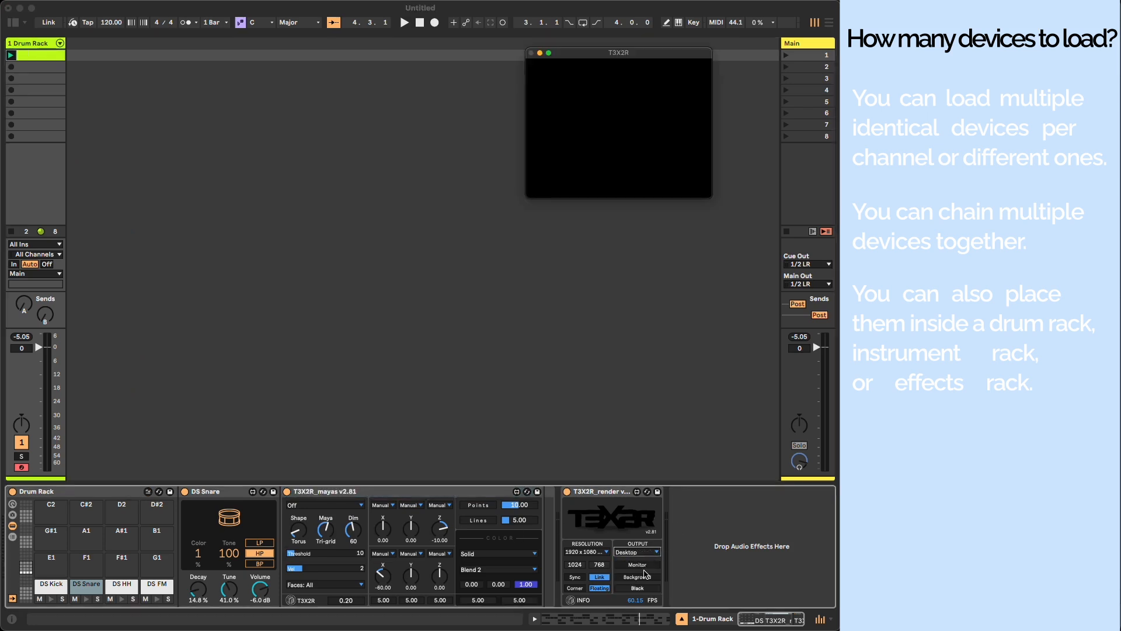
pyautogui.moveTo(676, 52); pyautogui.dragTo(740, 51)
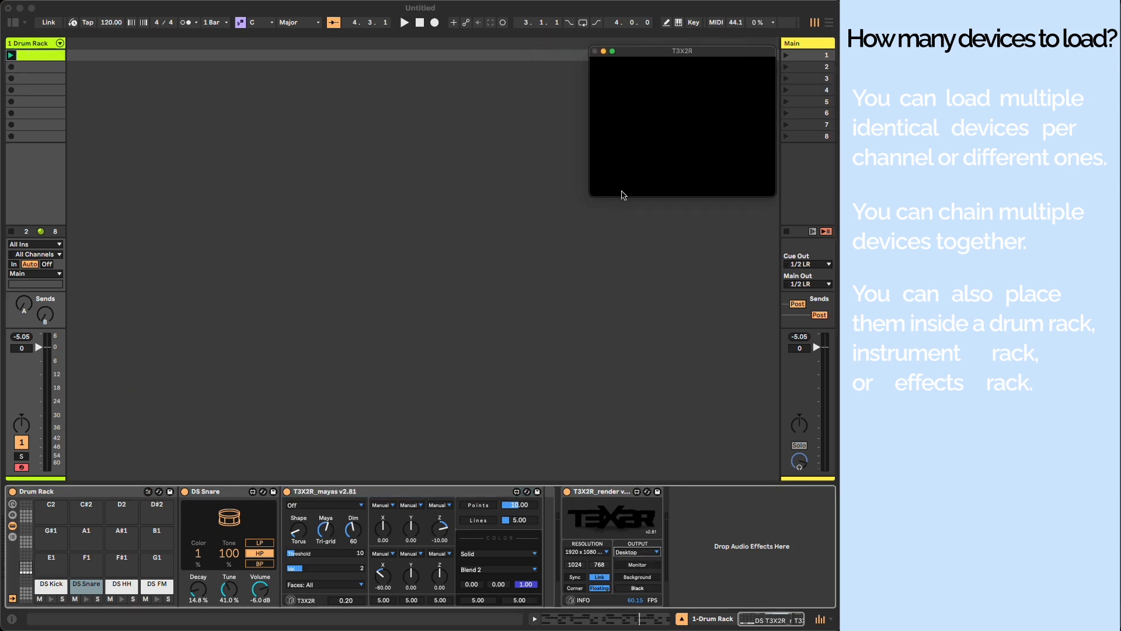
pyautogui.moveTo(592, 193); pyautogui.dragTo(296, 328)
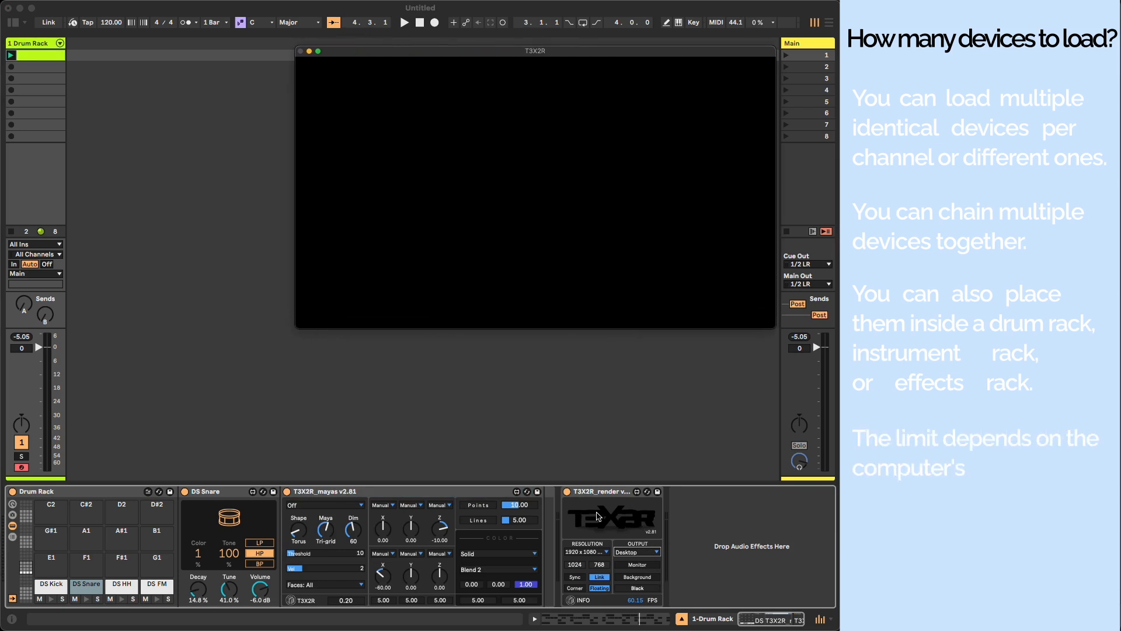
# Turn on rendering and route the snare chain's mayas device to T3X2R
pyautogui.click(638, 521)
pyautogui.click(324, 505)
pyautogui.click(312, 524)
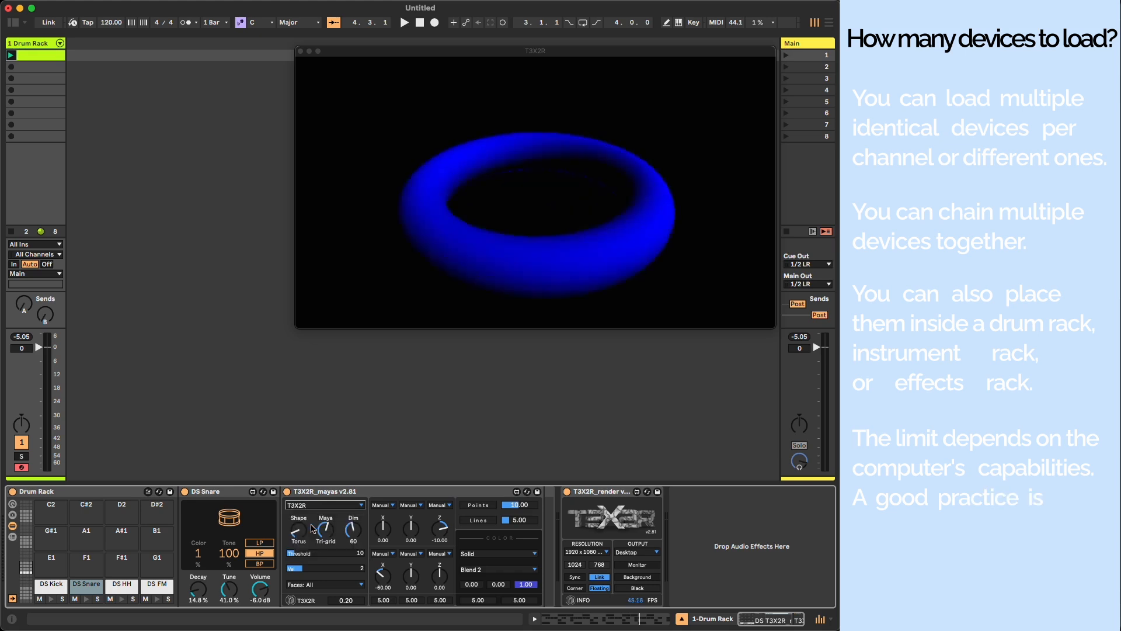
# Set the snare torus's thickness to 0.03, its X, Y and Z scale to 1 and its Z position to -1
pyautogui.moveTo(348, 600); pyautogui.dragTo(348, 610)
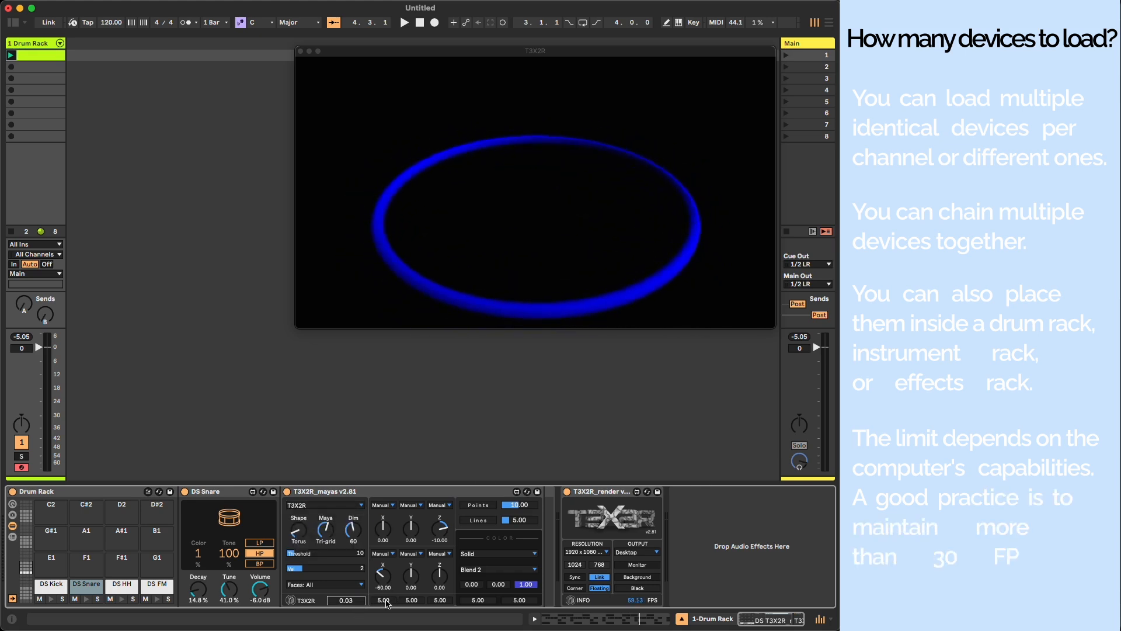
pyautogui.write('1')
pyautogui.press('Tab')
pyautogui.write('1')
pyautogui.press('Tab')
pyautogui.write('1')
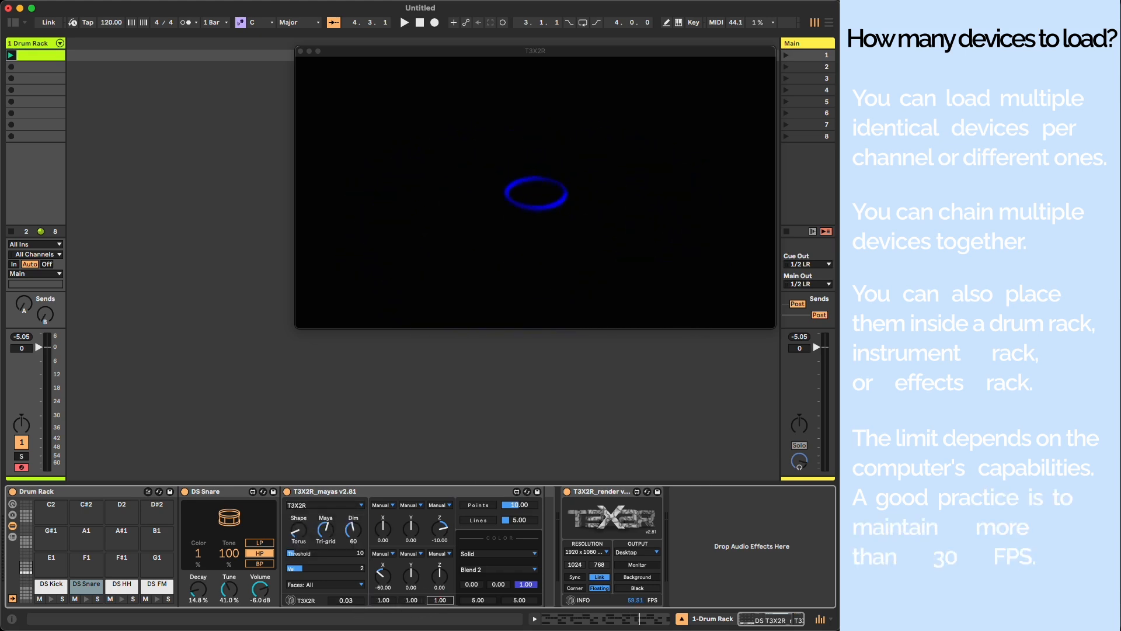
pyautogui.moveTo(444, 537); pyautogui.dragTo(444, 531)
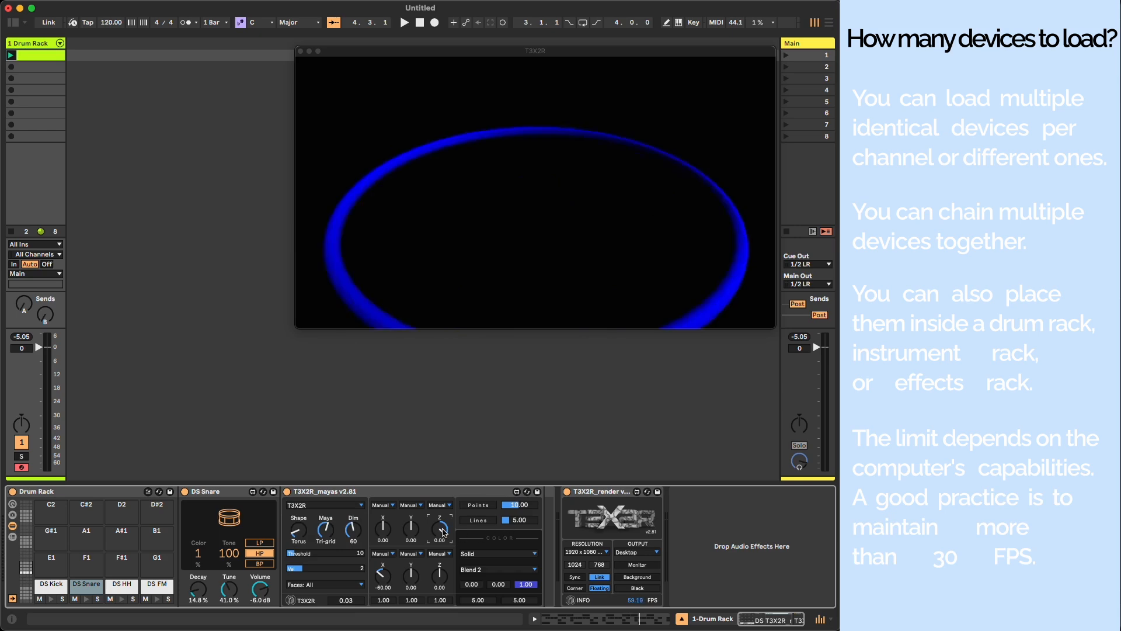
pyautogui.press('Return')
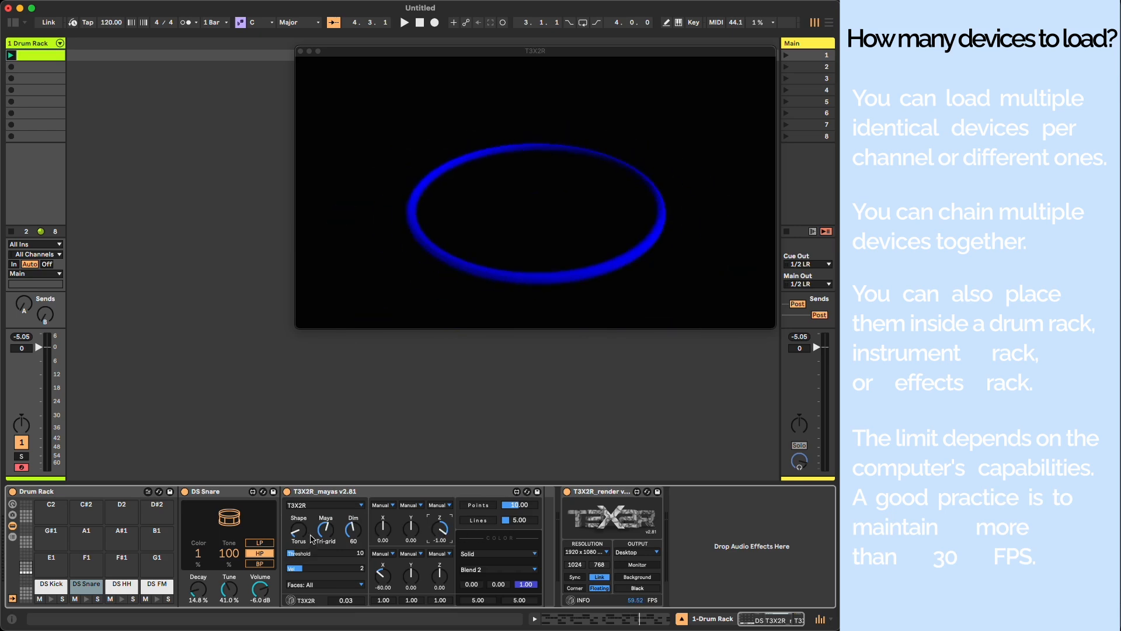
# Route the kick chain's toxic device to T3X2R and raise its Infection to 20.7 %
pyautogui.click(49, 586)
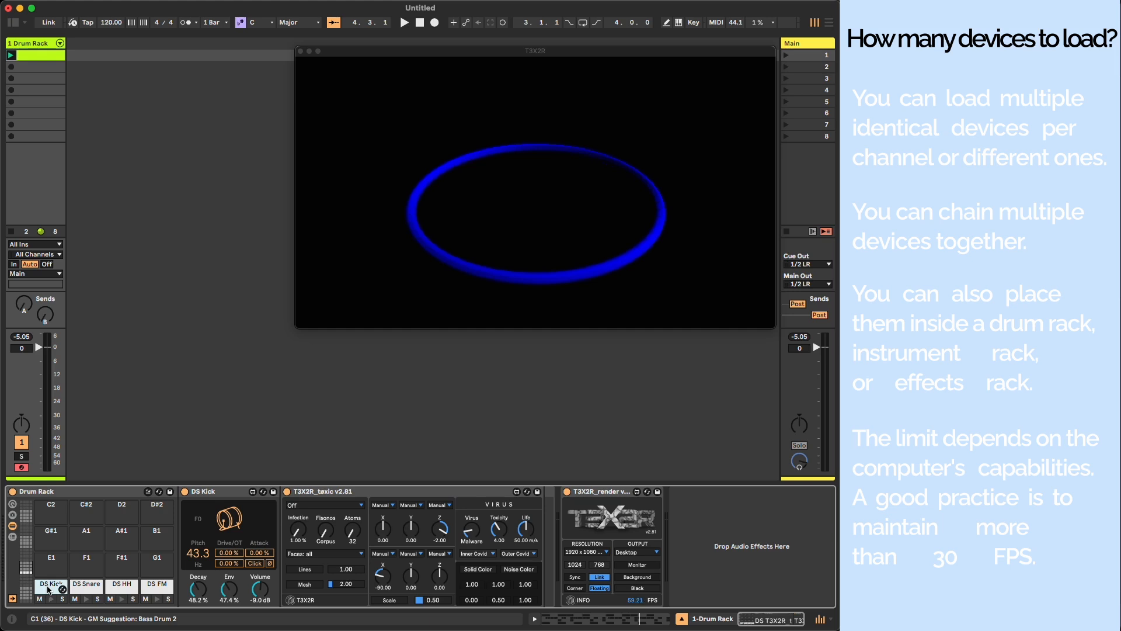
pyautogui.click(324, 505)
pyautogui.click(324, 526)
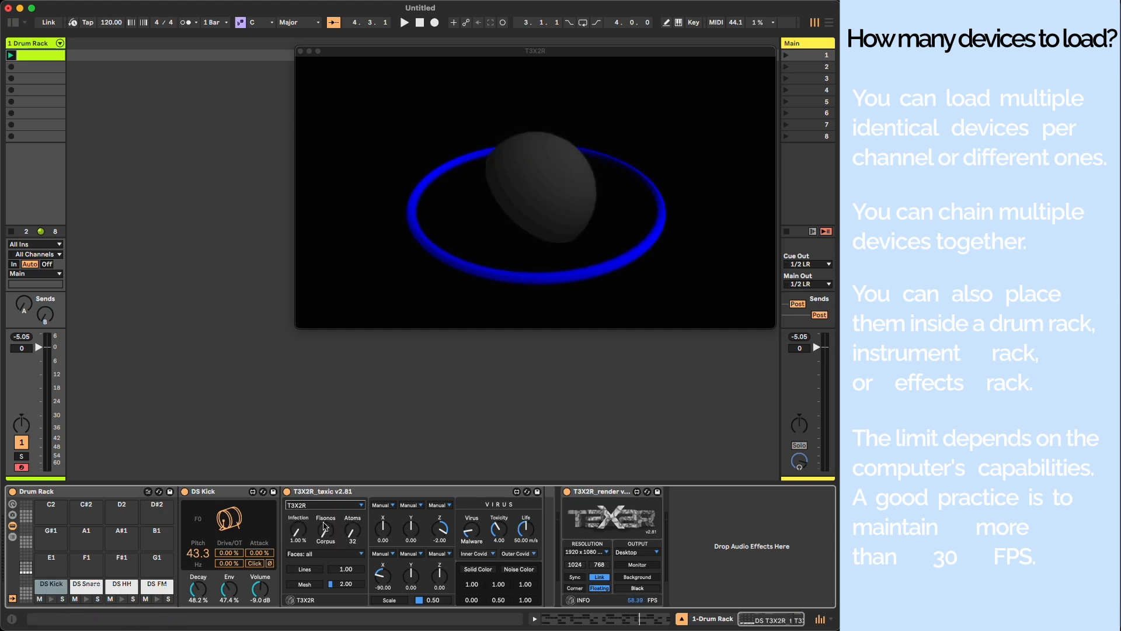
pyautogui.moveTo(296, 533); pyautogui.dragTo(296, 518)
# With playback running, make the toxic device's scale Reactive, fine-tune the reactive amount and raise Infection to 67.9 %
pyautogui.press('space')
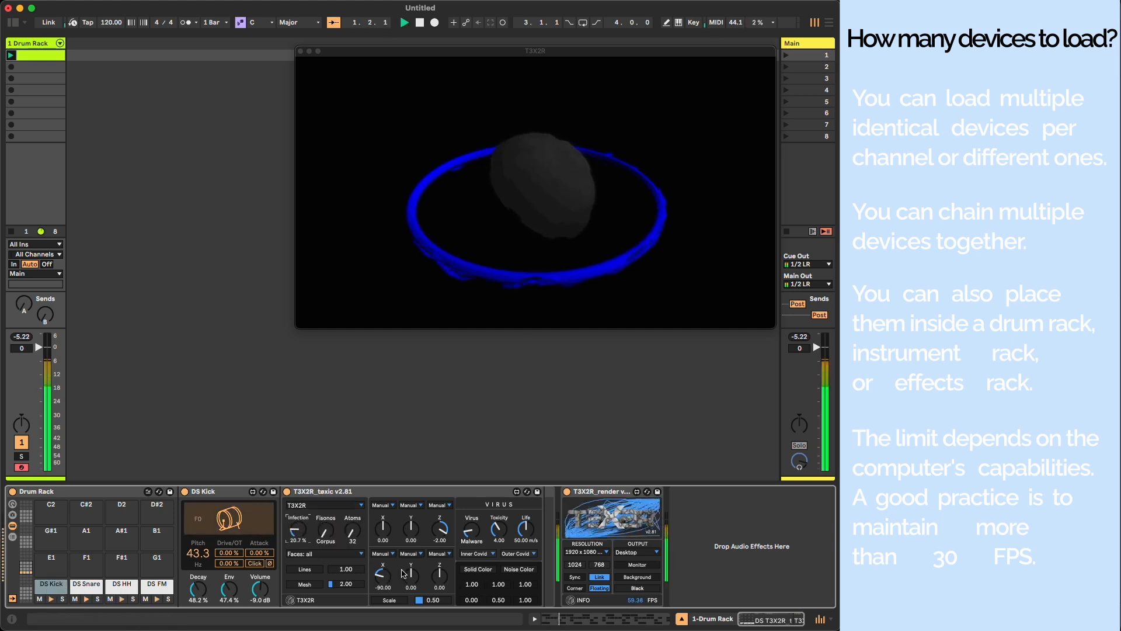
pyautogui.click(397, 601)
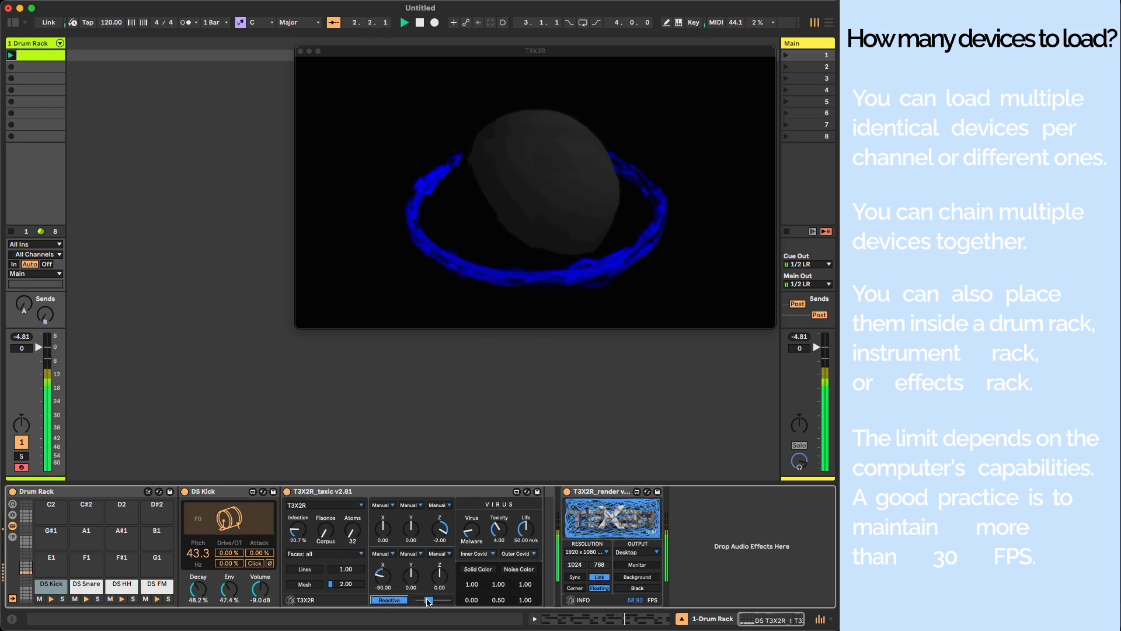
pyautogui.moveTo(428, 601); pyautogui.dragTo(429, 601)
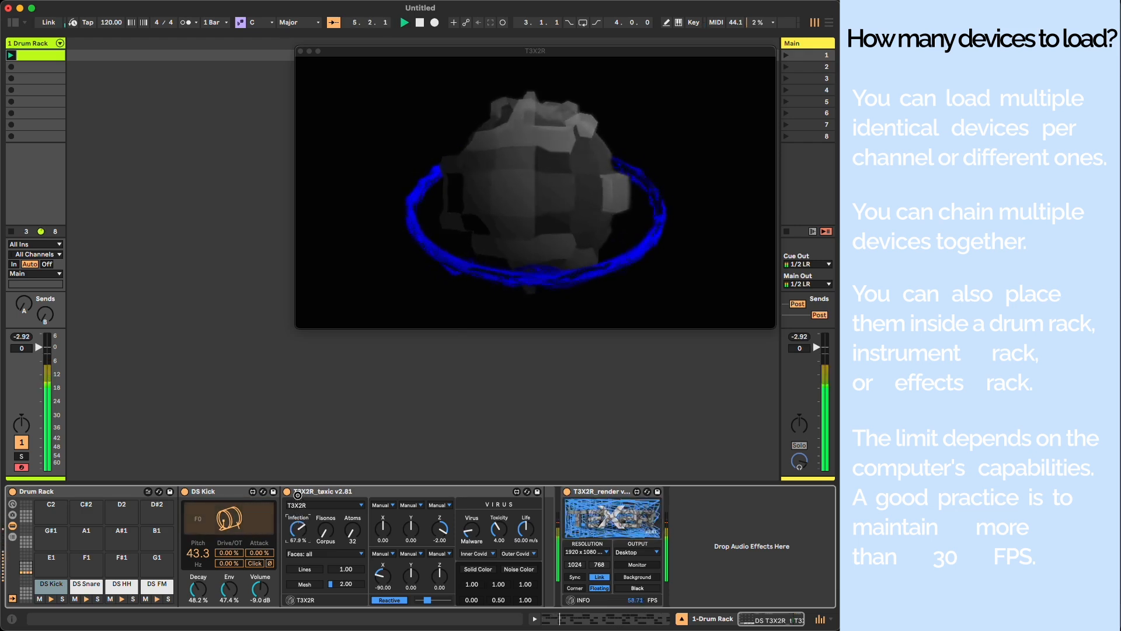
pyautogui.moveTo(423, 605); pyautogui.dragTo(431, 604)
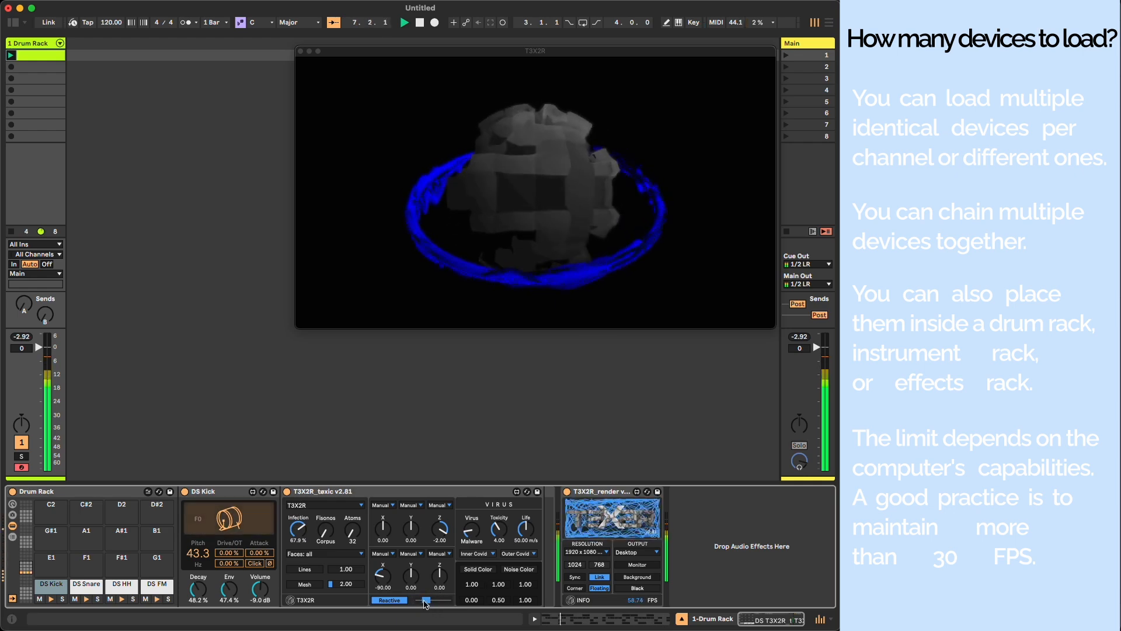
# Switch the Y rotation mode of the snare chain's mayas torus from Manual to Up
pyautogui.click(82, 585)
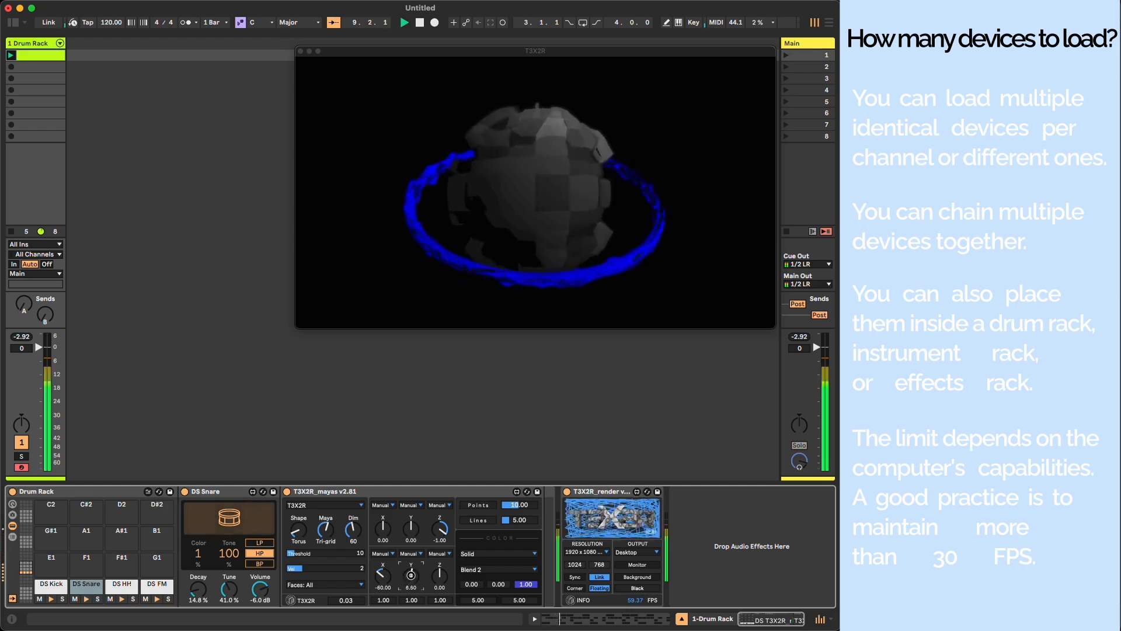
pyautogui.click(409, 555)
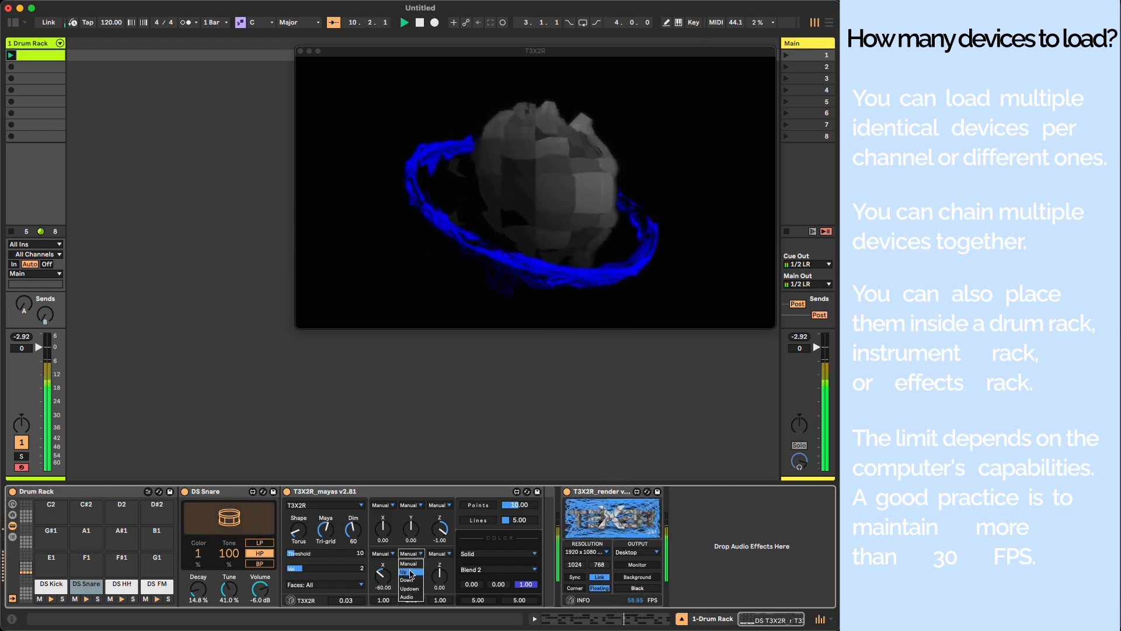
pyautogui.click(410, 573)
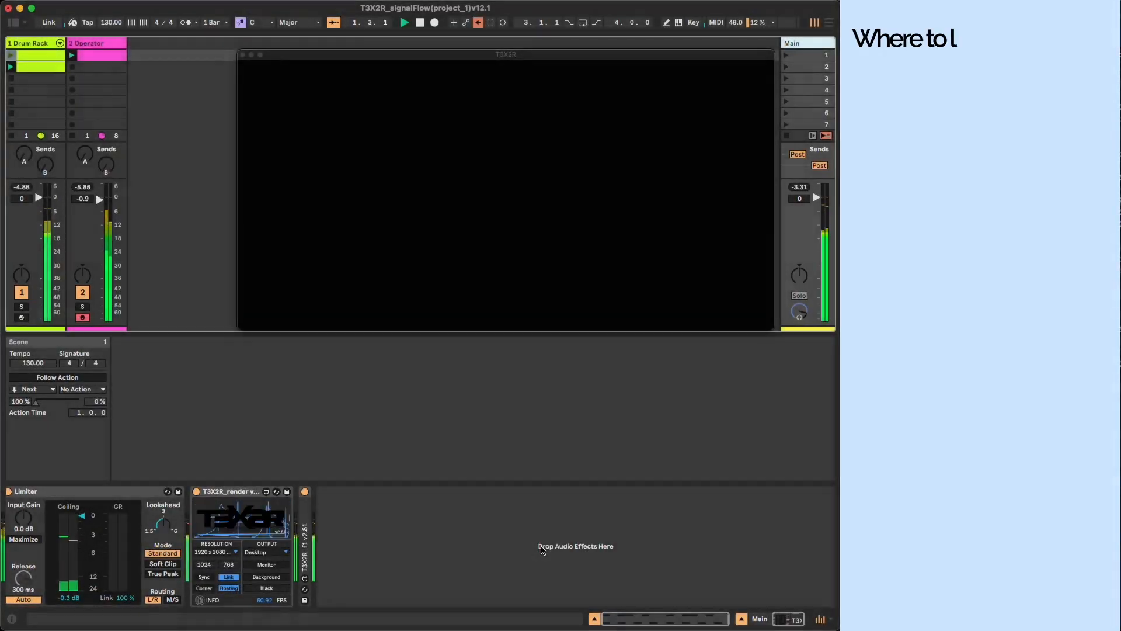
# Show the browser and load T3X2R_4x v2.81 after the T3X2R_f1 device on the Main track
pyautogui.press('alt+super+b')
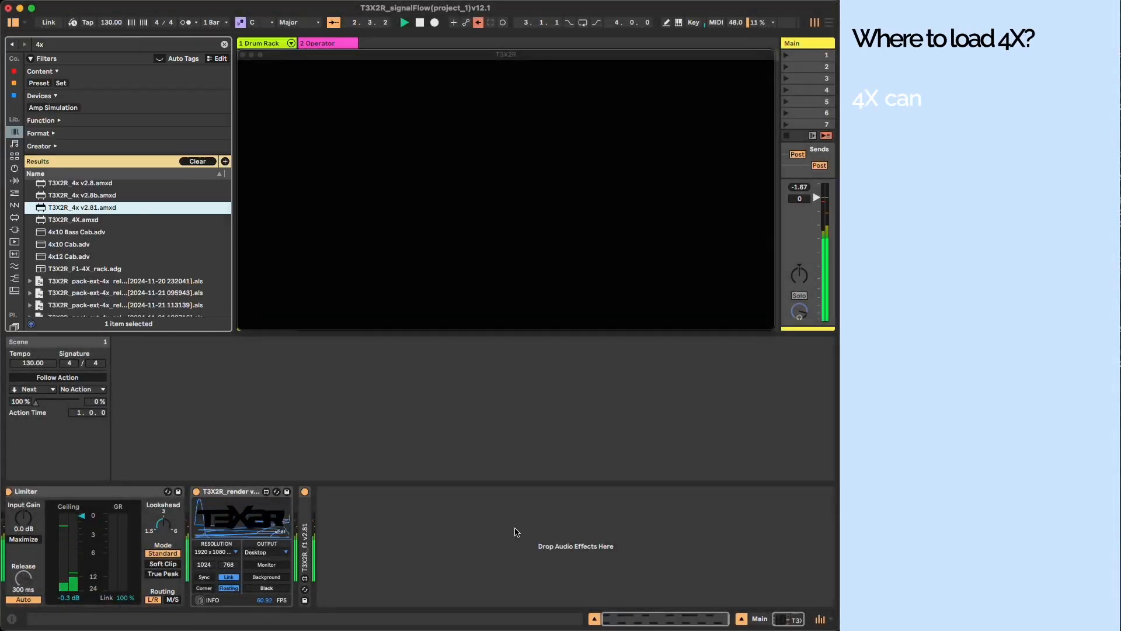
pyautogui.moveTo(129, 209); pyautogui.dragTo(399, 541)
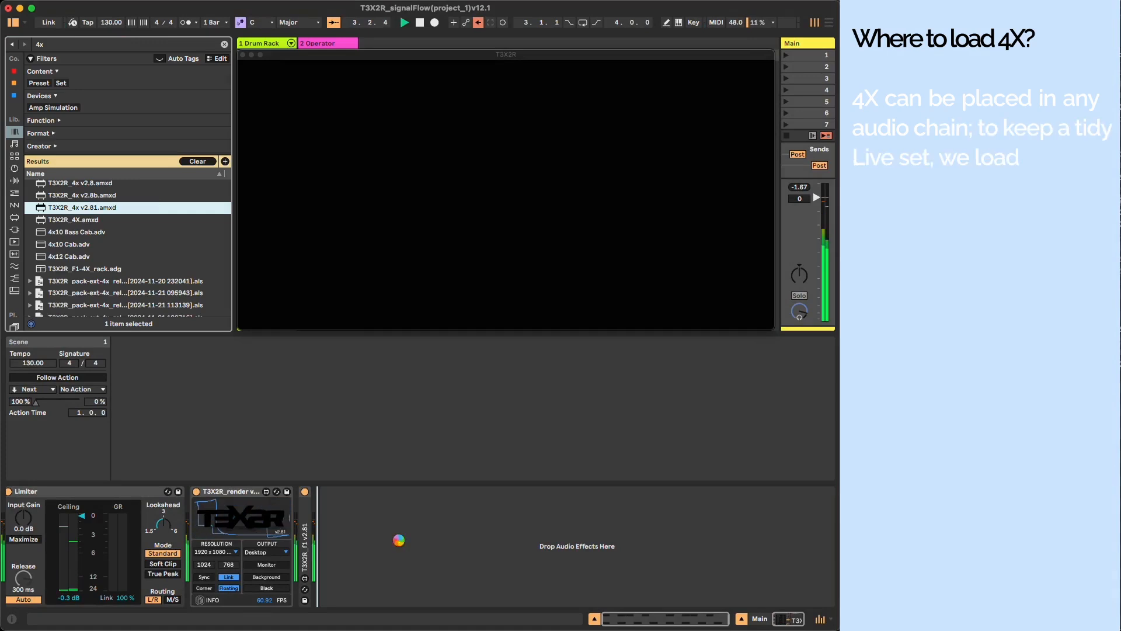
# Hide the browser and activate the Render device's output on the Main track
pyautogui.press('super+alt+b')
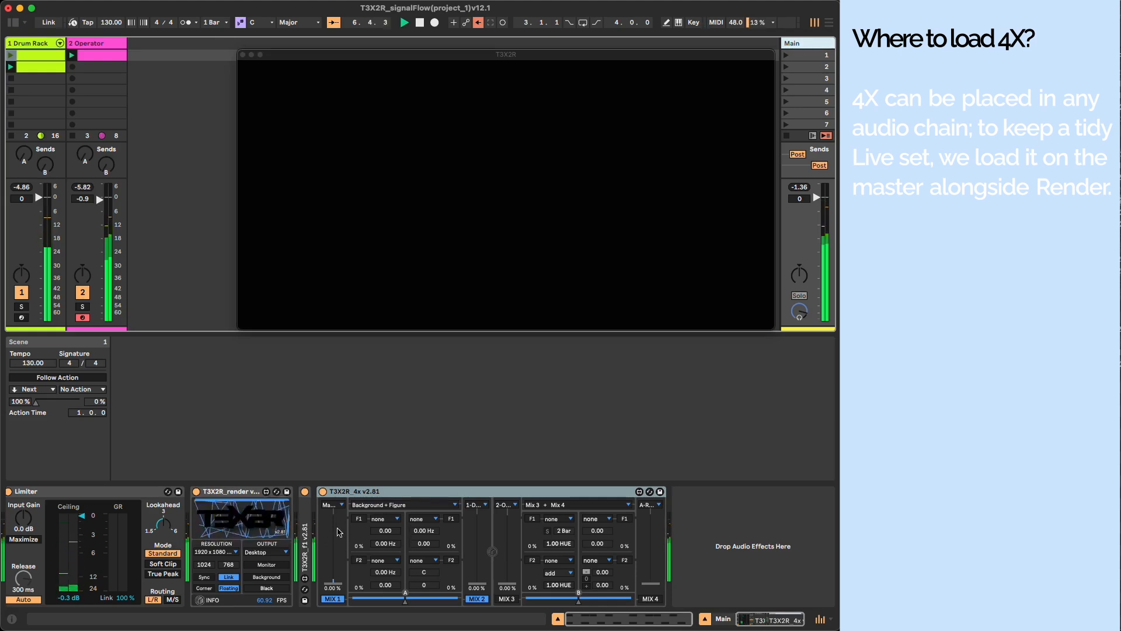
pyautogui.click(264, 524)
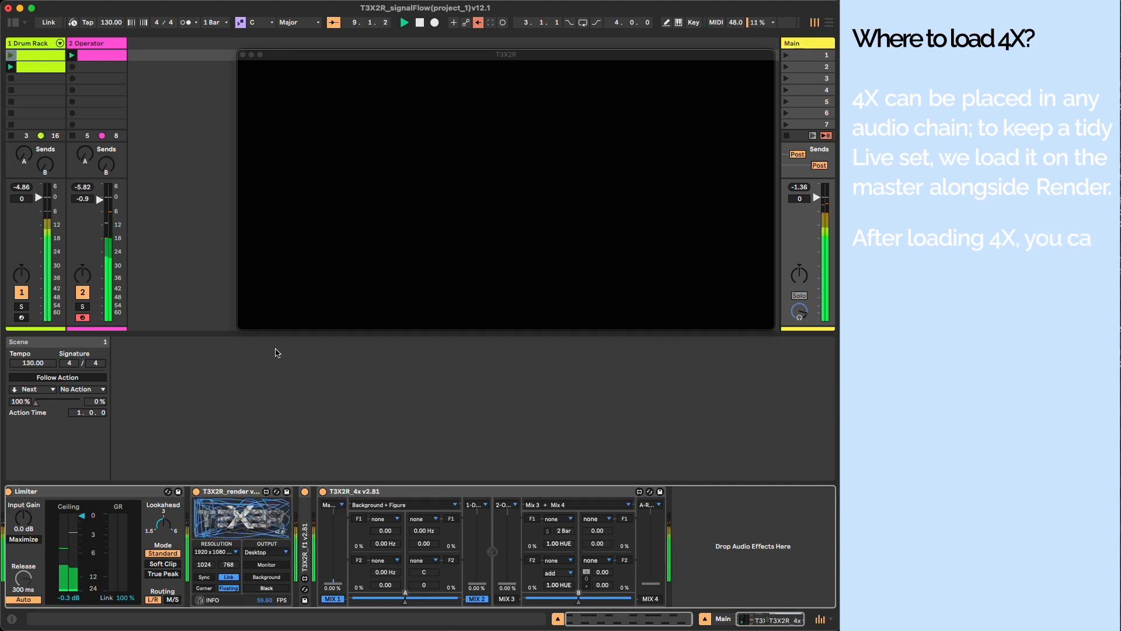
# Route the mayas device on the Operator track to Mix 1
pyautogui.click(107, 45)
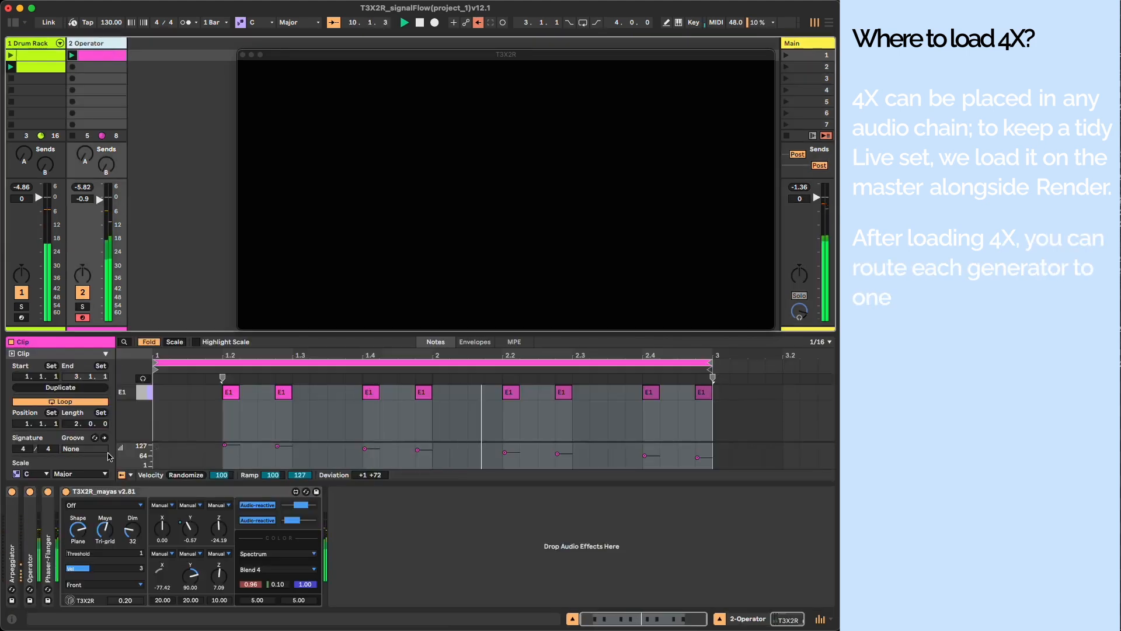
pyautogui.click(105, 506)
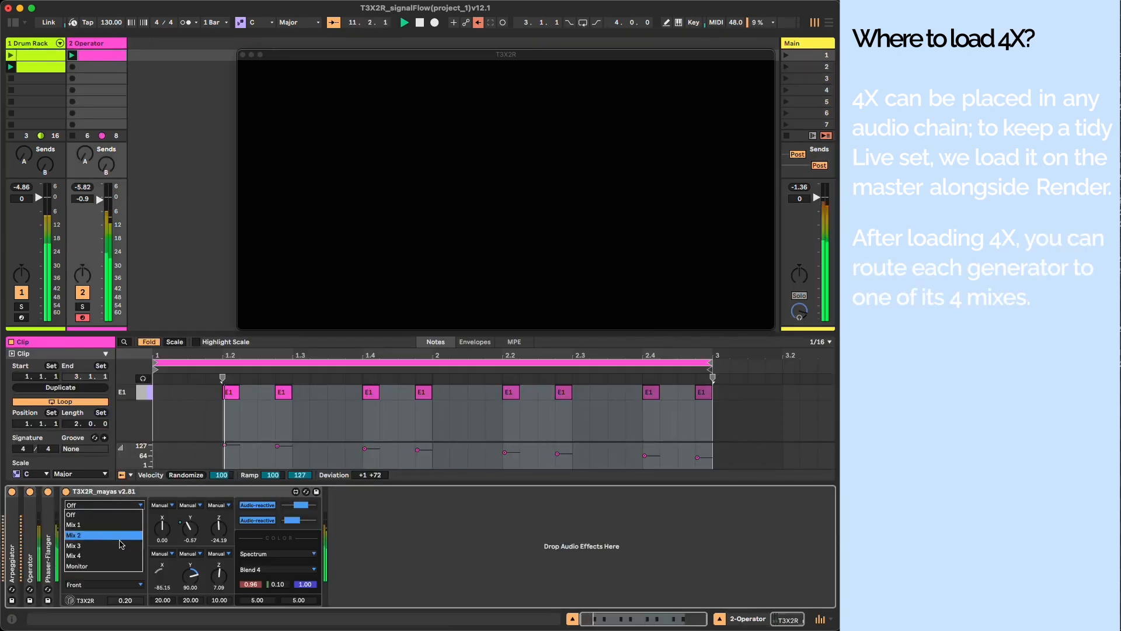
pyautogui.click(123, 525)
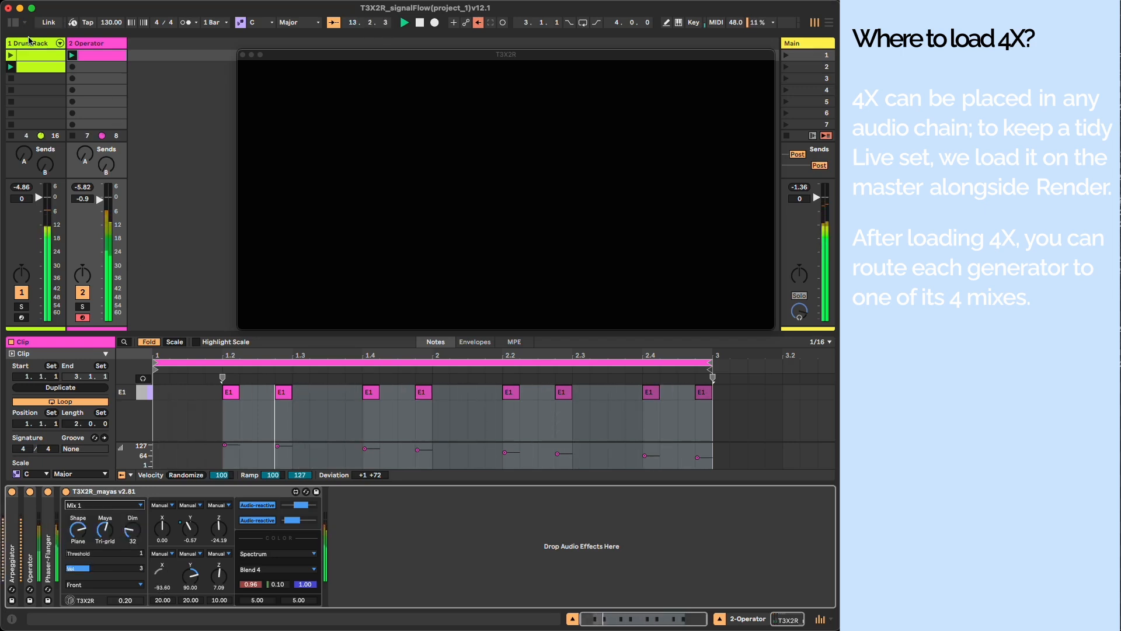
pyautogui.click(92, 44)
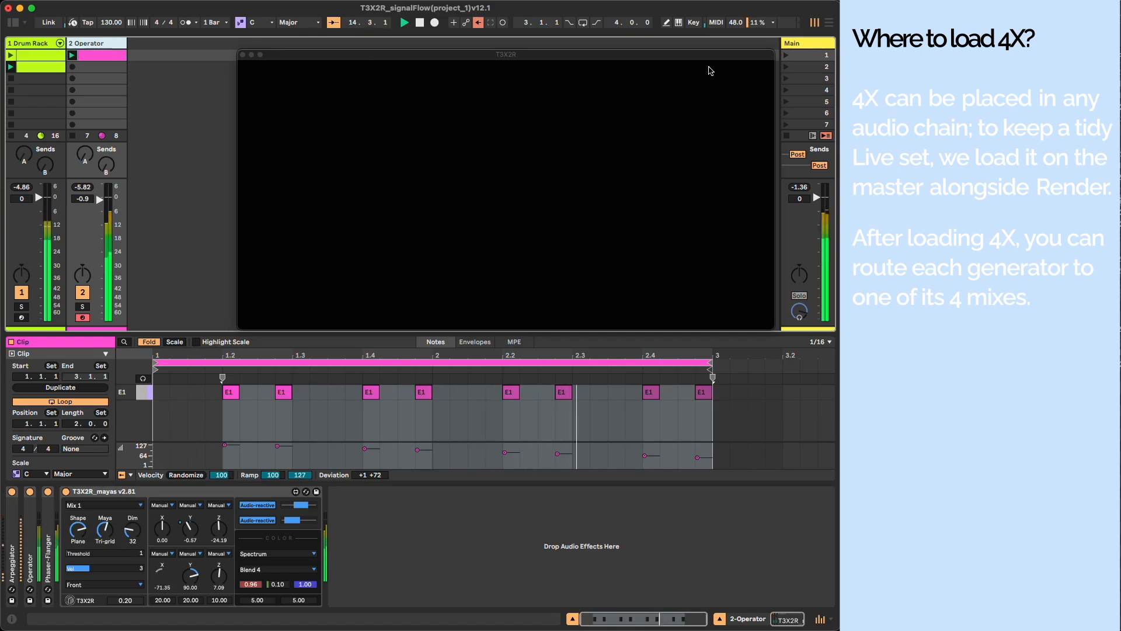
# In the Main track's 4X device, raise Mix 1 to 100 %, set Mix 2's audio source to Main and raise Mix 2 to 100 %
pyautogui.click(808, 44)
pyautogui.moveTo(329, 573); pyautogui.dragTo(334, 511)
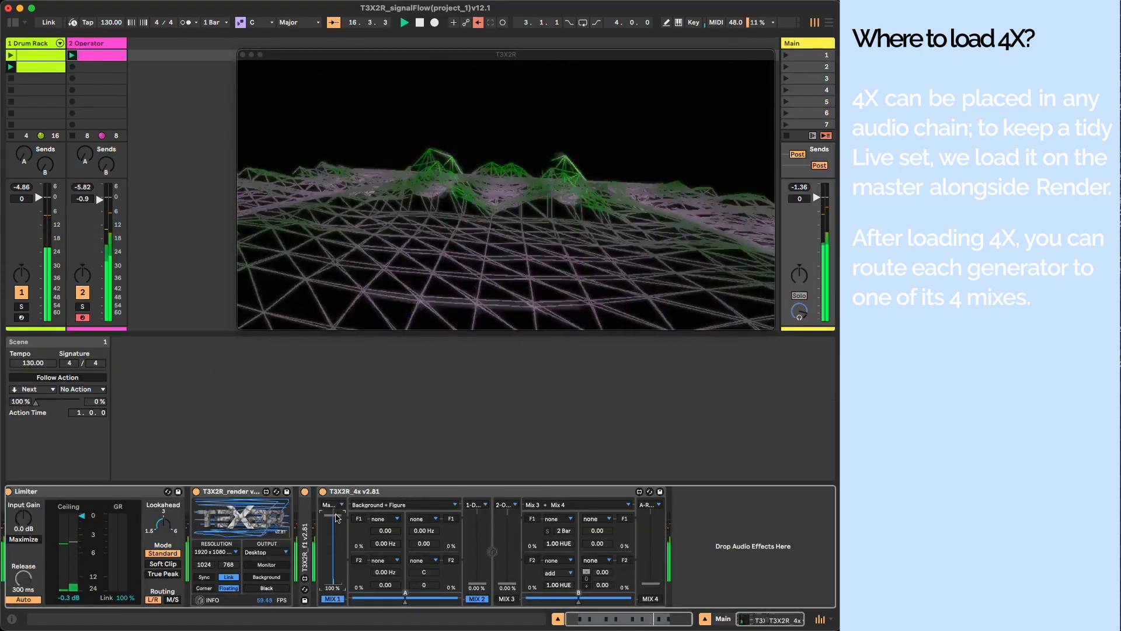
pyautogui.click(484, 506)
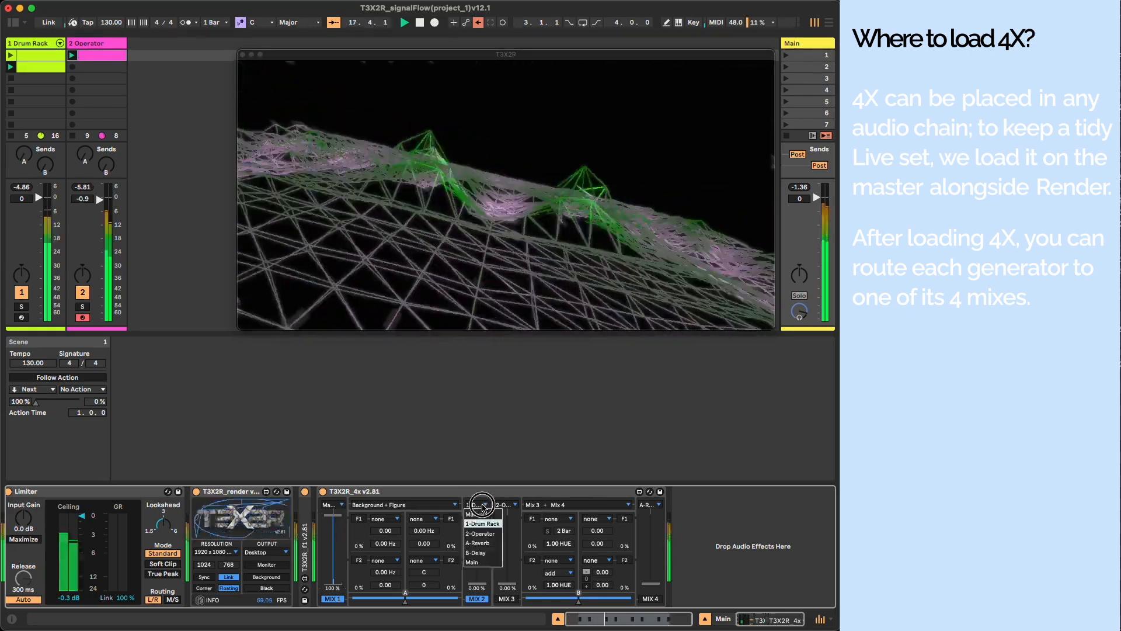
pyautogui.click(483, 523)
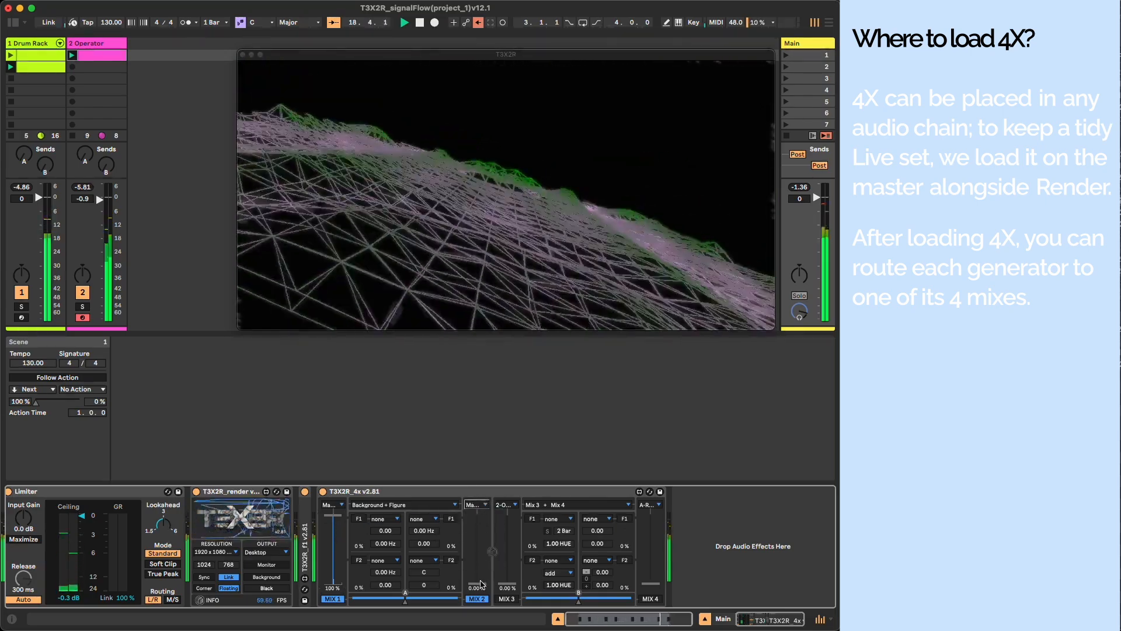
pyautogui.moveTo(484, 581); pyautogui.dragTo(483, 514)
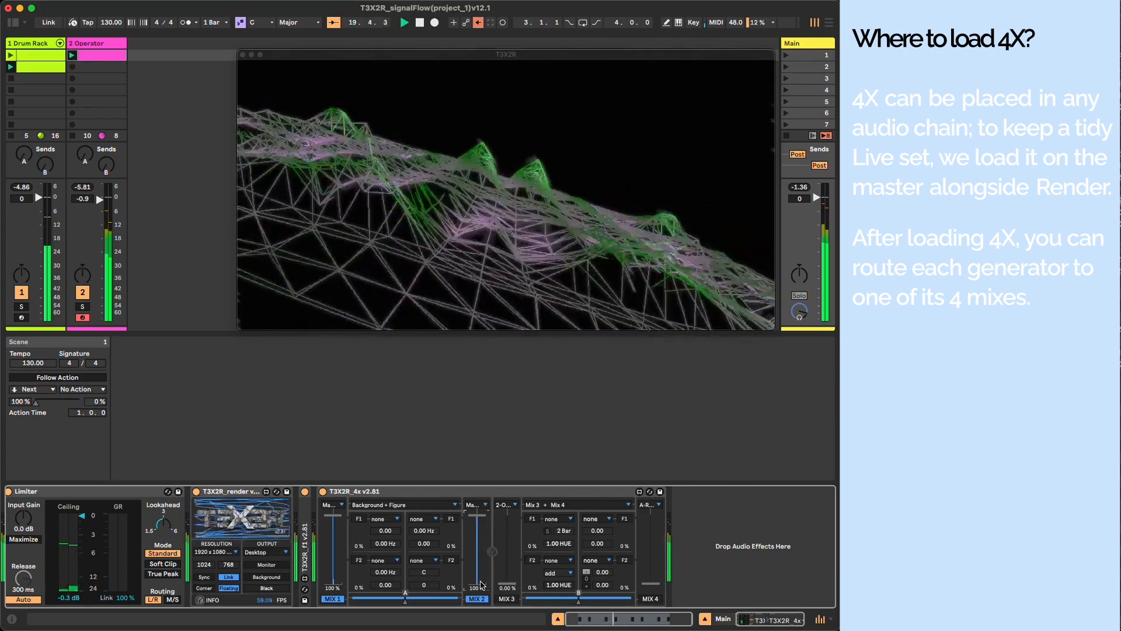
# Route the toxic device in the Drum Rack's DS Kick chain to Mix 2
pyautogui.click(44, 45)
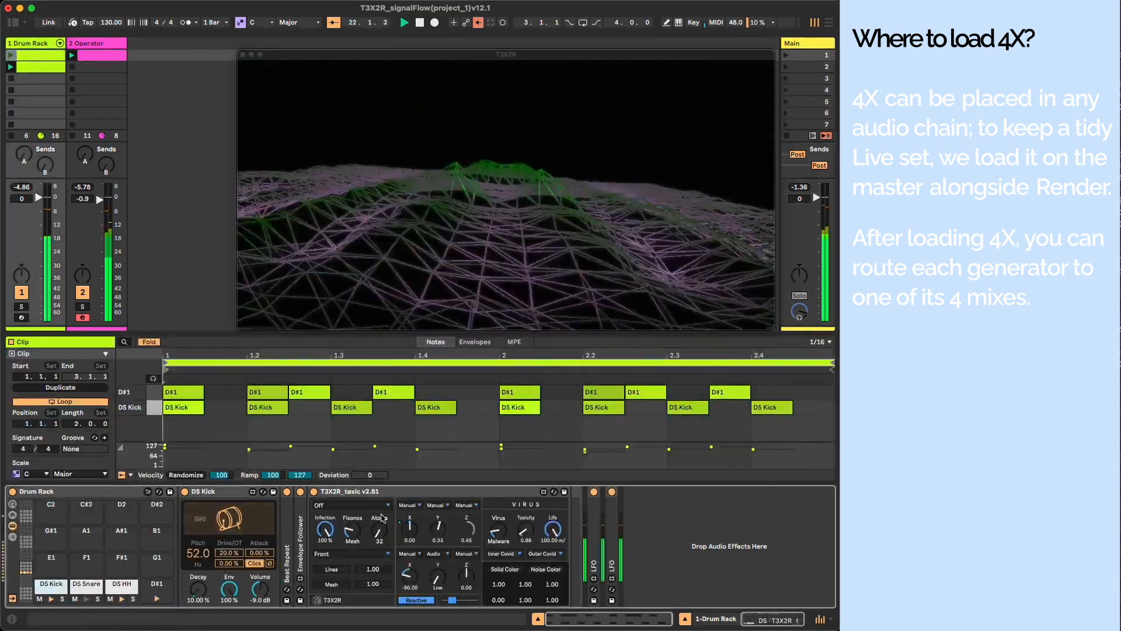
pyautogui.click(368, 505)
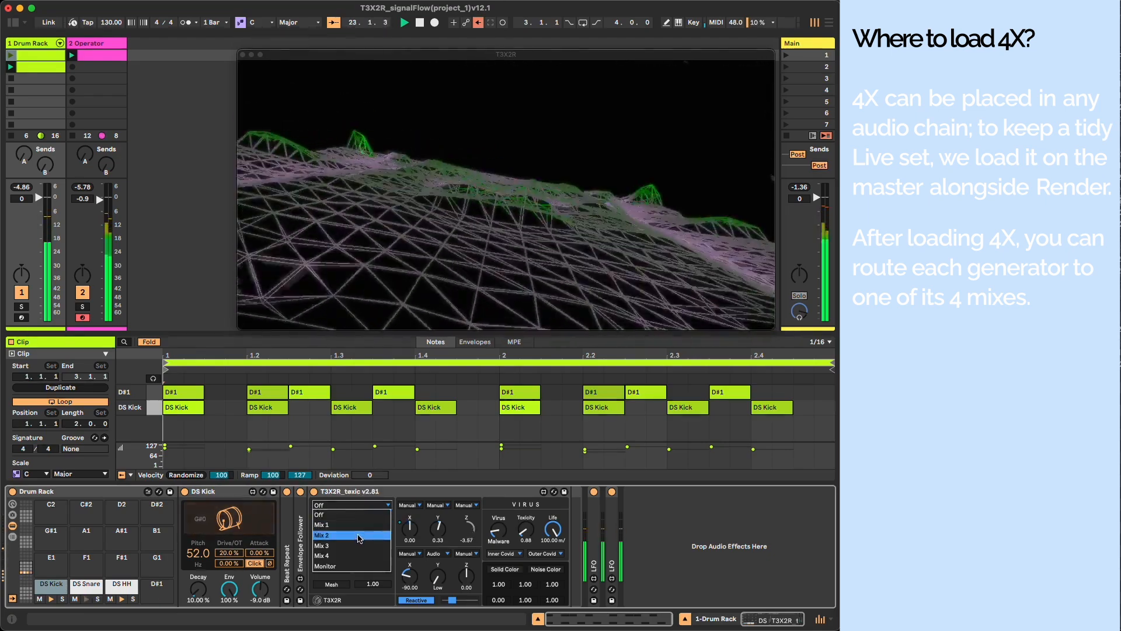
pyautogui.click(359, 535)
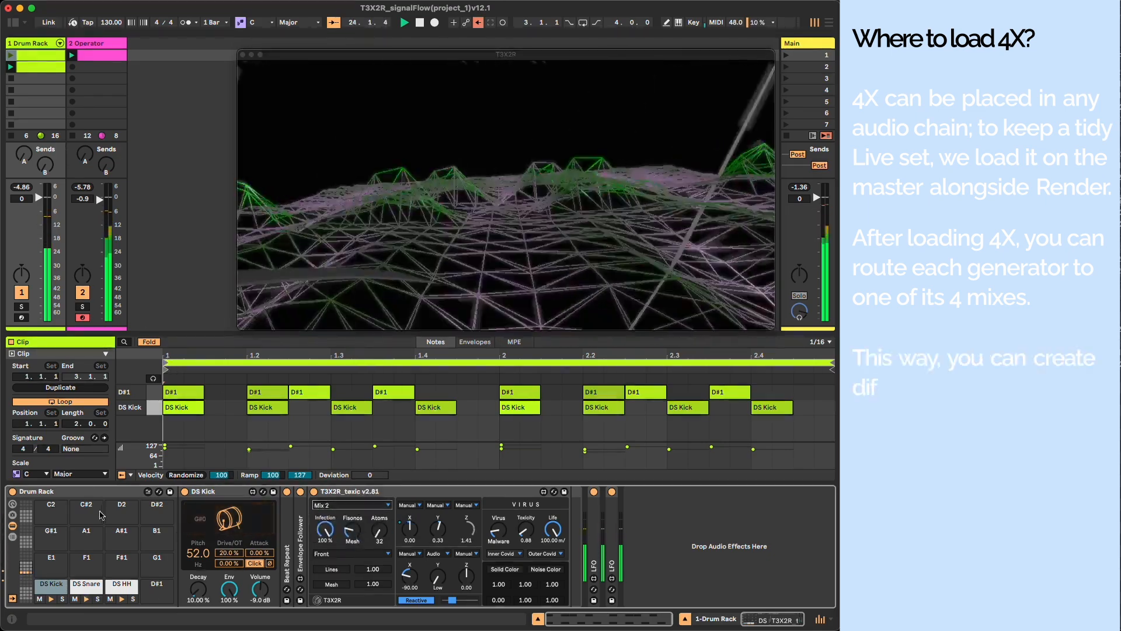
# Route the mayas device in the Drum Rack's DS Snare chain to Mix 2 as well
pyautogui.click(86, 584)
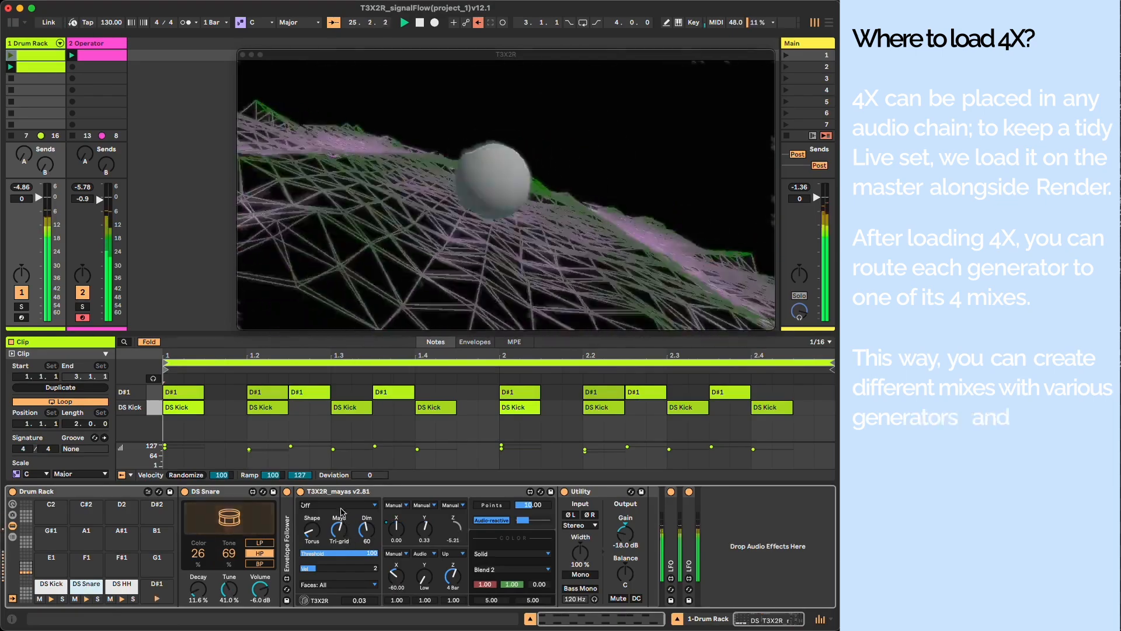
pyautogui.click(350, 505)
pyautogui.click(337, 538)
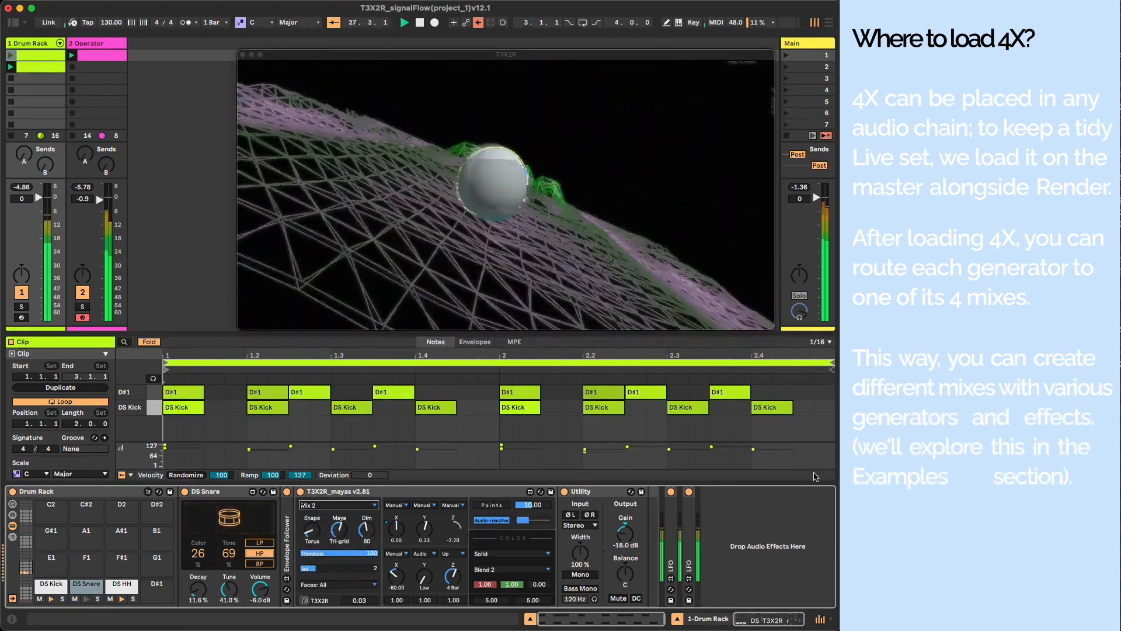
# Preview the blend in the Main track's 4X device by fading Mix 2 and Mix 1 and toggling Mix 1
pyautogui.click(814, 46)
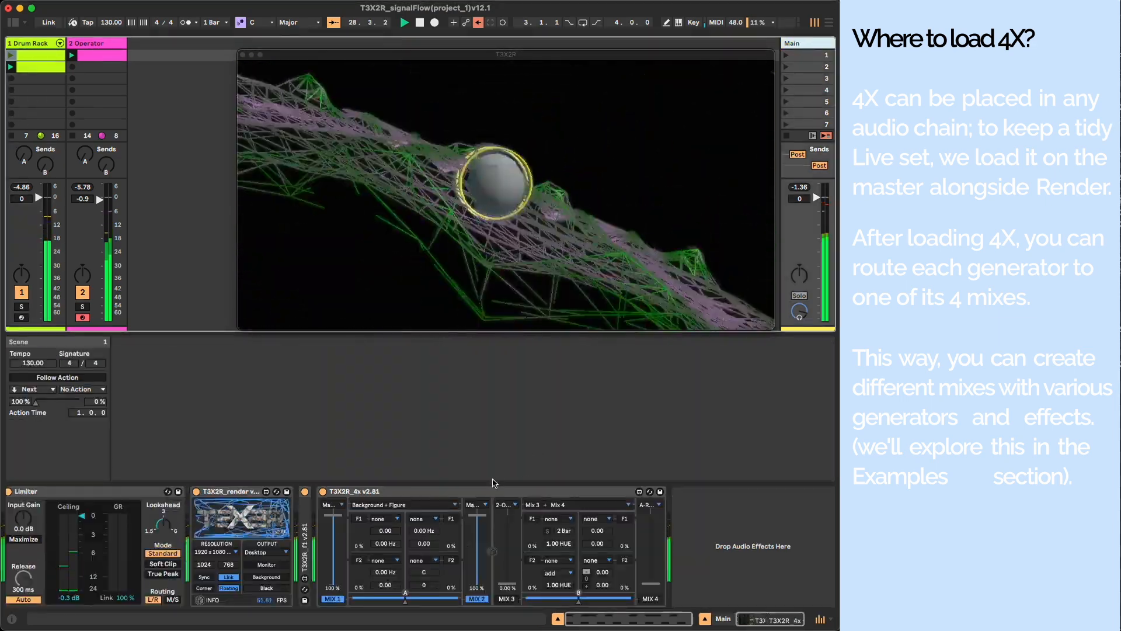
pyautogui.moveTo(471, 550); pyautogui.dragTo(475, 539)
pyautogui.moveTo(333, 515); pyautogui.dragTo(337, 585)
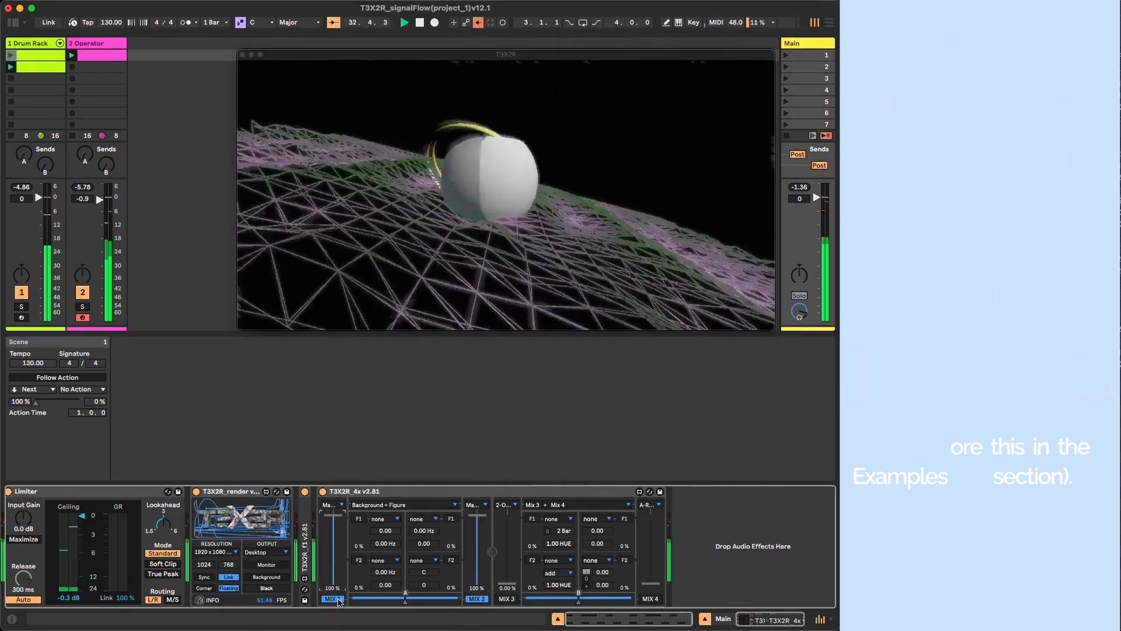
pyautogui.click(338, 600)
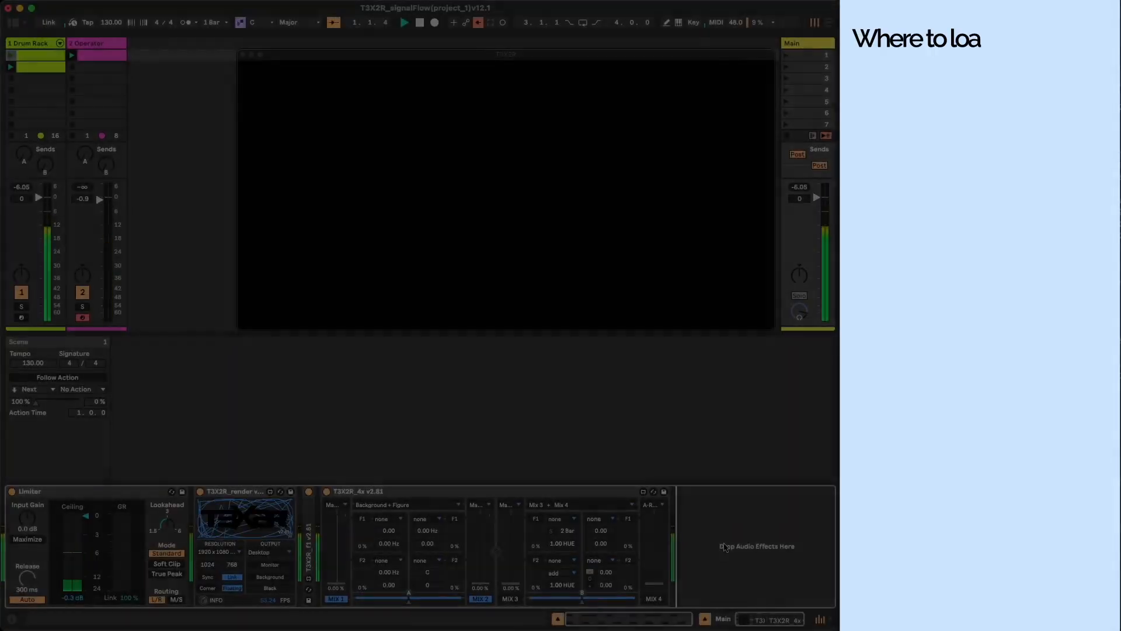
# Search the browser for "enviro", load T3X2R_enviro v2.81 after the 4X device on the Main track and hide the browser
pyautogui.hotkey('ctrl', 'f')
pyautogui.write('enviro')
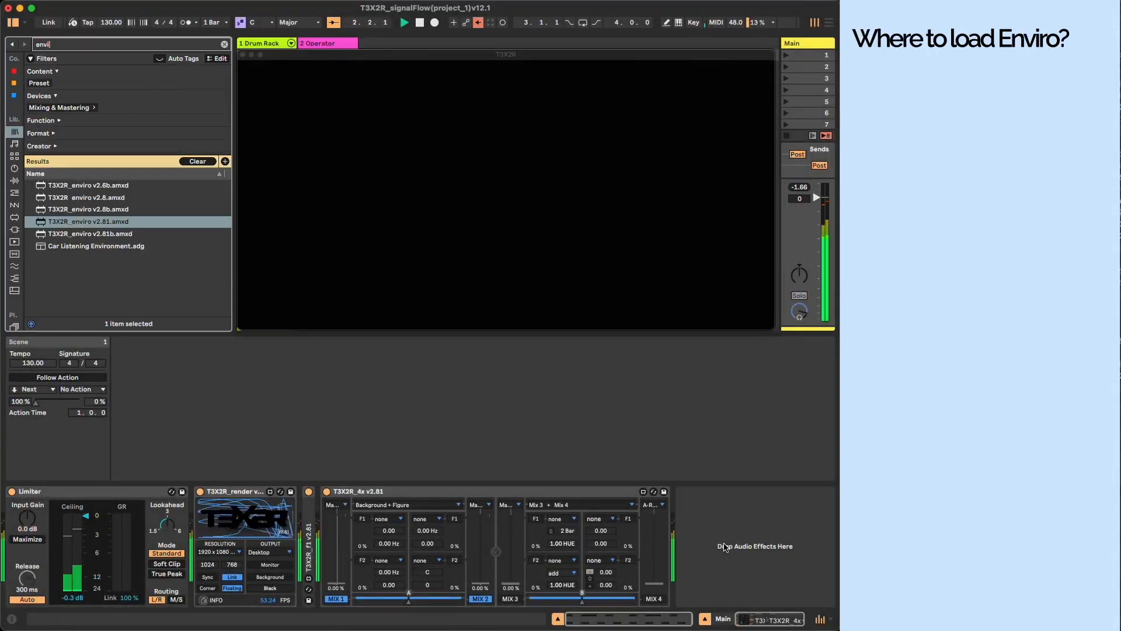
pyautogui.click(102, 223)
pyautogui.moveTo(100, 222); pyautogui.dragTo(722, 533)
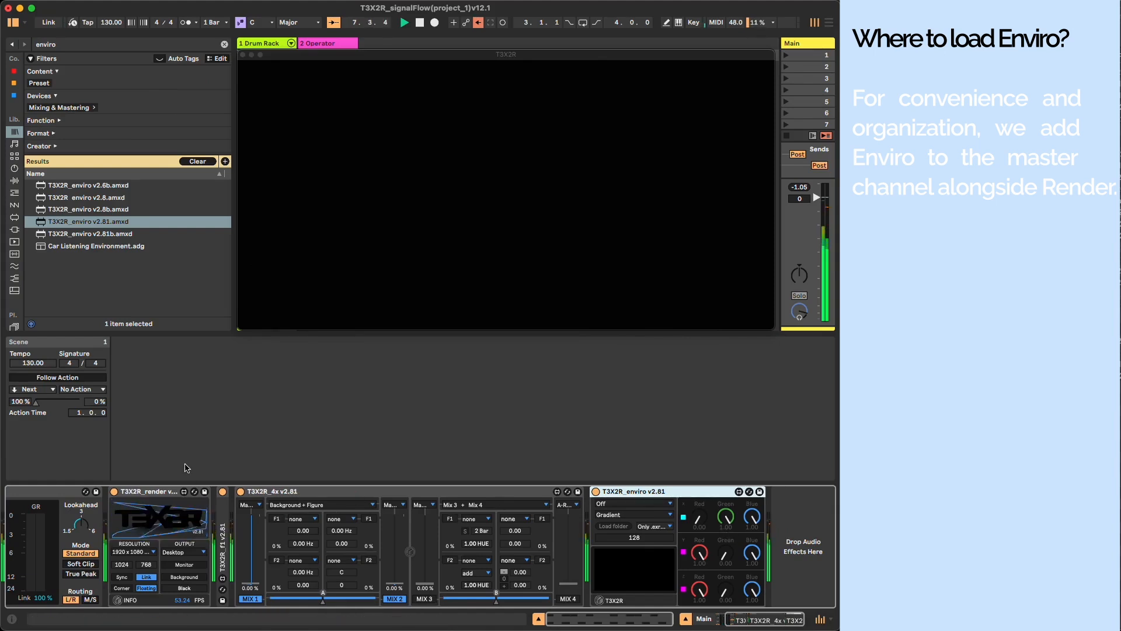
pyautogui.press('super+alt+b')
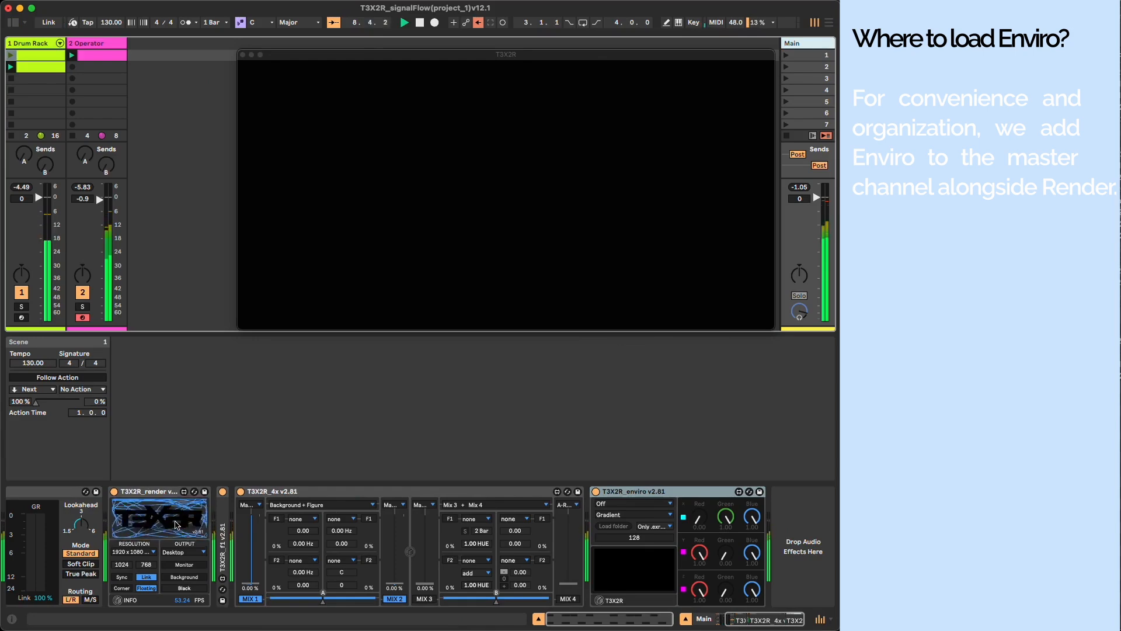
# Activate the Render device's output and raise Mix 1 and Mix 2 of the 4X device to 100 %
pyautogui.click(175, 524)
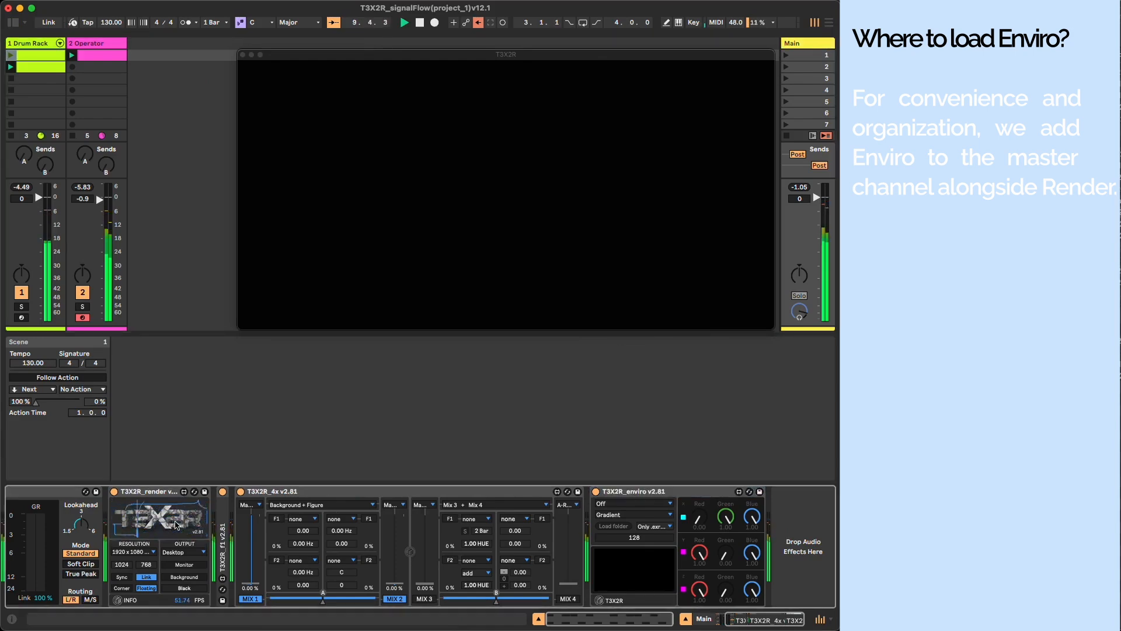
pyautogui.moveTo(254, 582); pyautogui.dragTo(252, 516)
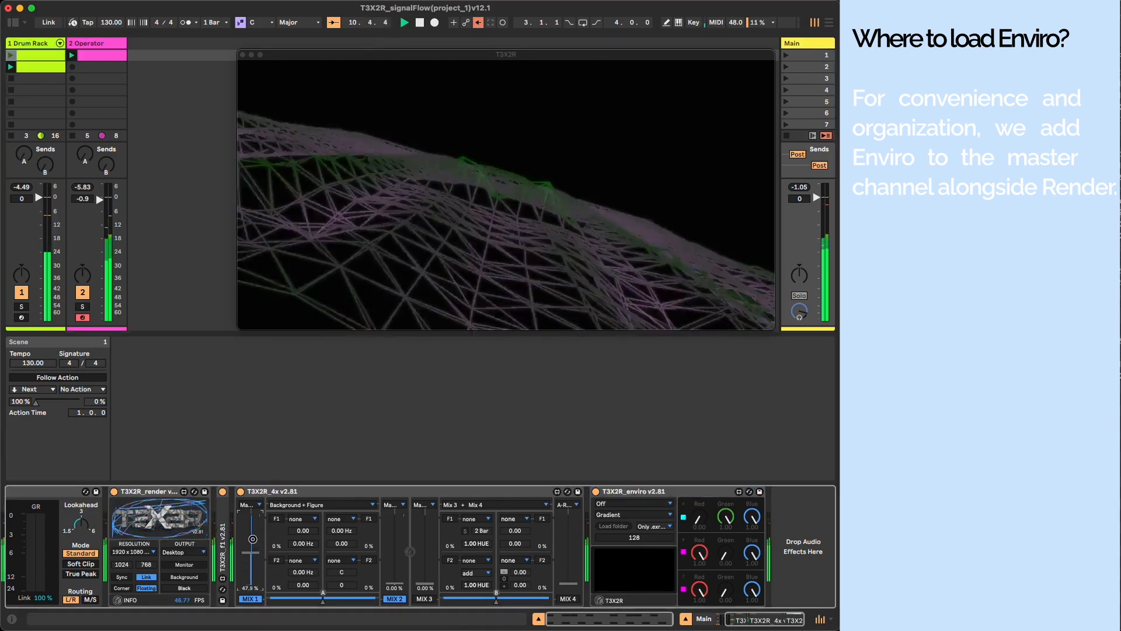
pyautogui.moveTo(399, 580); pyautogui.dragTo(396, 514)
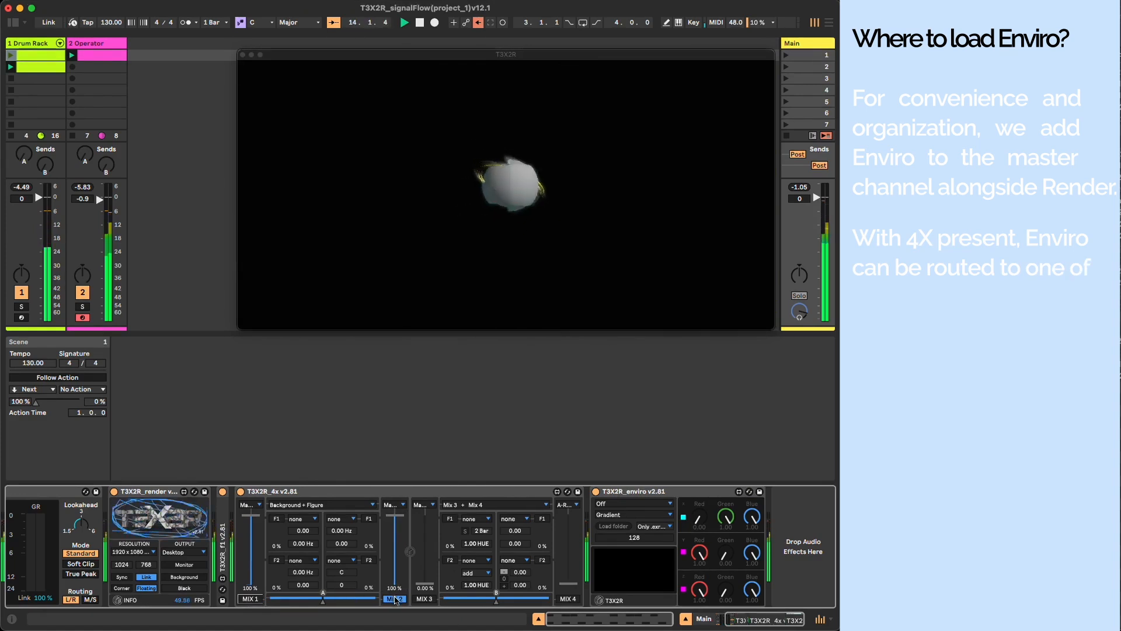
# Route the enviro device to Mix 3 and raise the 4X device's Mix 3 level to 100 %
pyautogui.click(659, 506)
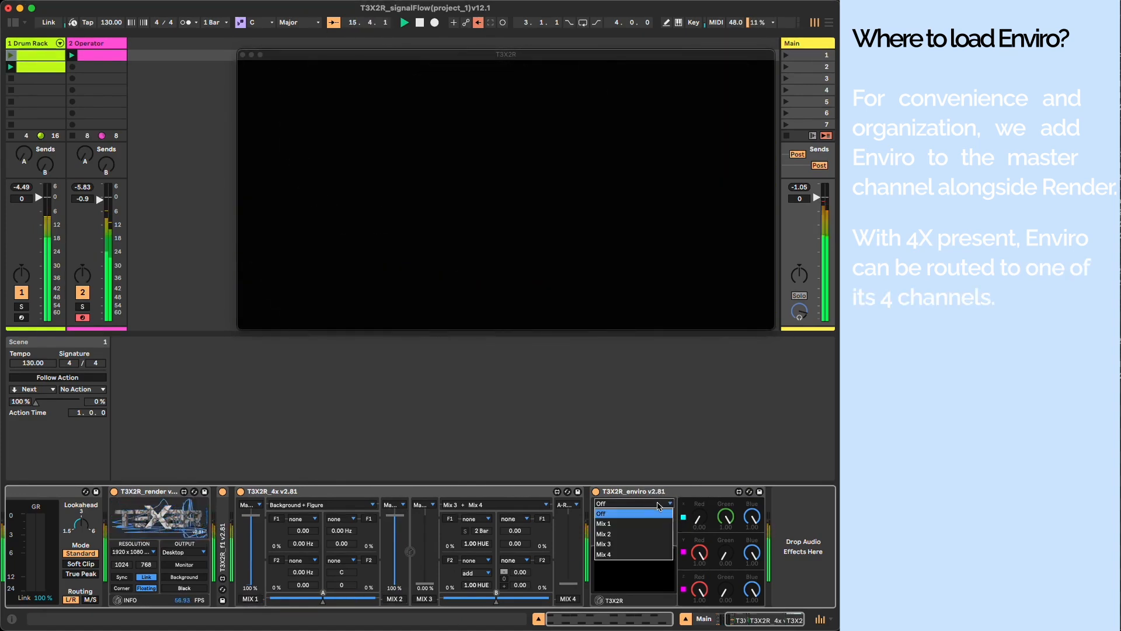
pyautogui.click(649, 545)
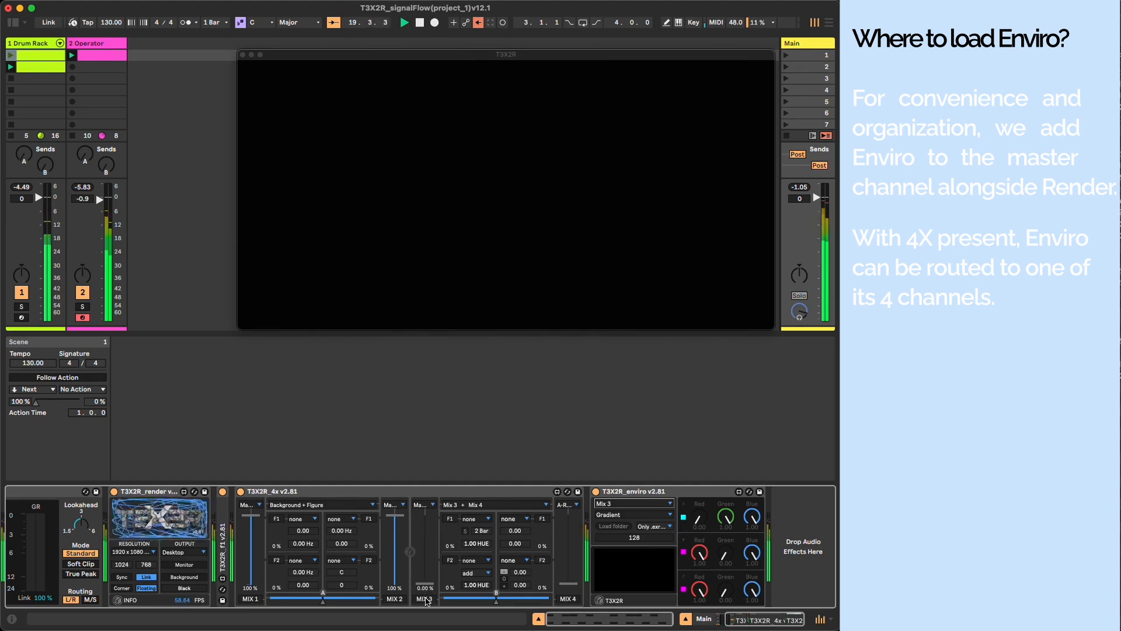
pyautogui.moveTo(428, 587); pyautogui.dragTo(428, 503)
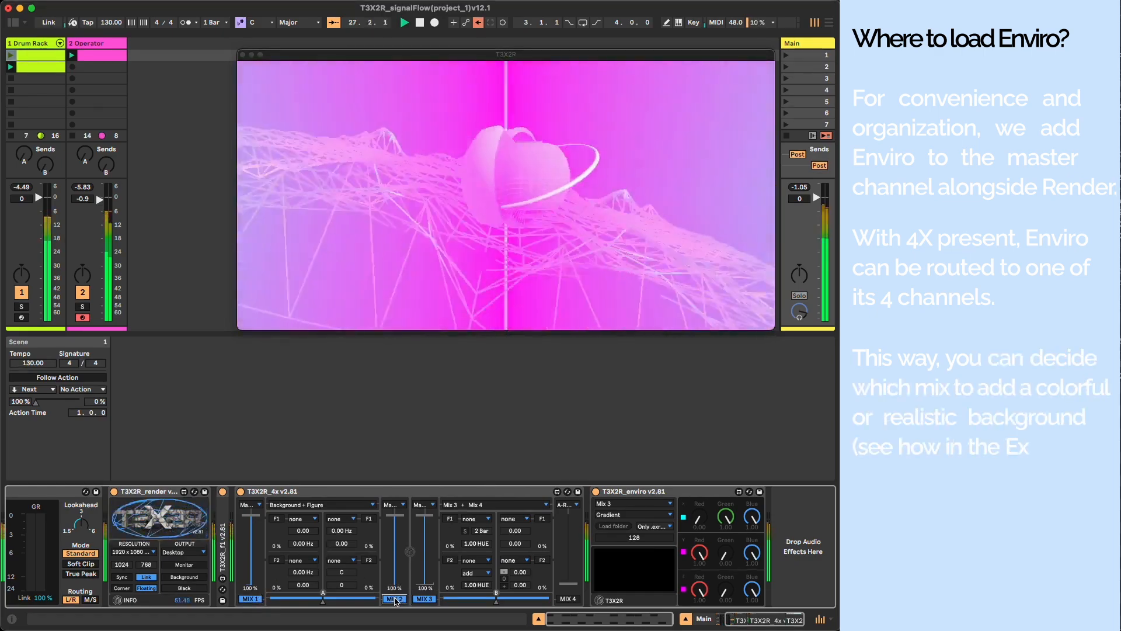
# Reroute the enviro device to Mix 1 and fade the 4X device's Mix 1 level
pyautogui.click(618, 508)
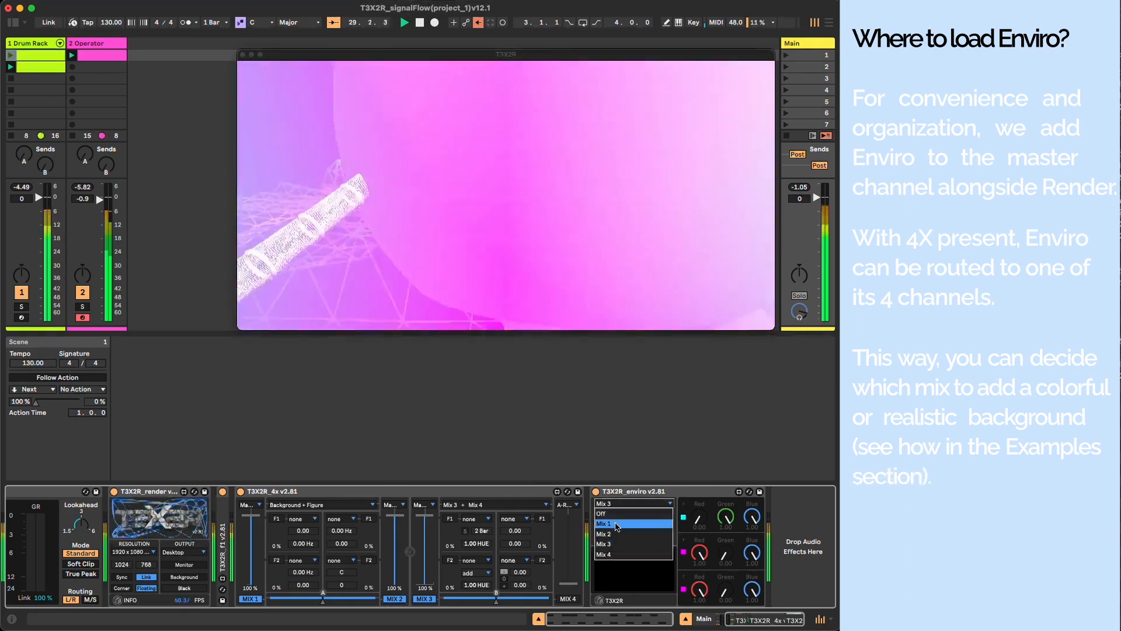
pyautogui.click(617, 525)
pyautogui.hscroll(-1, 608, 526)
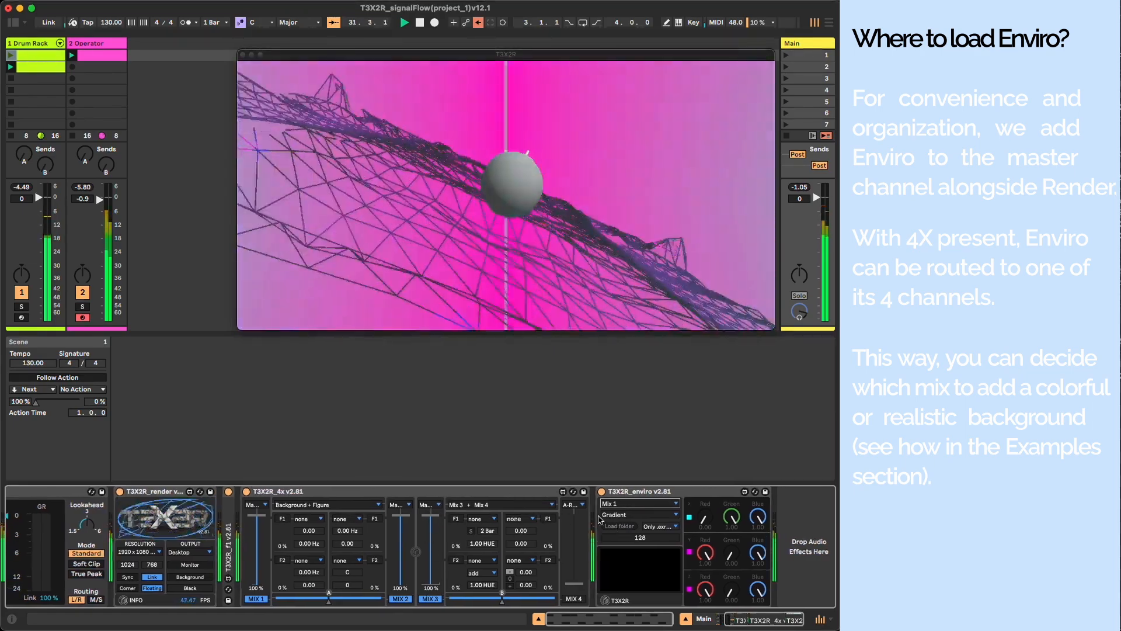
pyautogui.moveTo(257, 529); pyautogui.dragTo(255, 551)
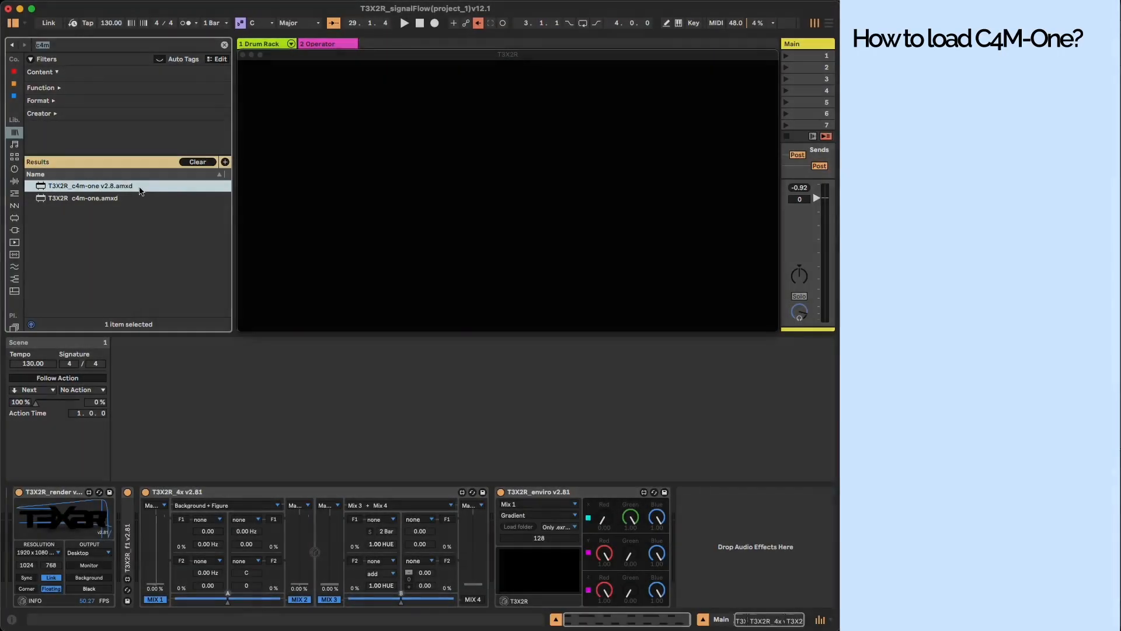
# Load T3X2R_c4m-one v2.8 after the enviro device on the Main track and hide the browser
pyautogui.moveTo(91, 186); pyautogui.dragTo(702, 551)
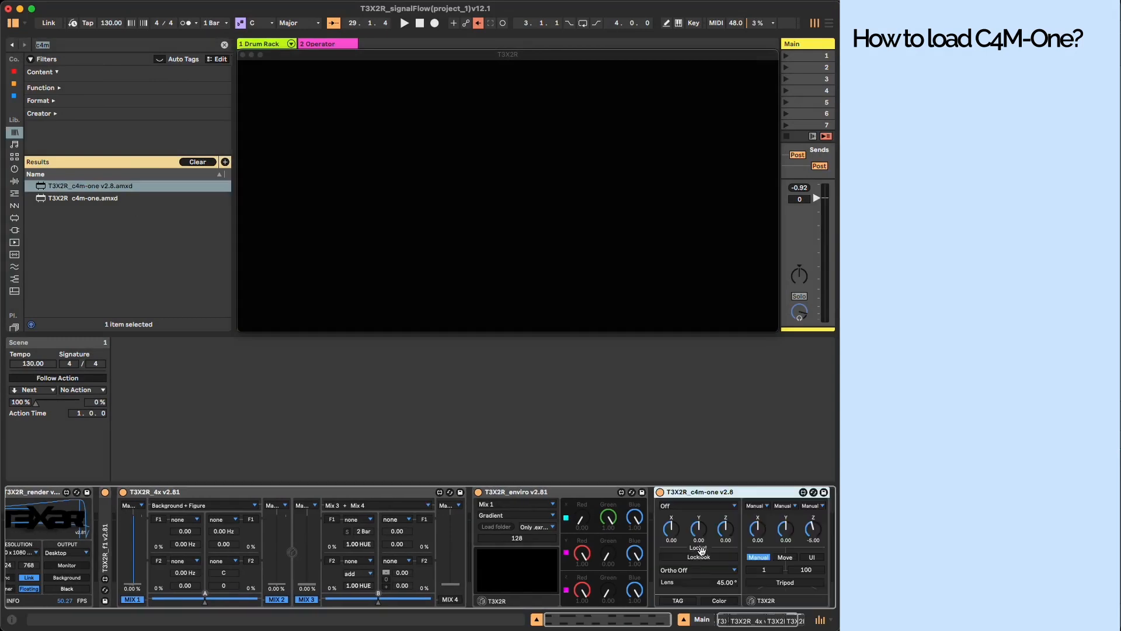
pyautogui.press('super+alt+b')
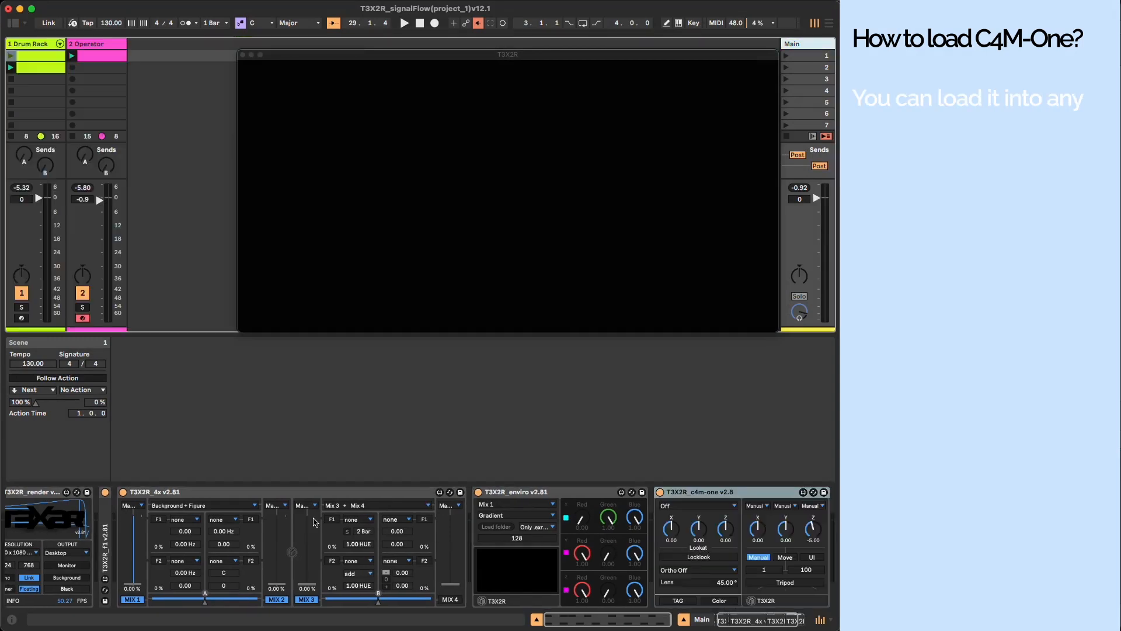
# Activate the Render device's output and raise the 4X device's Mix 1 level to 98 %
pyautogui.click(44, 518)
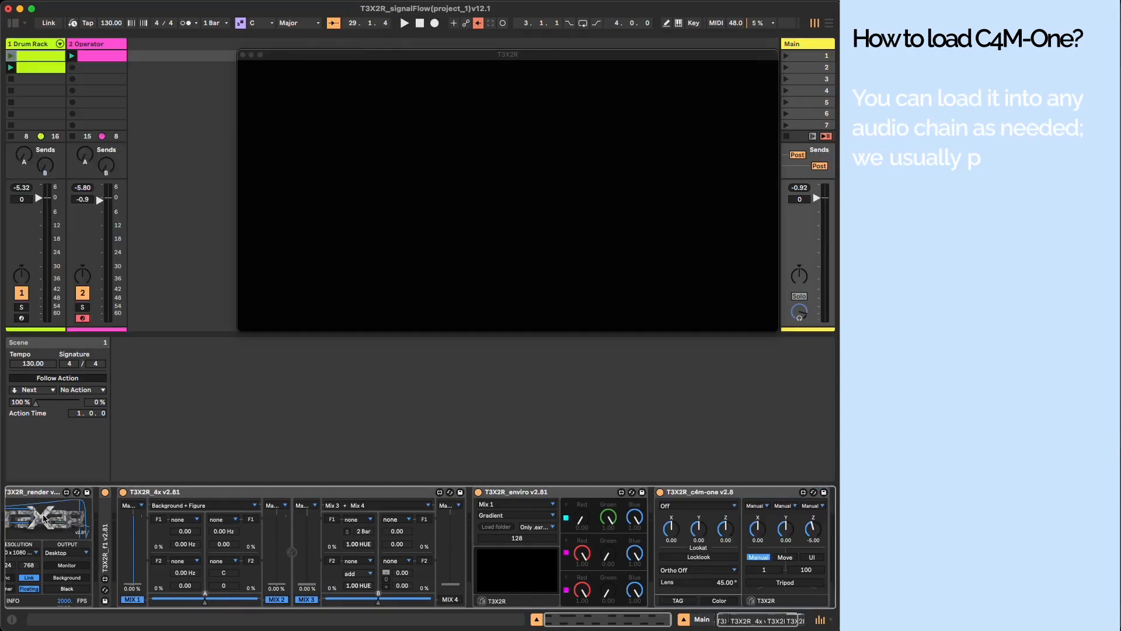
pyautogui.moveTo(128, 570); pyautogui.dragTo(135, 584)
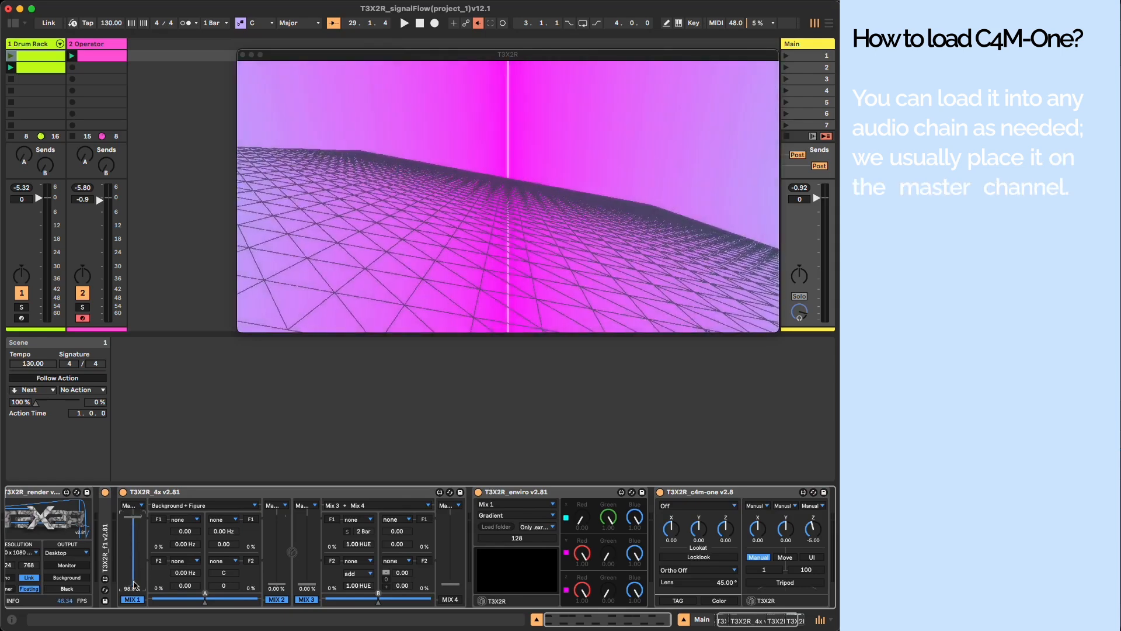
# Raise the green amount of the third gradient colour in the enviro device
pyautogui.hscroll(-2, 112, 591)
pyautogui.moveTo(625, 594); pyautogui.dragTo(630, 524)
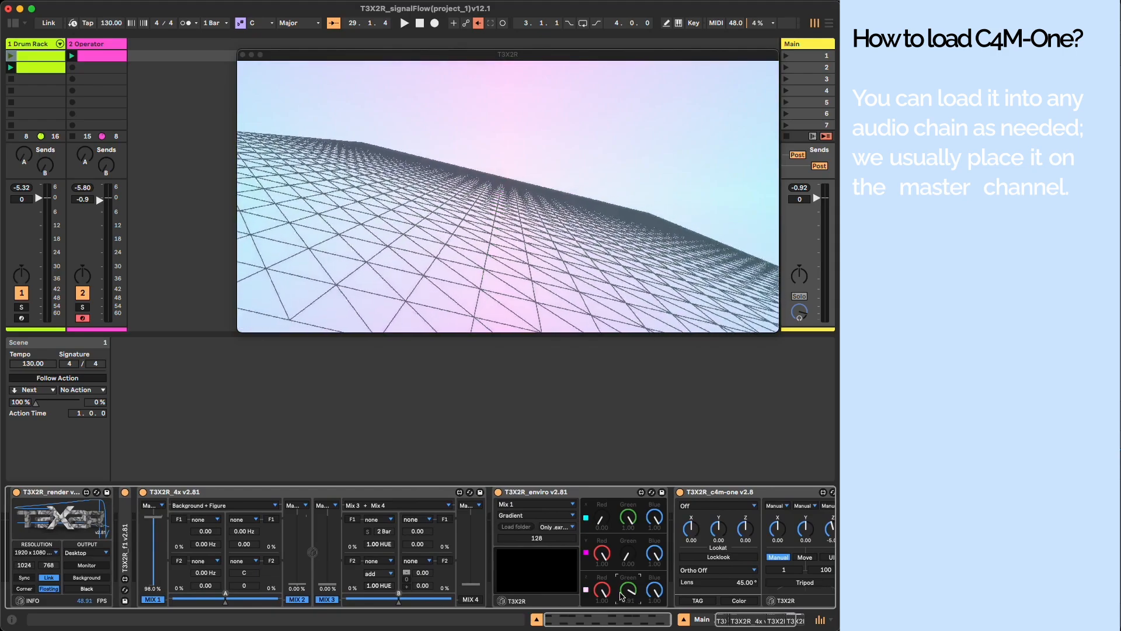
# Fold the enviro device, set the c4m-one device to capture Mix 1, and start playback
pyautogui.doubleClick(604, 493)
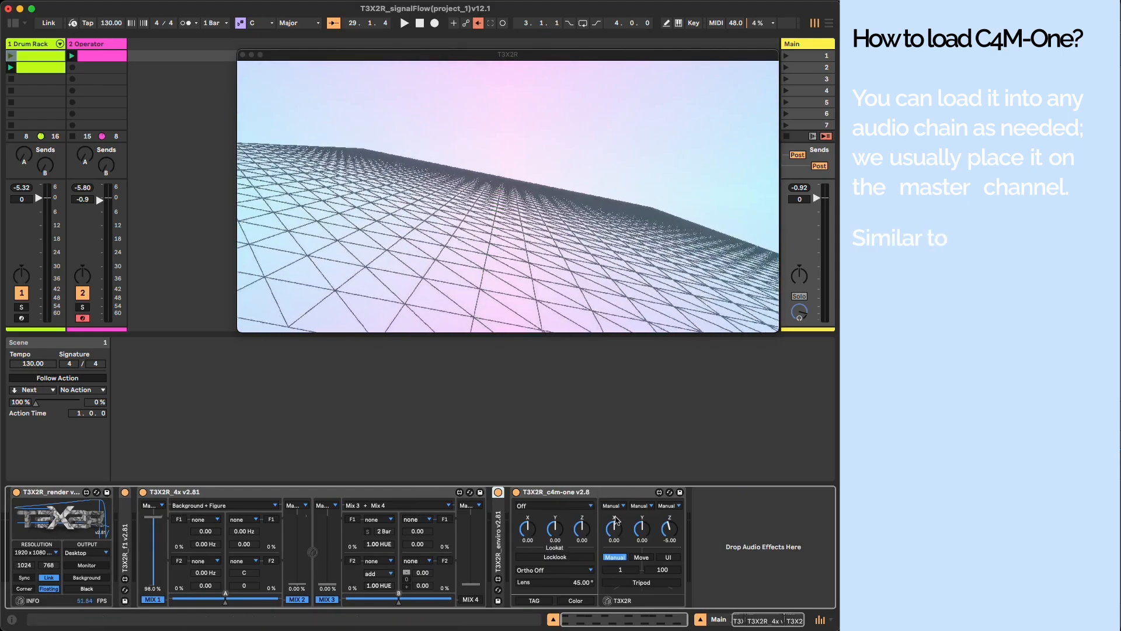
pyautogui.click(555, 506)
pyautogui.click(564, 530)
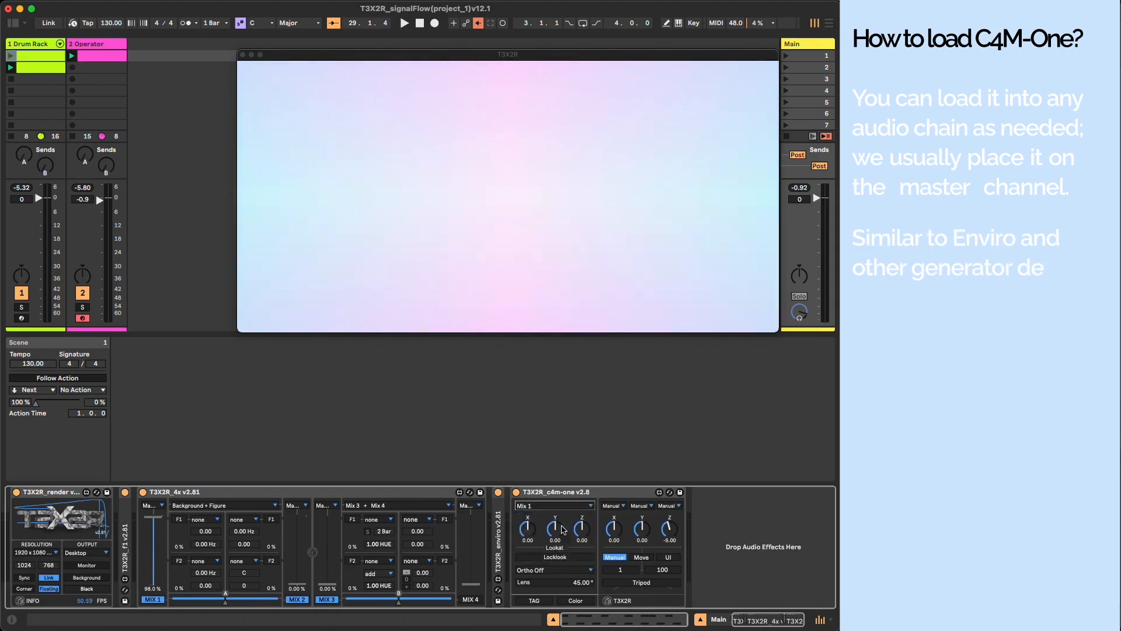
pyautogui.press('space')
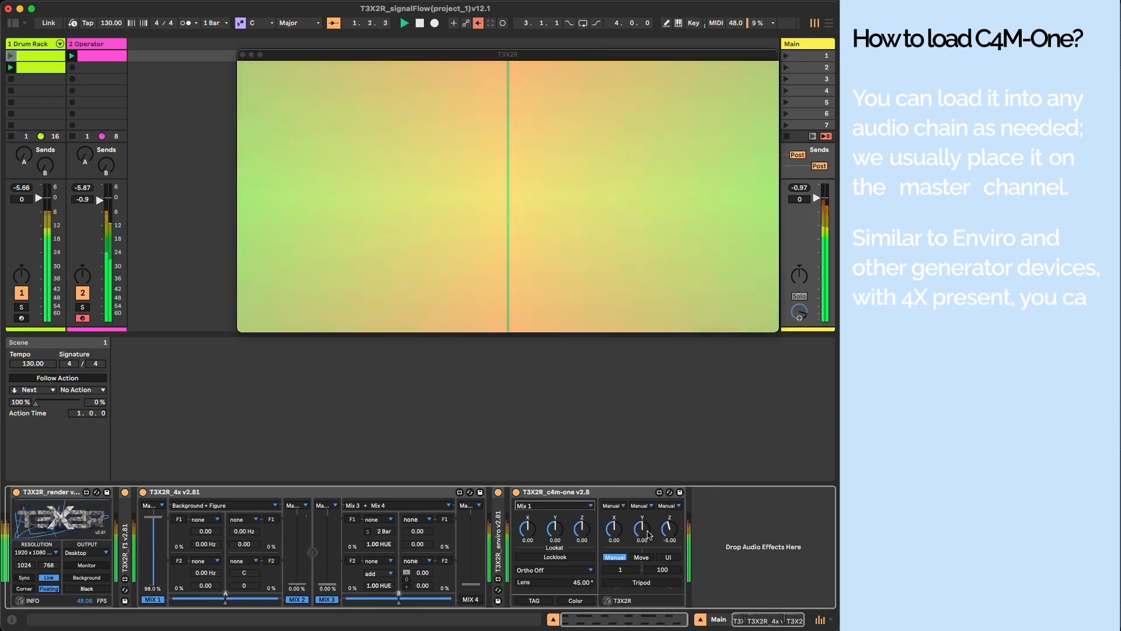
# Set the c4m-one camera position to Y 0.24 and Z 5.24, and raise the 4X device's Mix 2 level
pyautogui.moveTo(669, 526); pyautogui.dragTo(642, 529)
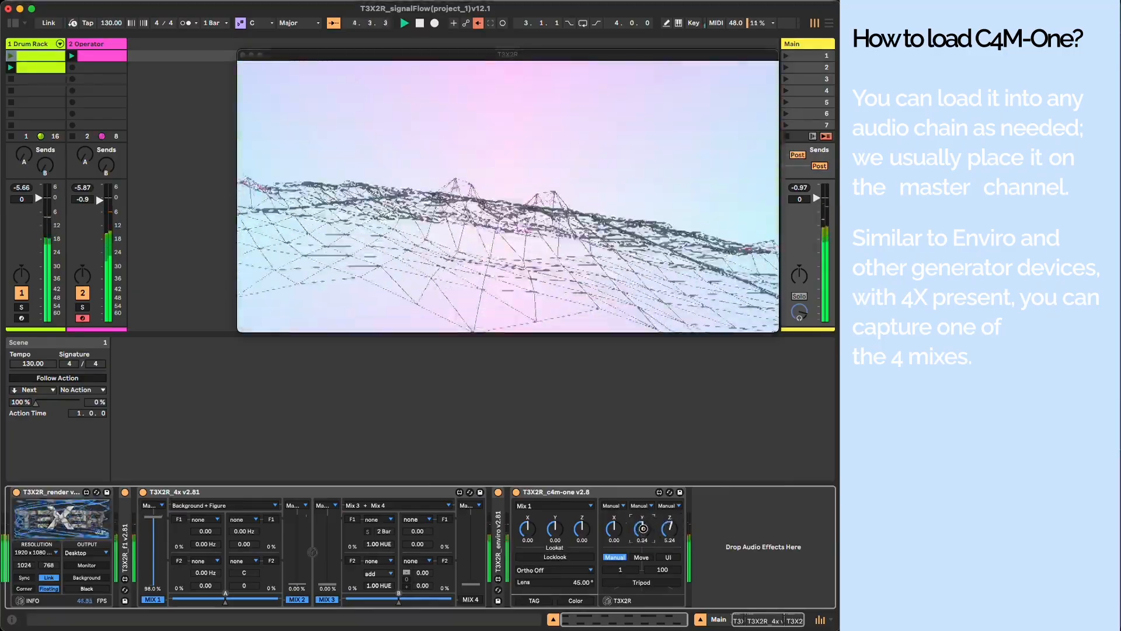
pyautogui.moveTo(297, 583); pyautogui.dragTo(297, 524)
pyautogui.moveTo(642, 529); pyautogui.dragTo(640, 532)
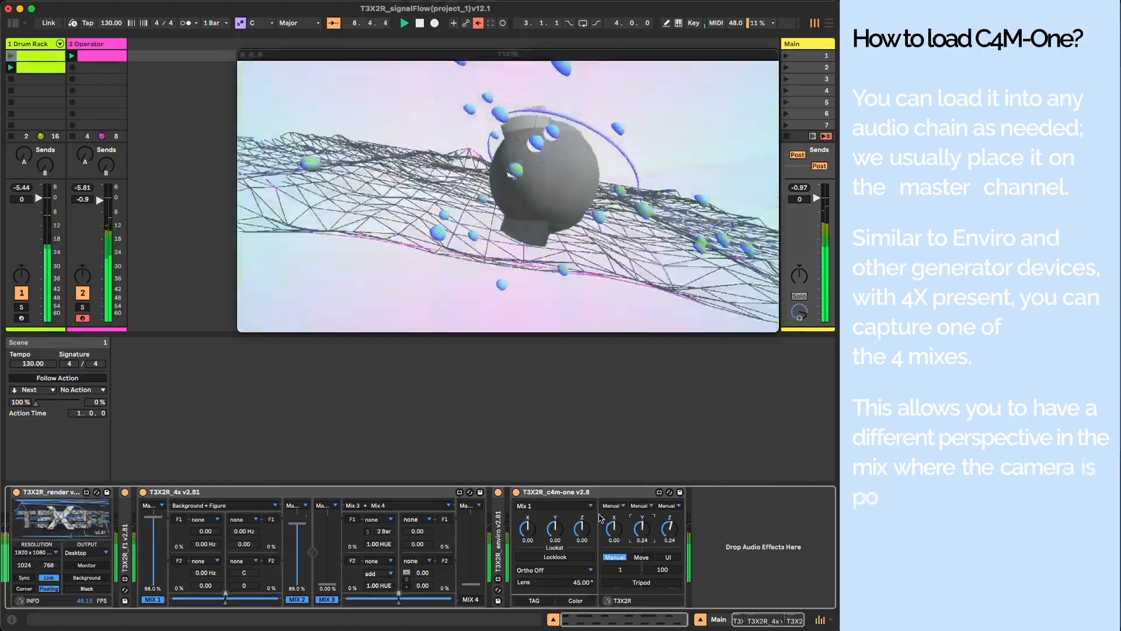
# Switch the c4m-one device to Mix 2 and shift its camera's X and Y position, raising the 4X device's Mix 1 level
pyautogui.click(578, 505)
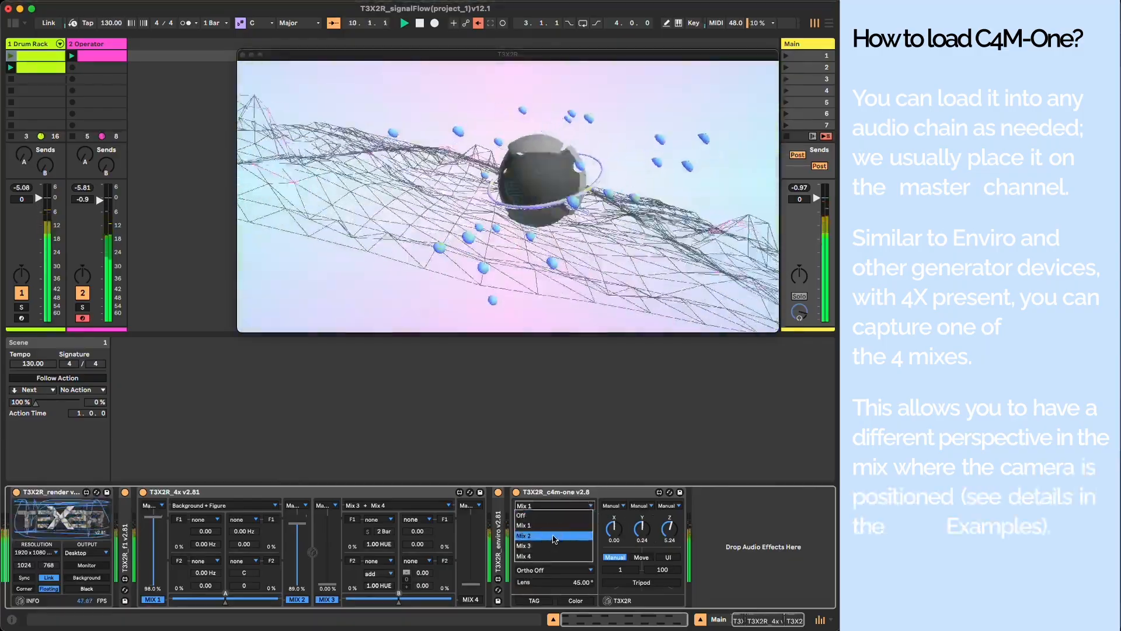
pyautogui.click(555, 539)
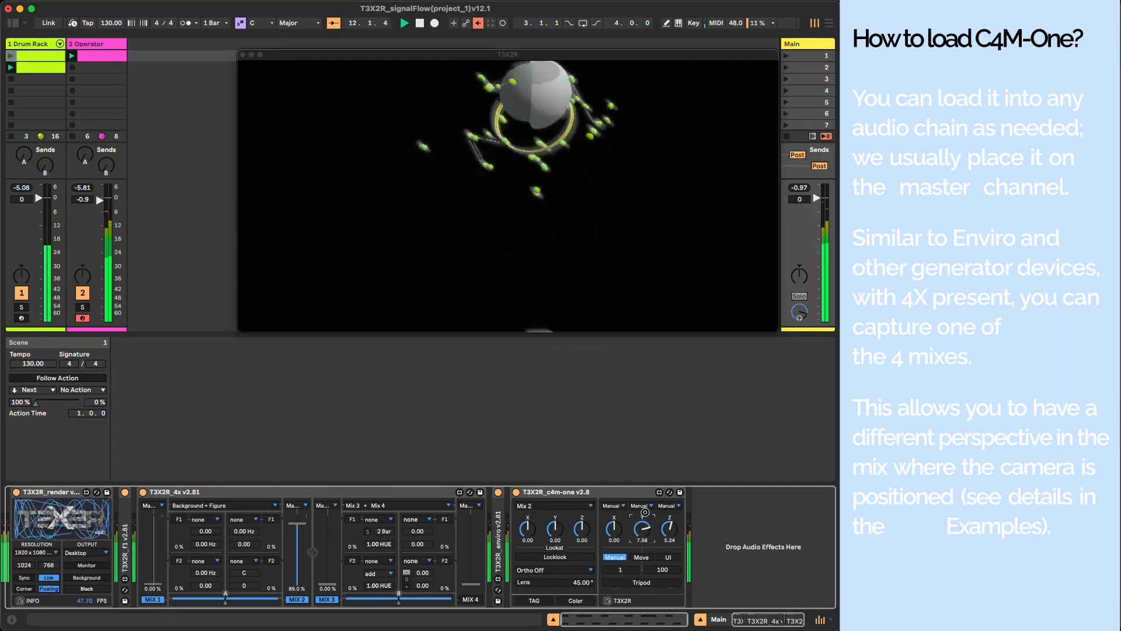
pyautogui.moveTo(645, 512); pyautogui.dragTo(622, 484)
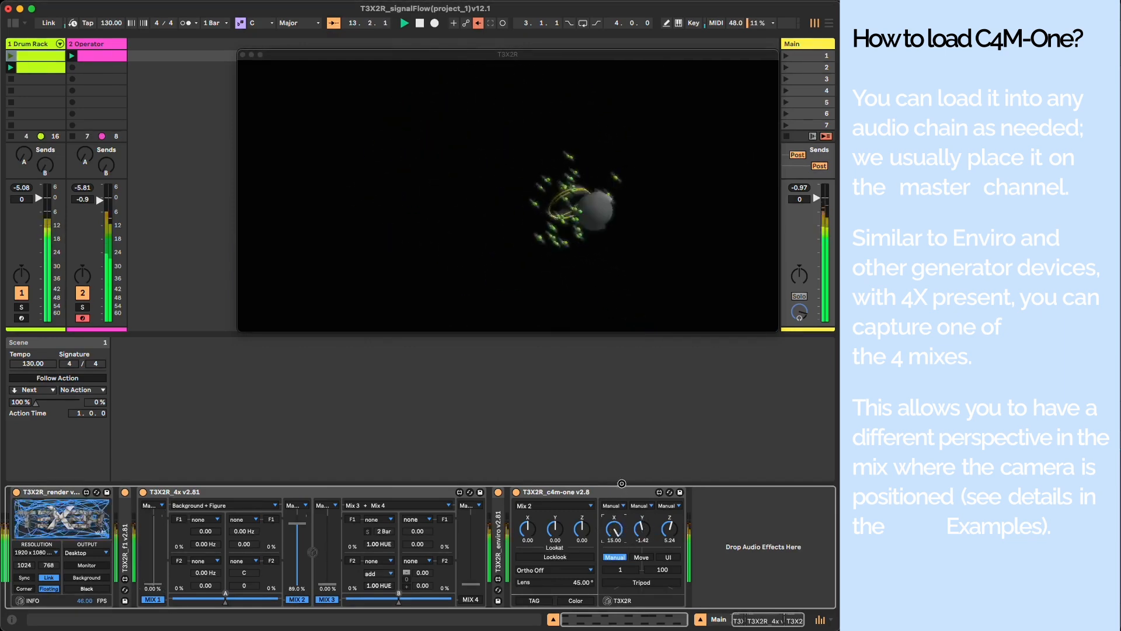
pyautogui.moveTo(155, 582); pyautogui.dragTo(154, 515)
pyautogui.moveTo(618, 521); pyautogui.dragTo(584, 528)
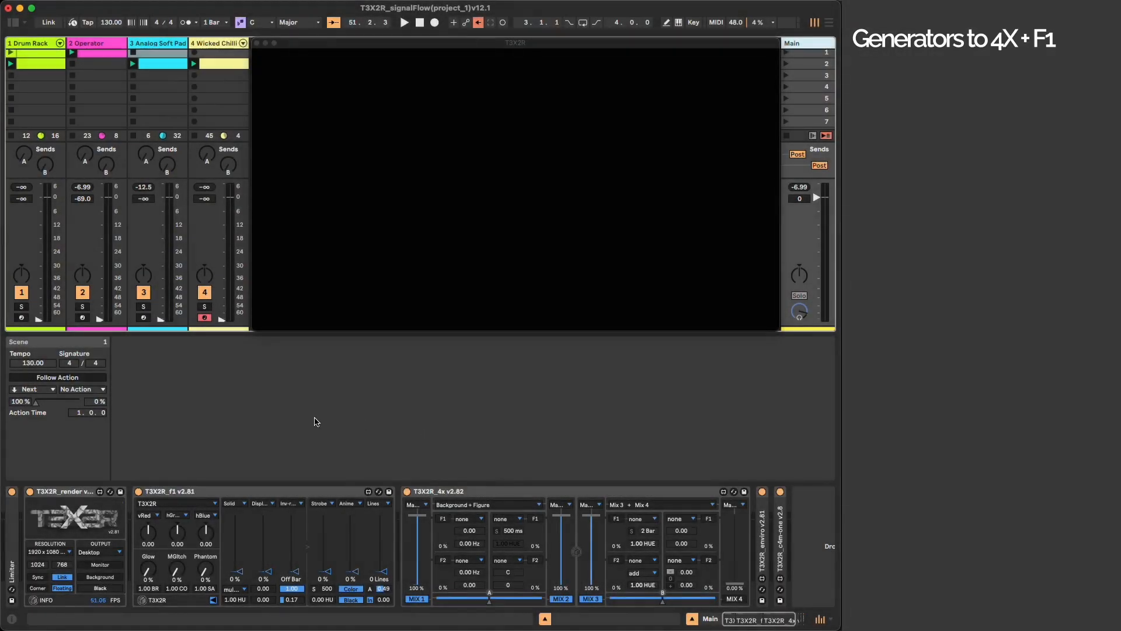
# Route the mayas device on the Operator track to Mix 1 and raise the track's volume to 0.6 dB
pyautogui.scroll(-1, 111, 94)
pyautogui.click(97, 52)
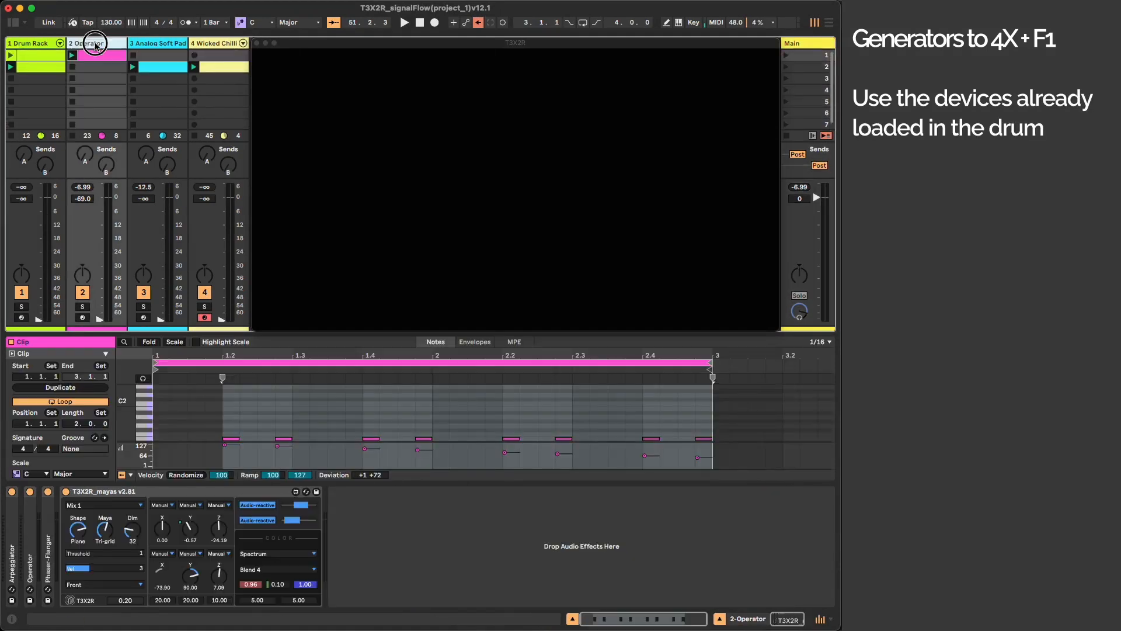
pyautogui.scroll(1, 113, 323)
pyautogui.click(108, 506)
pyautogui.click(107, 525)
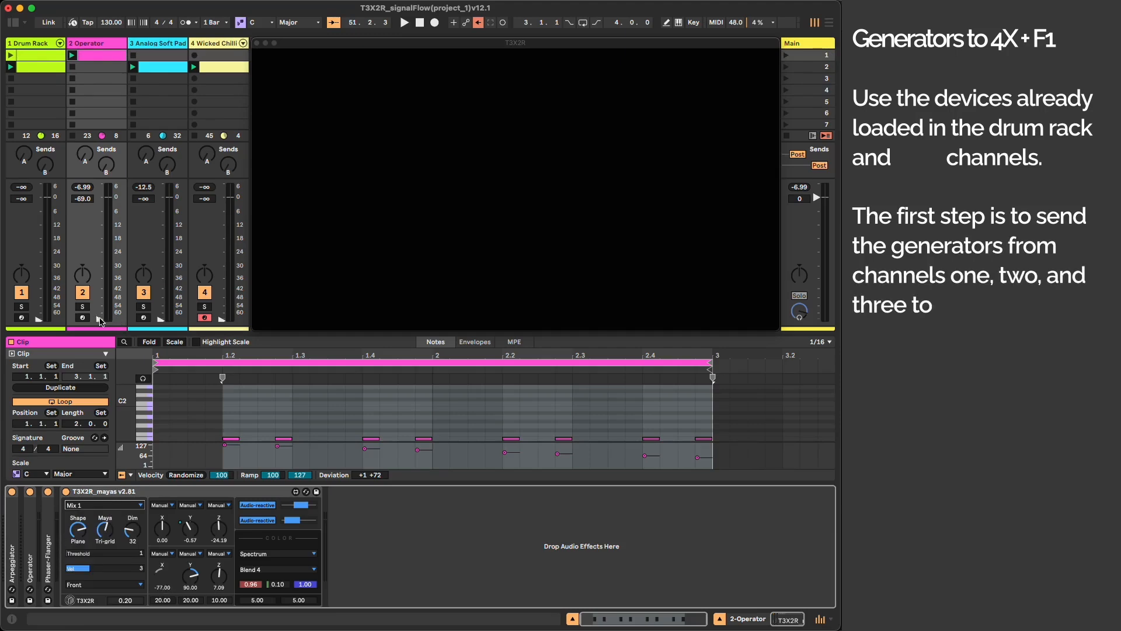
pyautogui.moveTo(101, 320); pyautogui.dragTo(99, 295)
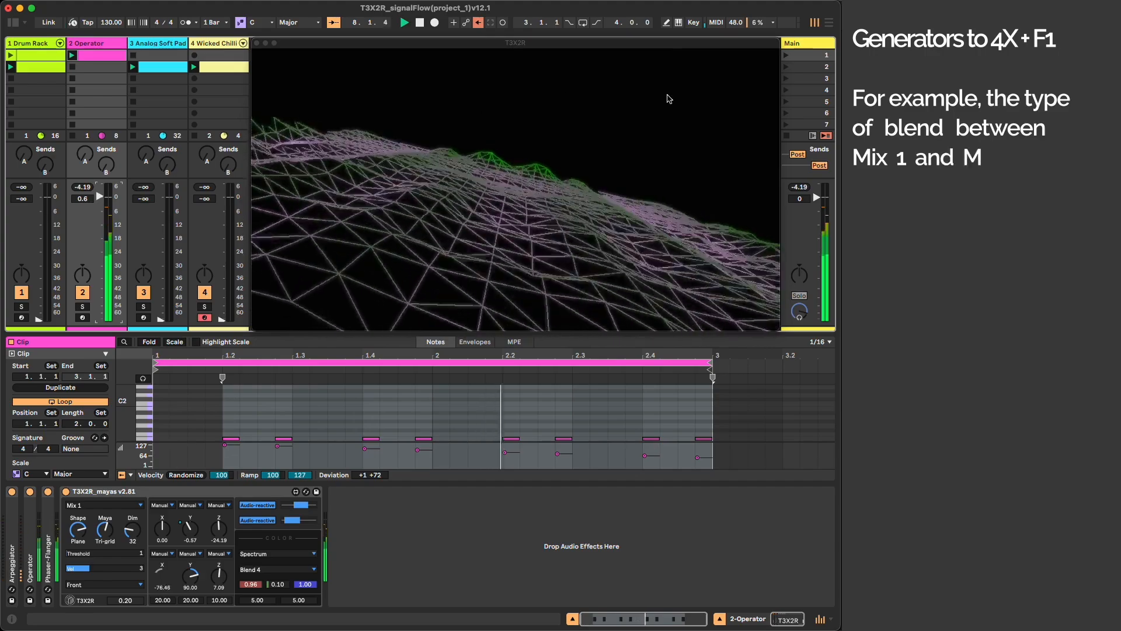
# Route the Drum Rack's toxic device on DS Kick and mayas device on DS Snare to Mix 2
pyautogui.click(797, 42)
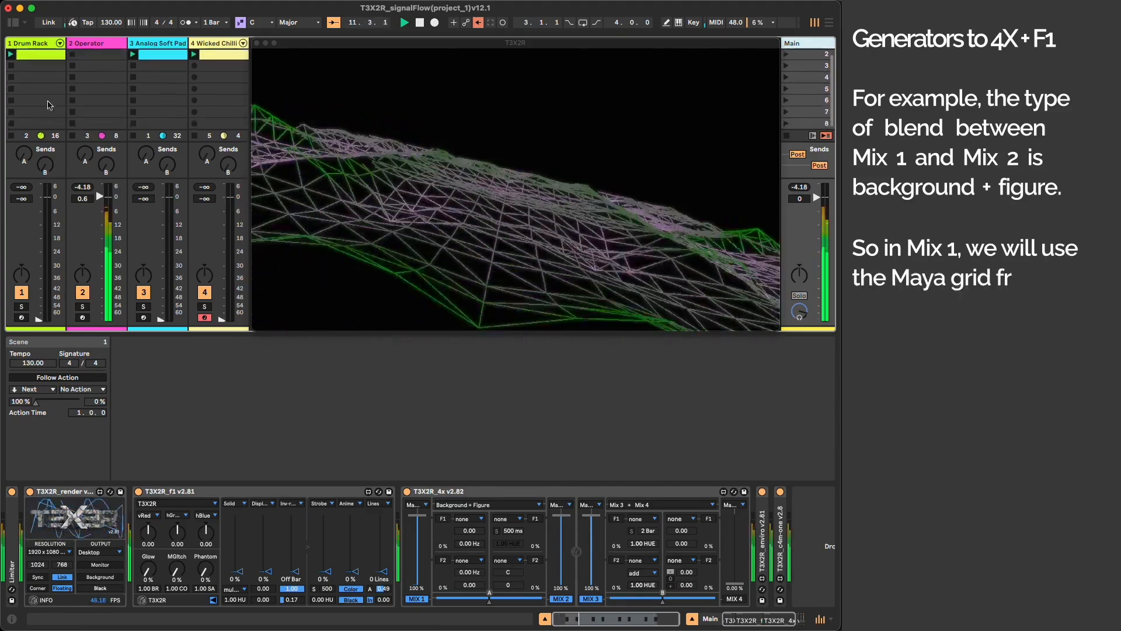
pyautogui.click(39, 44)
pyautogui.scroll(-1, 38, 47)
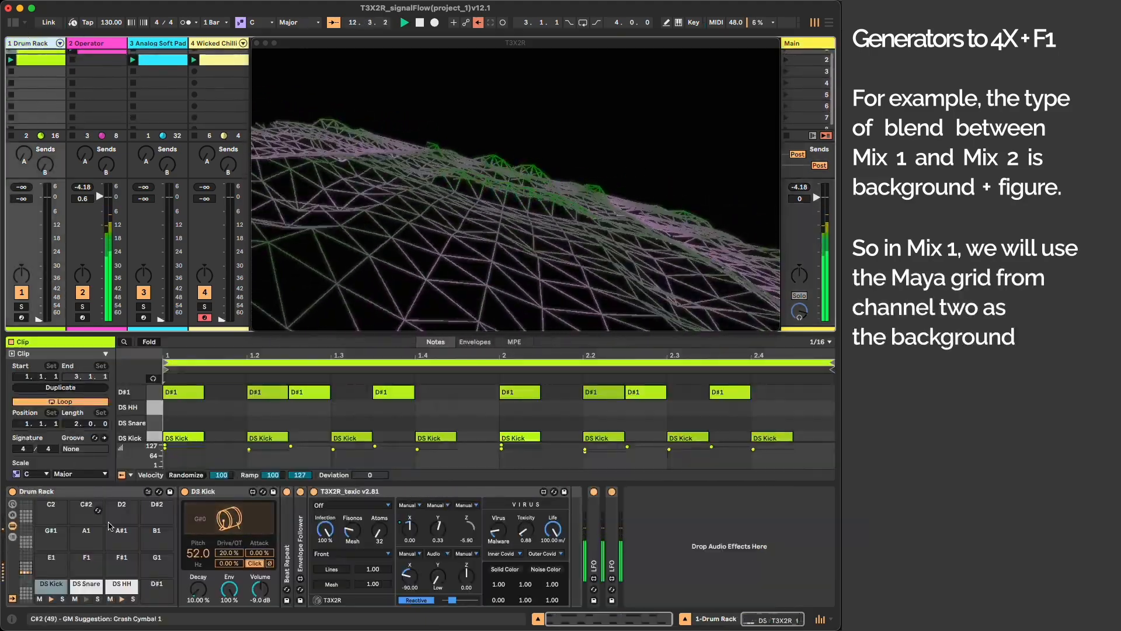
pyautogui.click(330, 506)
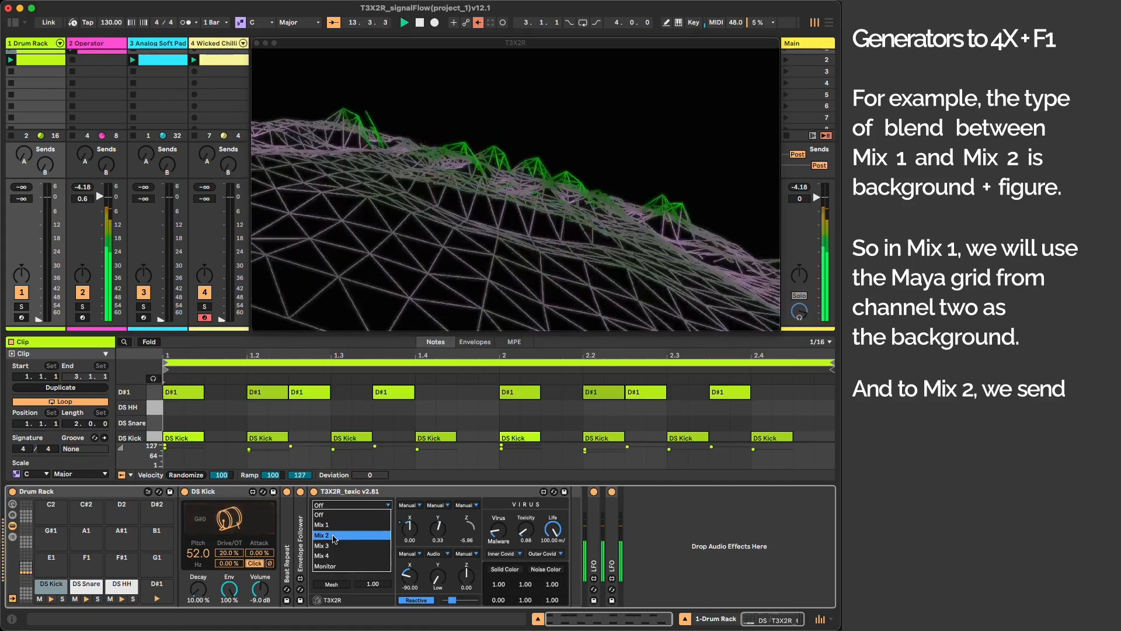
pyautogui.click(79, 585)
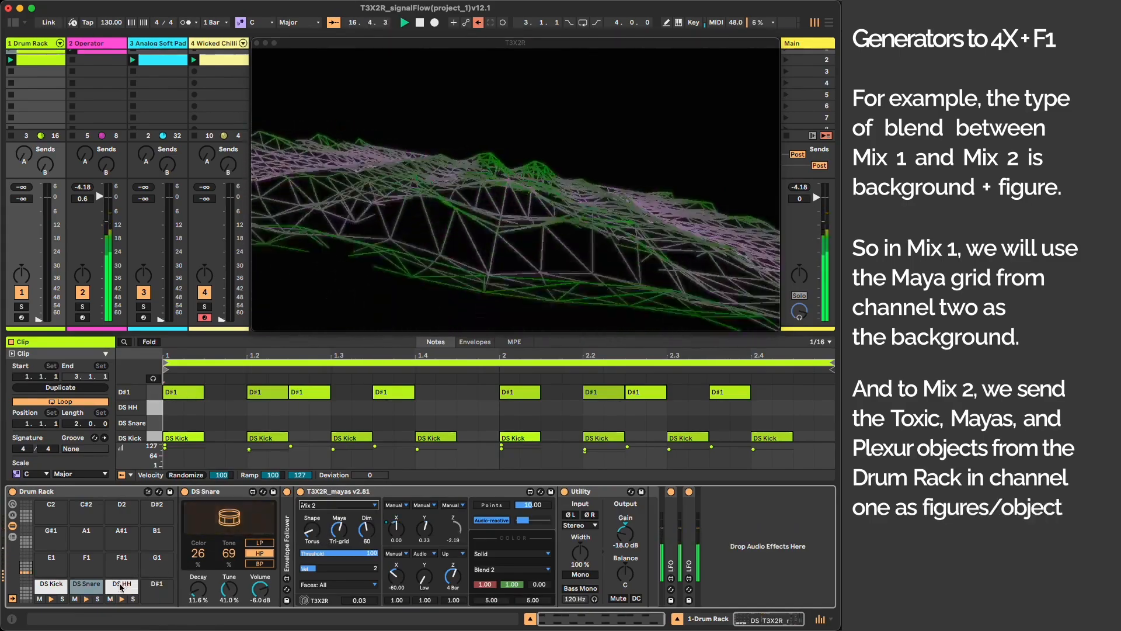
# Route the plexur device on DS HH to Mix 2 and raise the Drum Rack track's volume to 0 dB
pyautogui.click(119, 585)
pyautogui.click(310, 507)
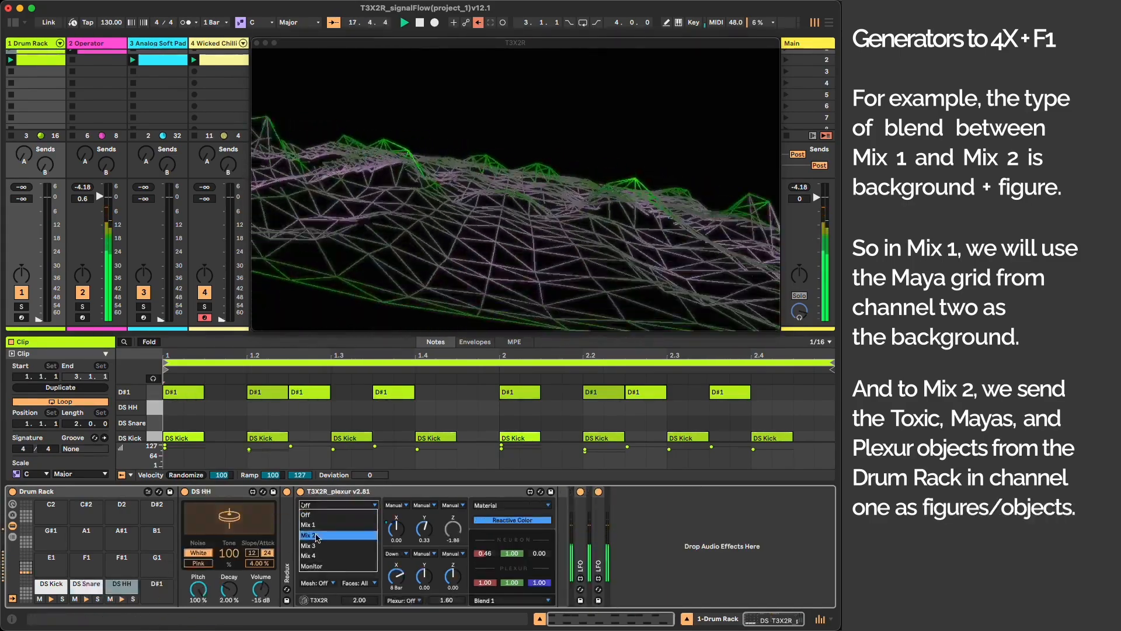
pyautogui.click(314, 534)
pyautogui.moveTo(38, 319); pyautogui.dragTo(38, 197)
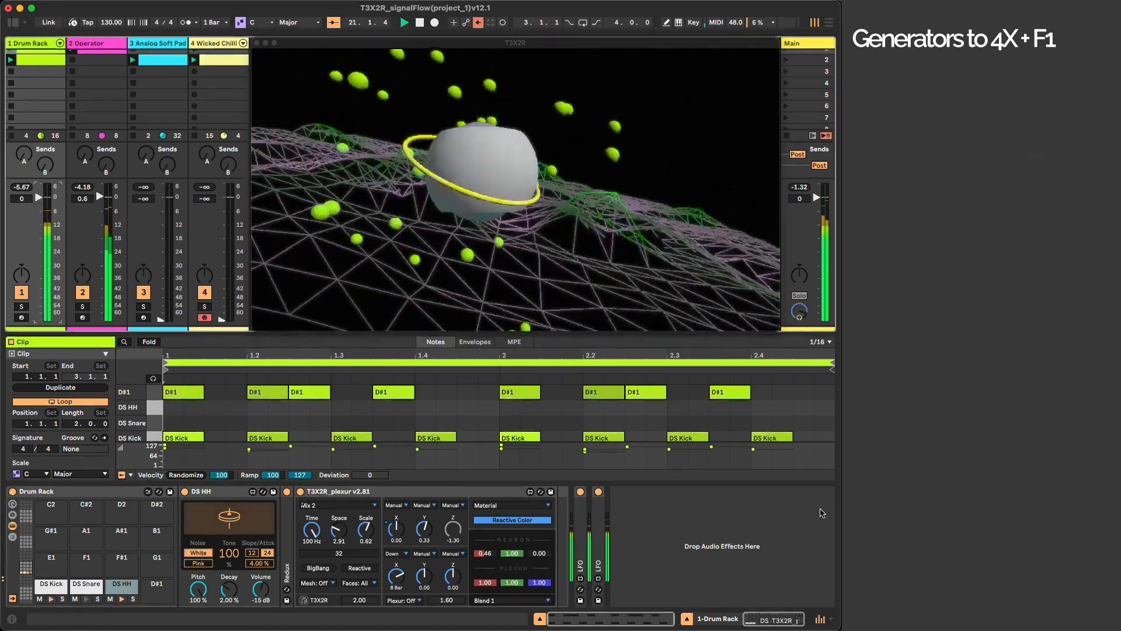
# Route the txt and psy-ground devices on the Analog Soft Pad track to Mix 3 and raise the track's volume to 0 dB
pyautogui.click(809, 44)
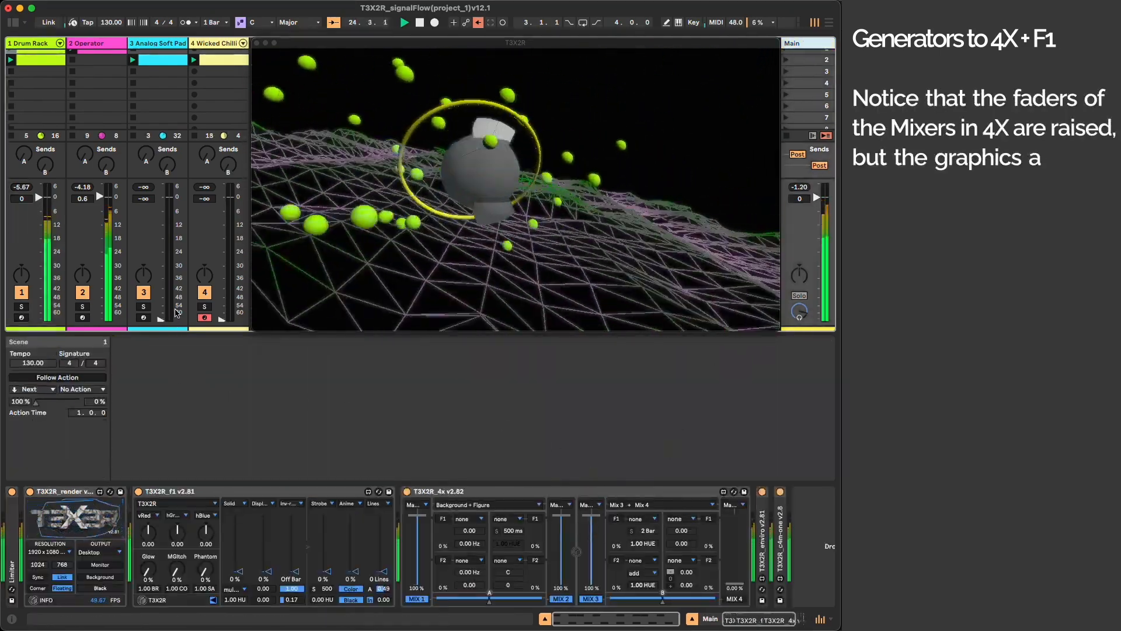
pyautogui.click(154, 44)
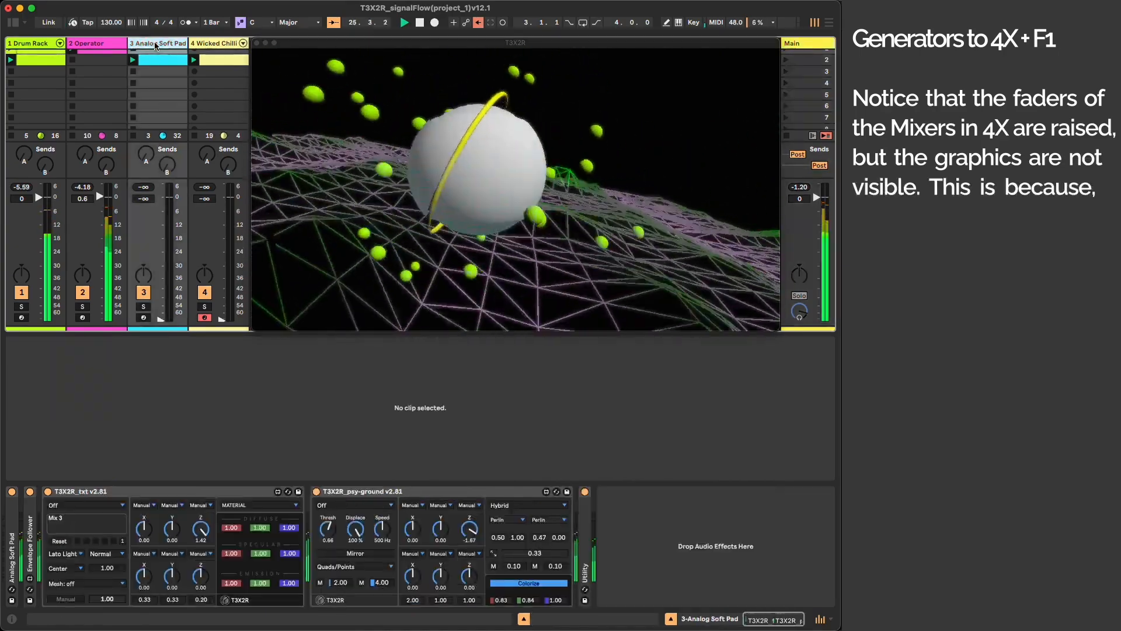
pyautogui.click(118, 506)
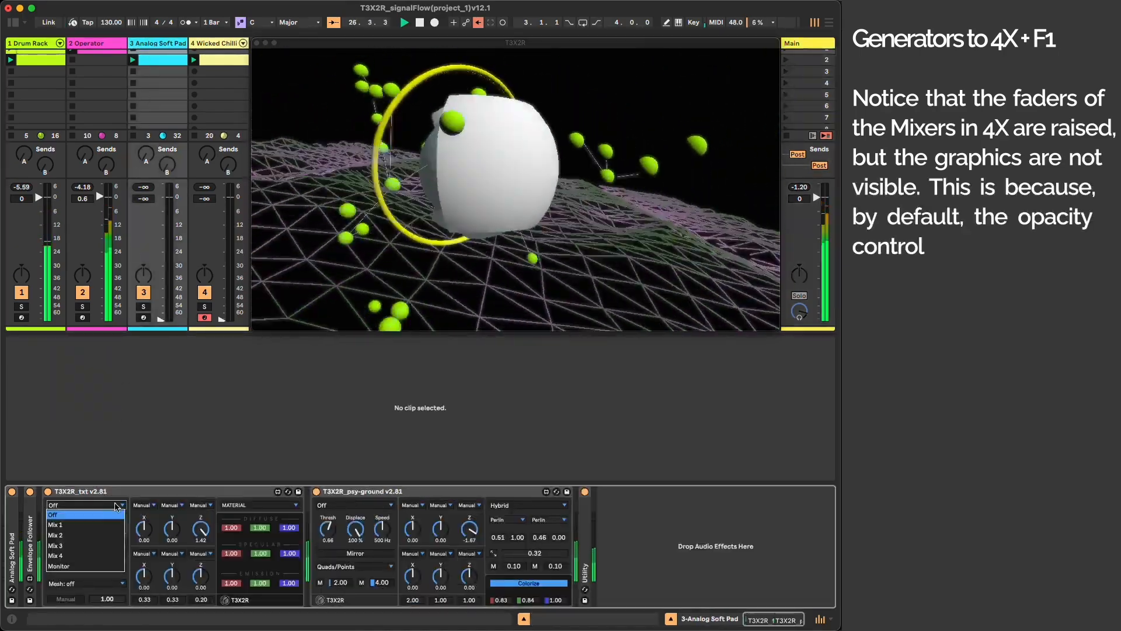
pyautogui.click(98, 546)
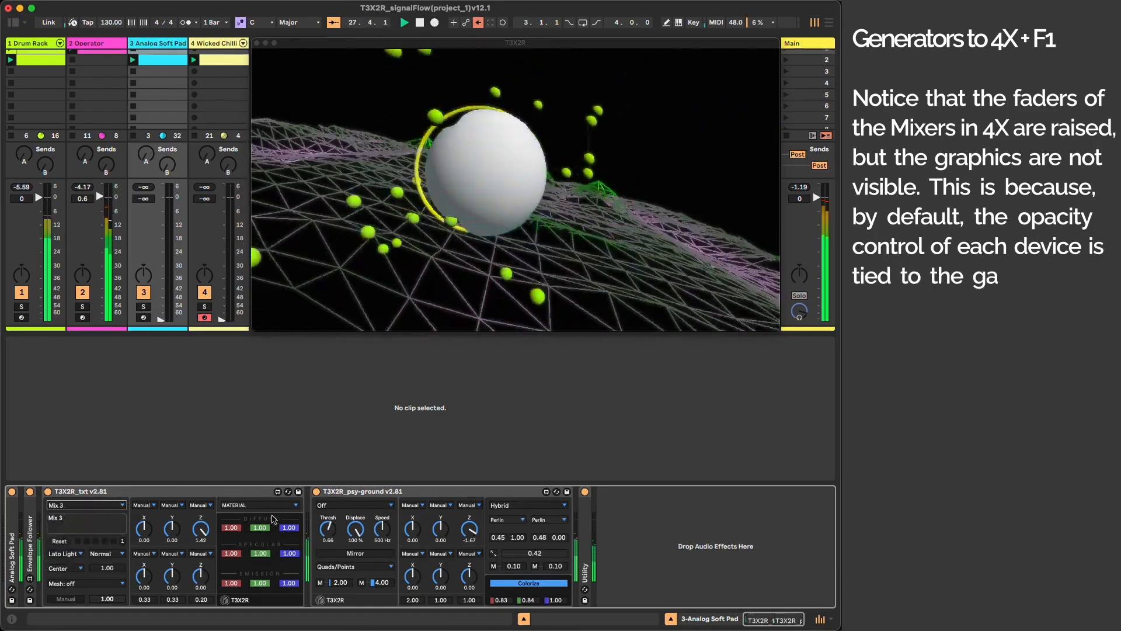
pyautogui.click(336, 511)
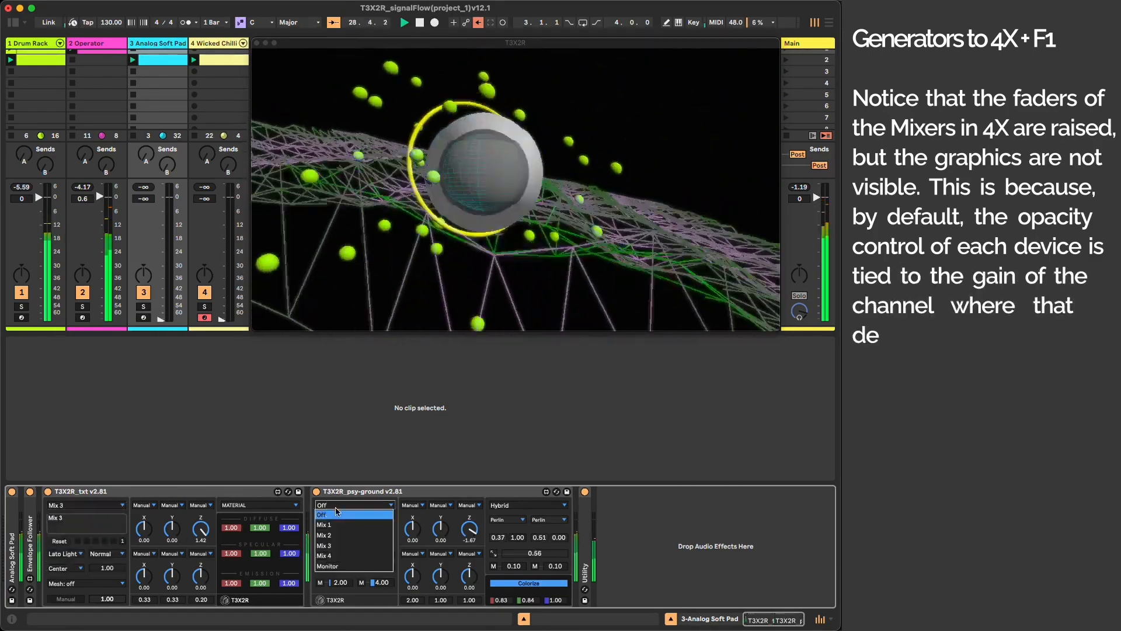
pyautogui.click(336, 513)
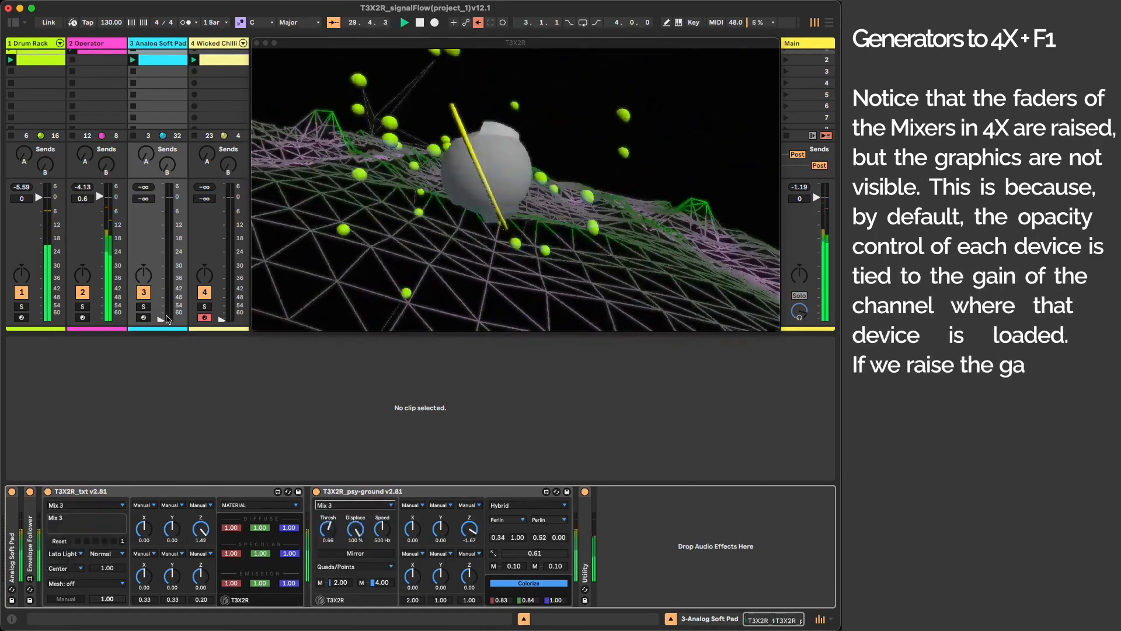
pyautogui.moveTo(161, 321); pyautogui.dragTo(161, 198)
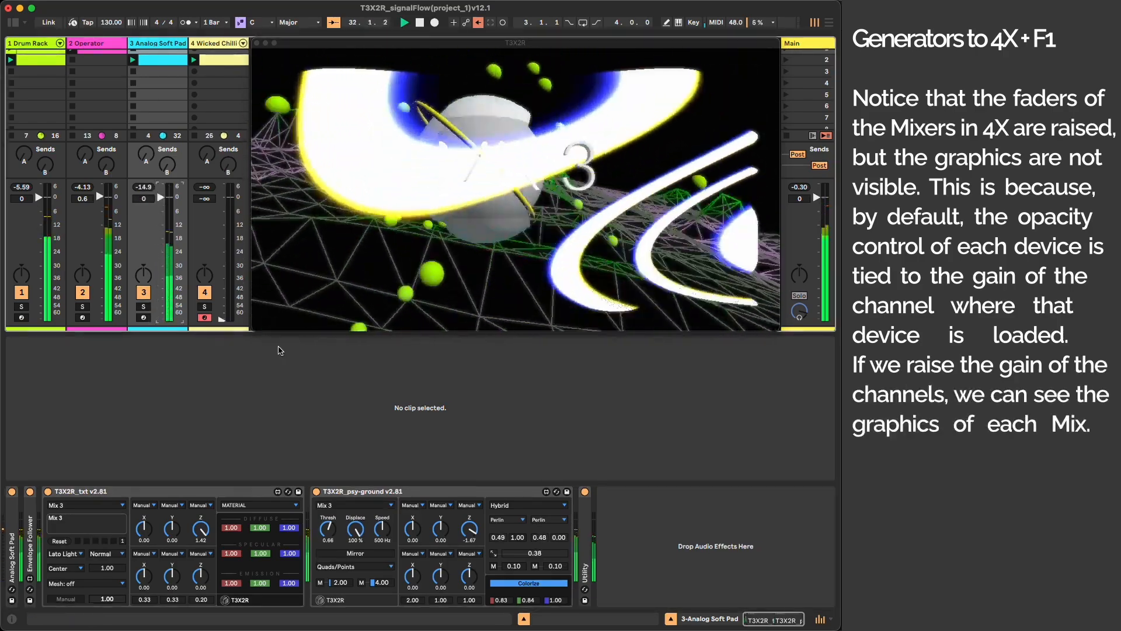
# Lower the Mix 1, Mix 2 and Mix 3 levels of the Main track's 4X device to 0 %
pyautogui.click(793, 43)
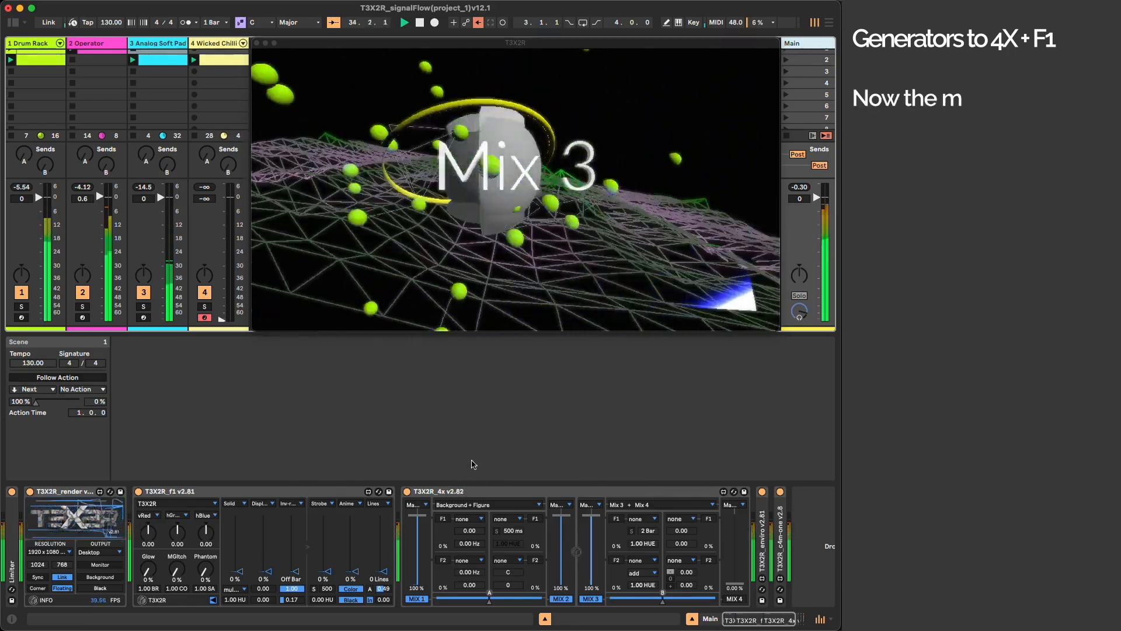
pyautogui.moveTo(419, 516); pyautogui.dragTo(417, 604)
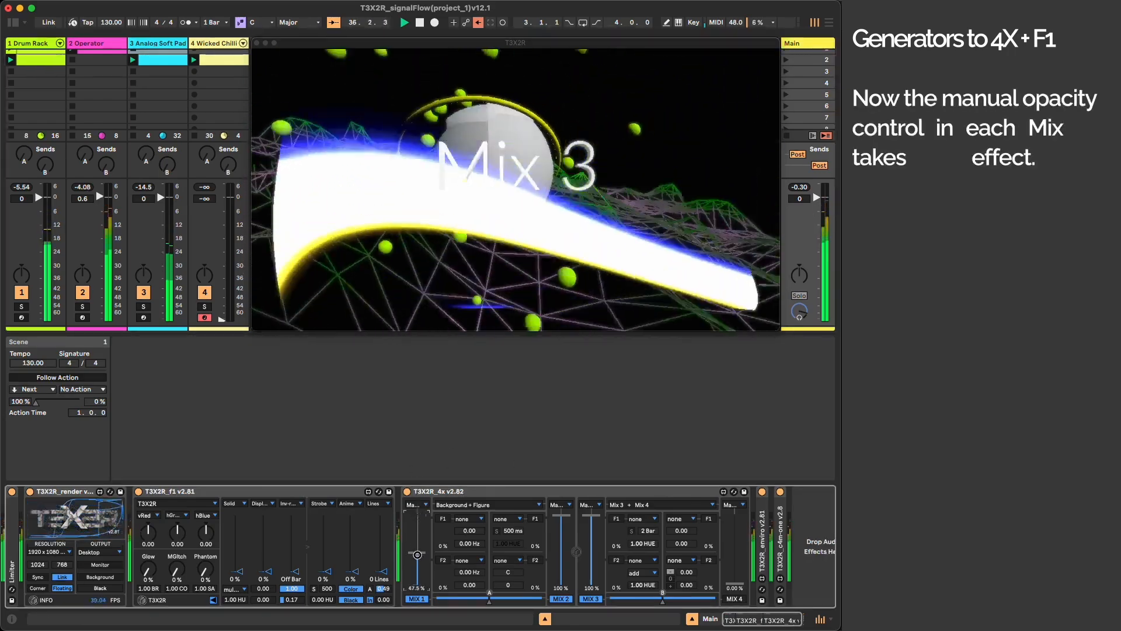
pyautogui.moveTo(561, 516); pyautogui.dragTo(562, 584)
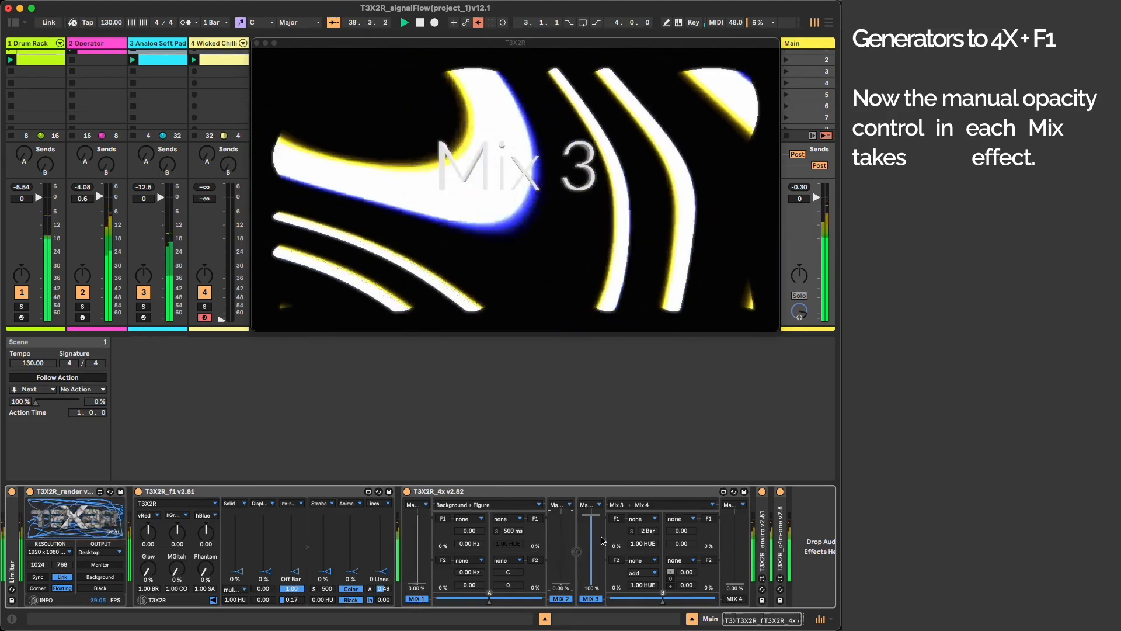
pyautogui.moveTo(597, 520); pyautogui.dragTo(592, 626)
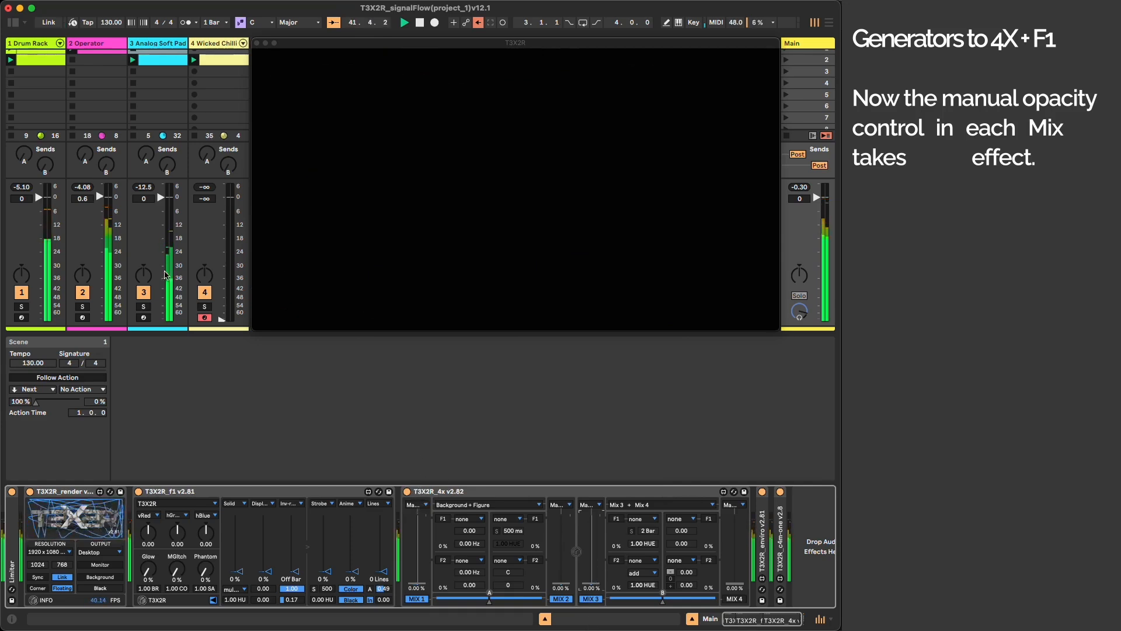
# Link the 4X device's Mix 1 fader to the 2-Operator track and set that track's volume to 1.0 dB
pyautogui.click(418, 506)
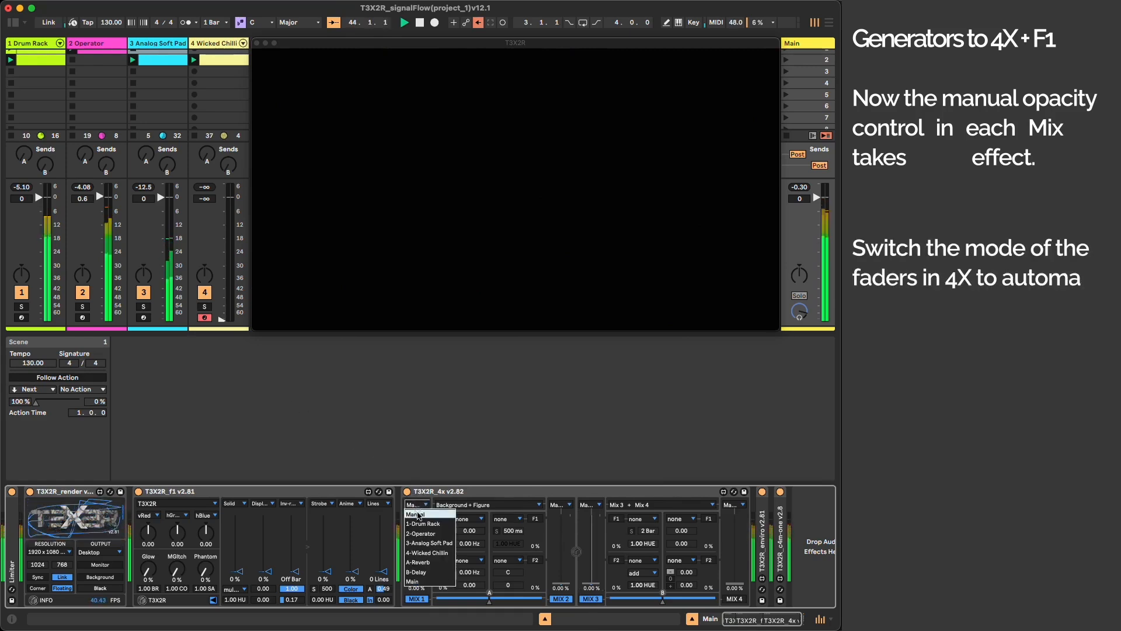
pyautogui.click(423, 534)
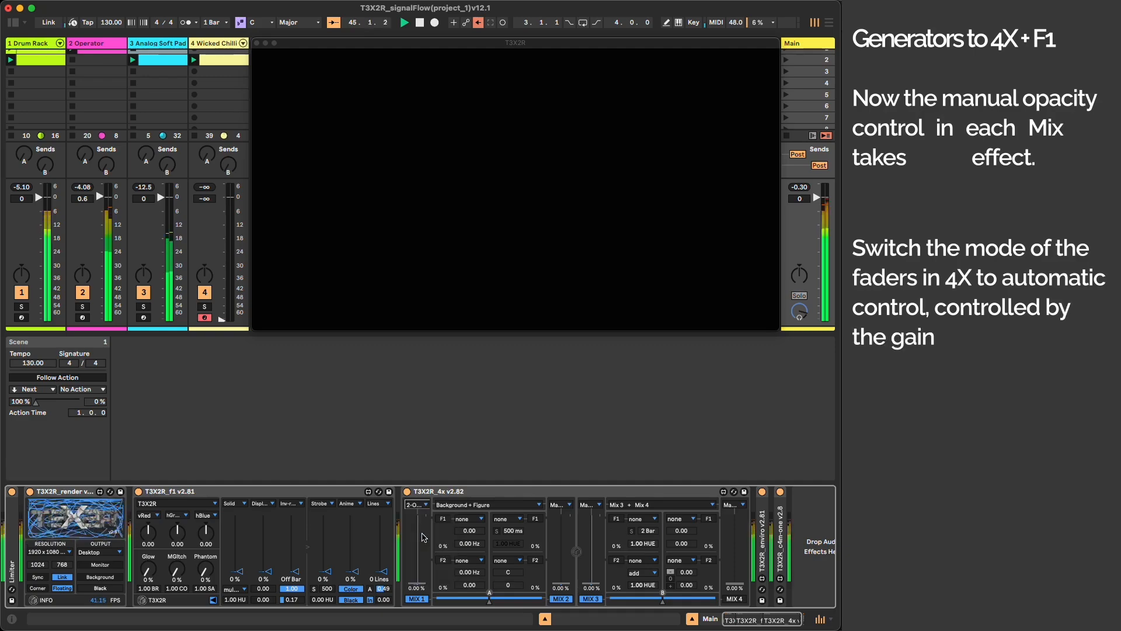
pyautogui.moveTo(108, 208); pyautogui.dragTo(108, 212)
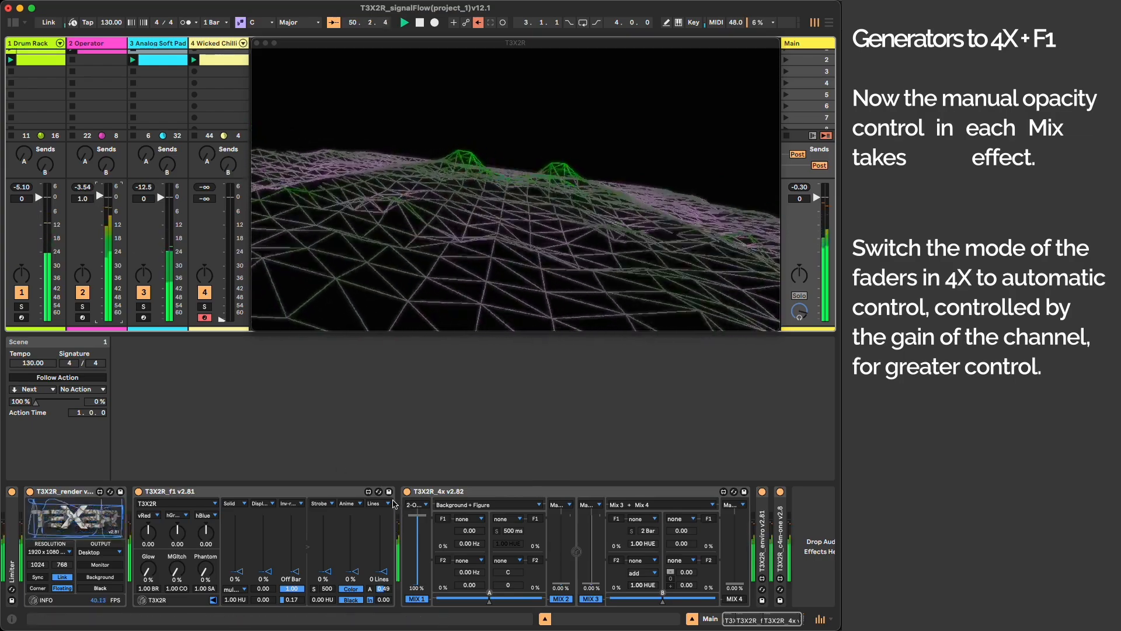
# Link the 4X device's Mix 2 fader to the 1-Drum Rack track and set that track's volume to 0 dB
pyautogui.click(569, 508)
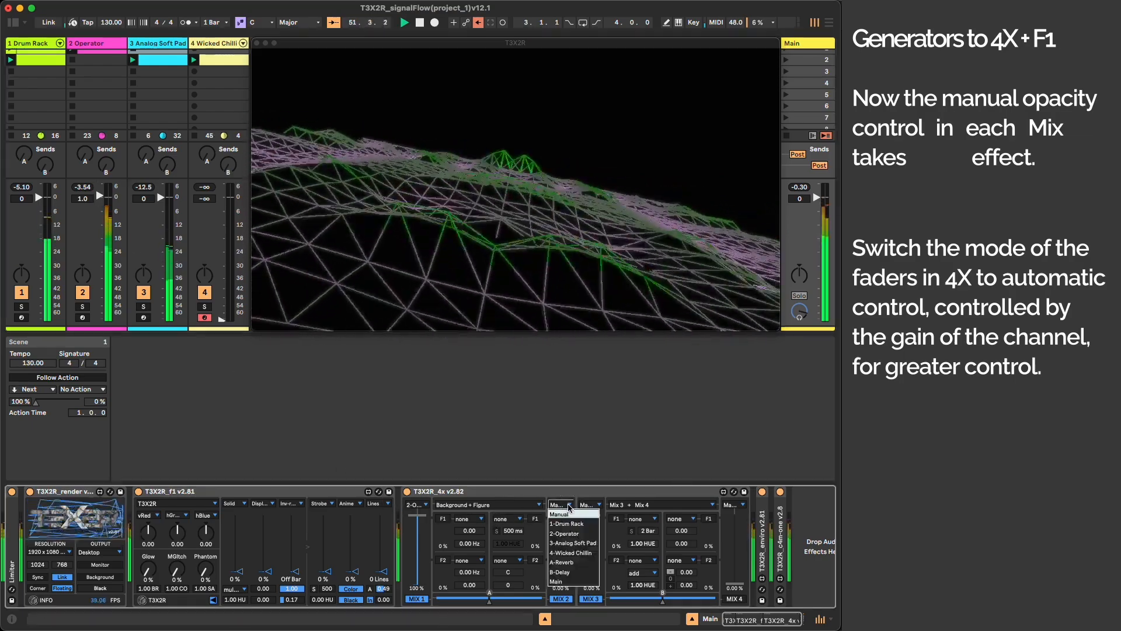
pyautogui.click(560, 581)
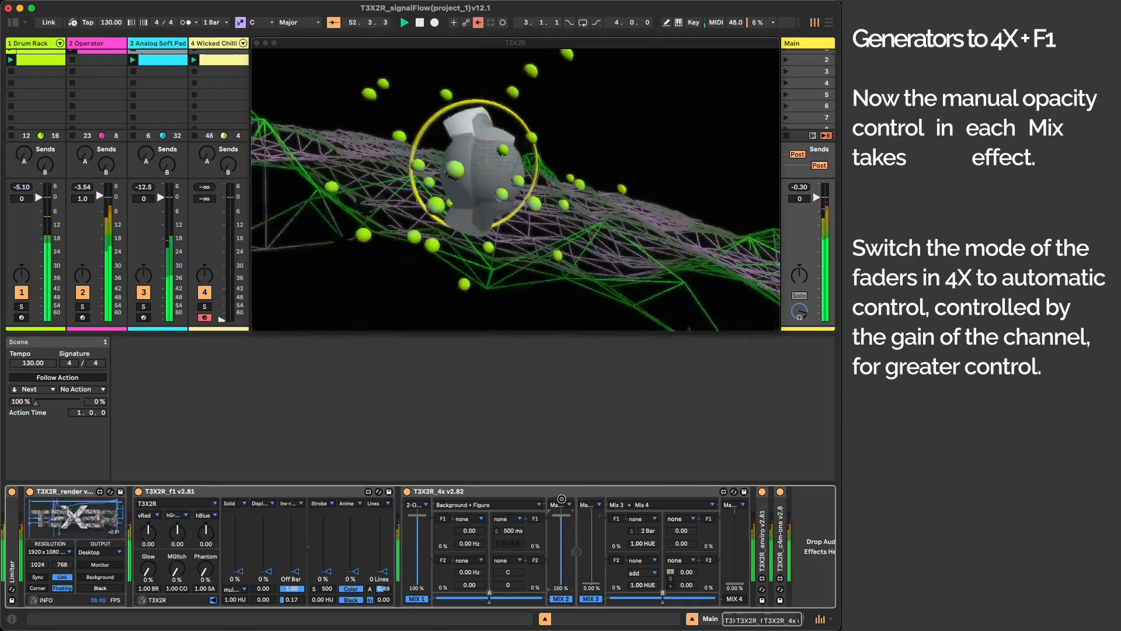
pyautogui.click(565, 505)
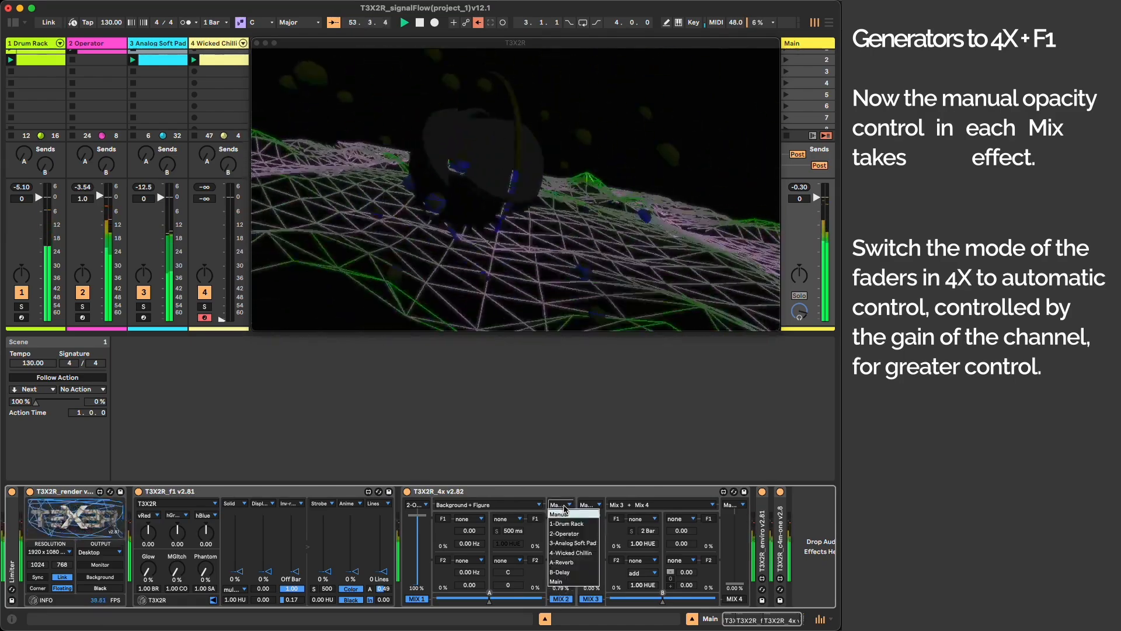
pyautogui.click(564, 524)
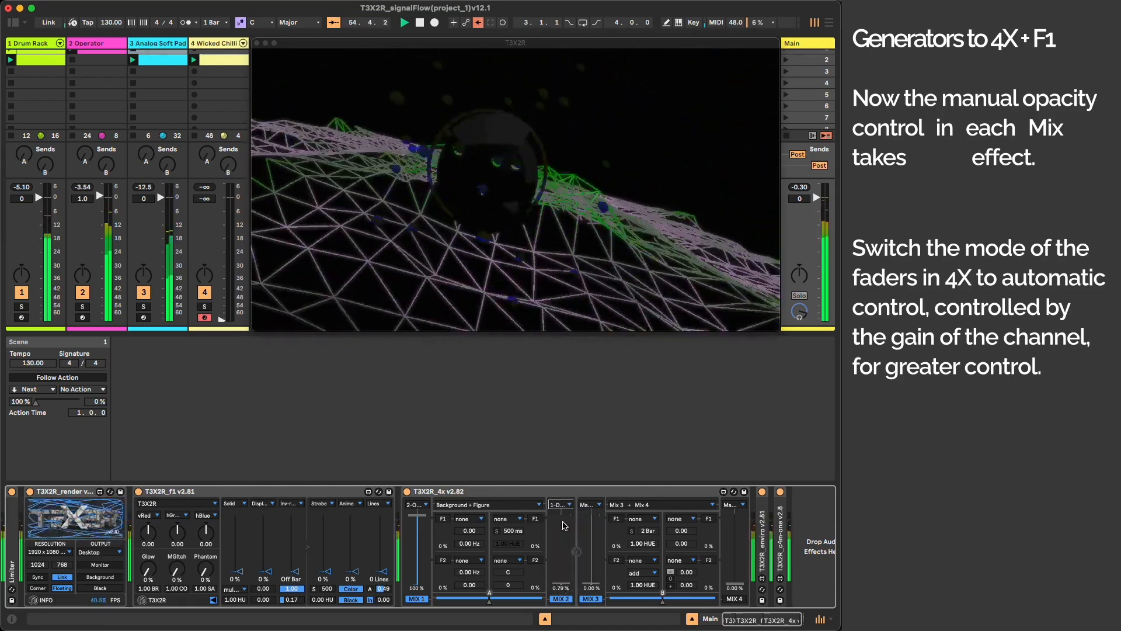
pyautogui.moveTo(559, 584); pyautogui.dragTo(560, 568)
pyautogui.moveTo(560, 580); pyautogui.dragTo(565, 544)
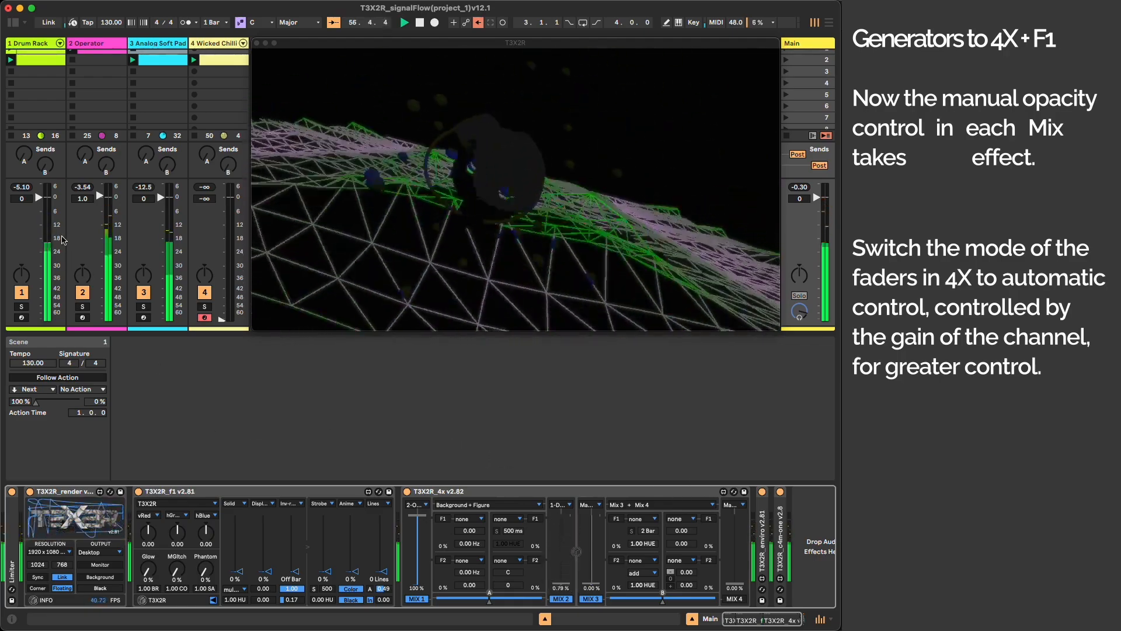
pyautogui.moveTo(39, 198)
pyautogui.mouseDown()
pyautogui.moveTo(39, 320)
pyautogui.moveTo(40, 198)
pyautogui.mouseUp()
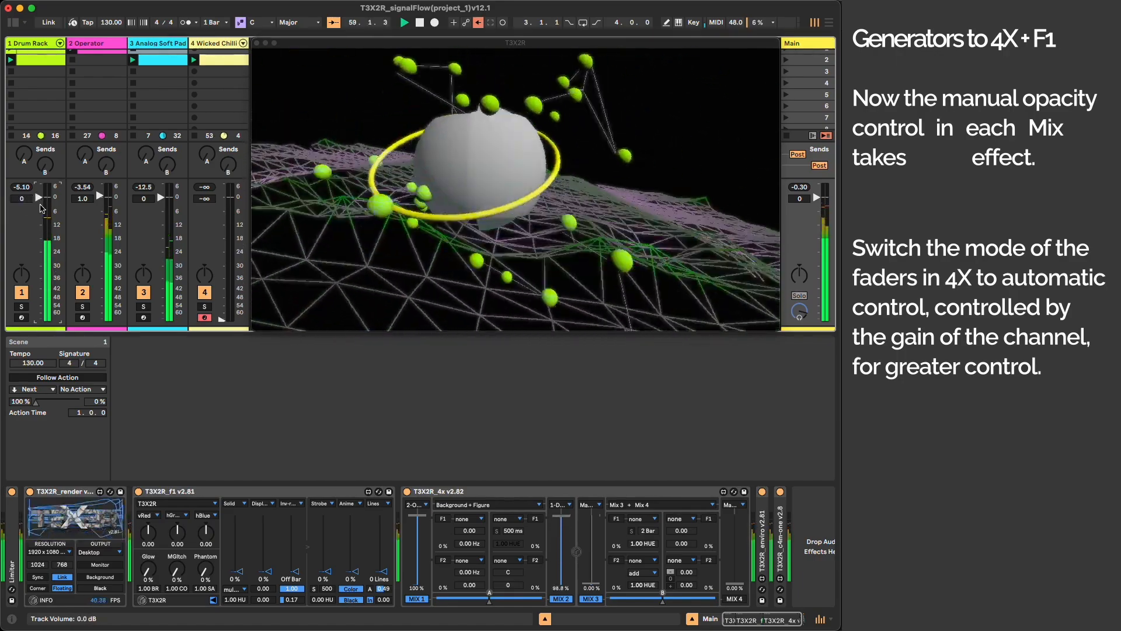
# Link the 4X device's Mix 3 fader to the 3-Analog Soft Pad track and set that track's volume to 0 dB
pyautogui.click(591, 505)
pyautogui.click(594, 544)
pyautogui.moveTo(160, 198)
pyautogui.mouseDown()
pyautogui.moveTo(160, 210)
pyautogui.moveTo(160, 198)
pyautogui.mouseUp()
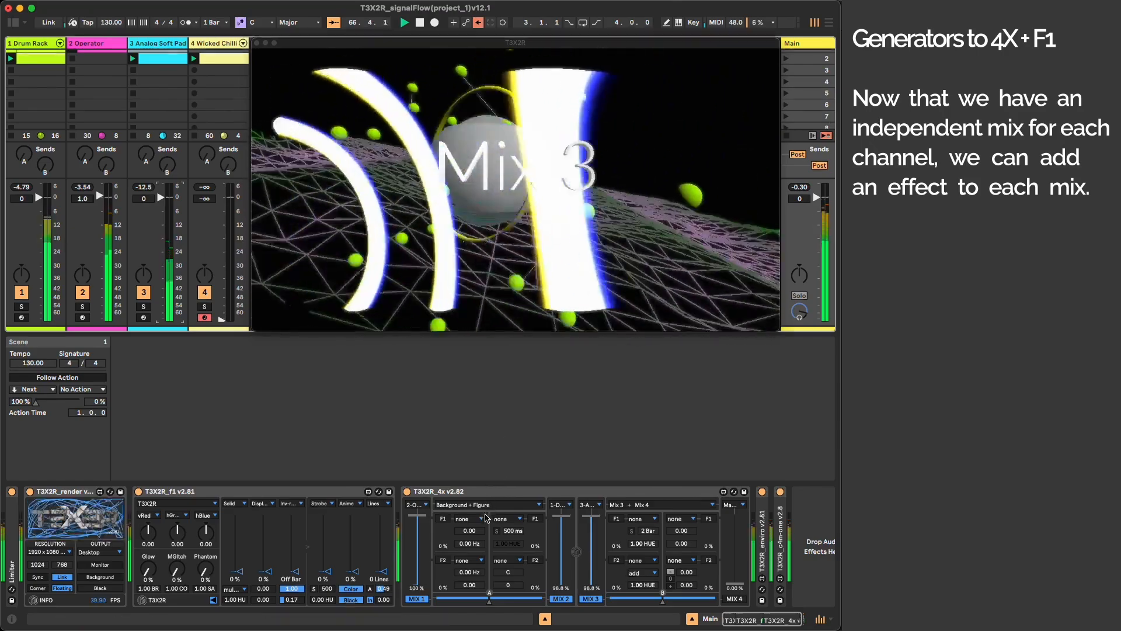
# Apply the H-rgb effect to Mix 1 with its red channel shifted, and lower the Drum Rack and Analog Soft Pad tracks to -∞ dB
pyautogui.click(471, 520)
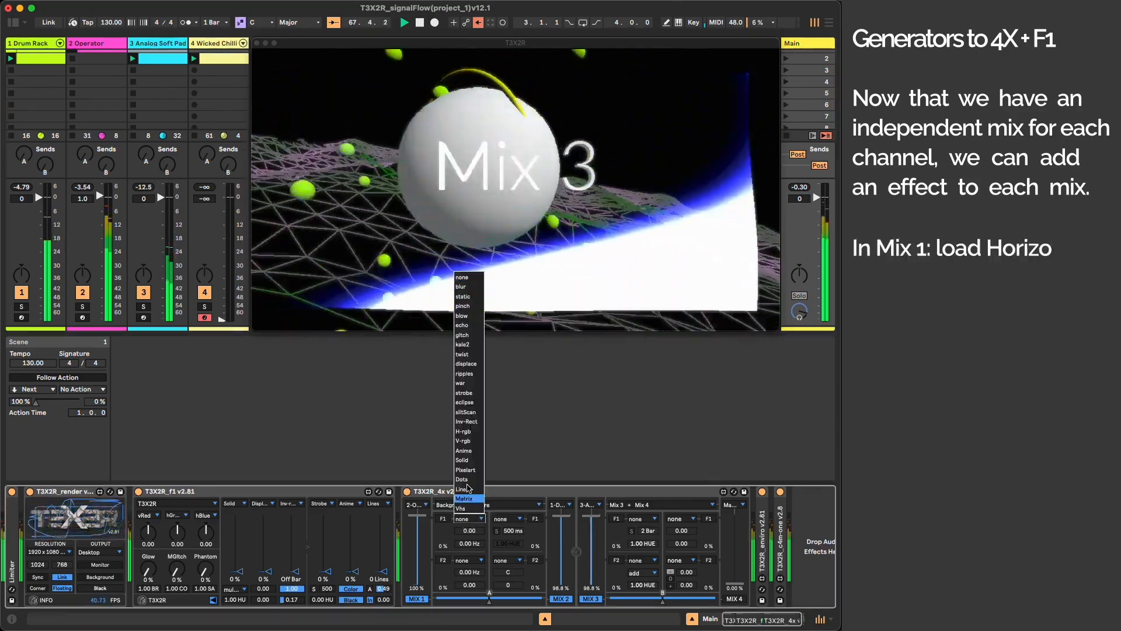
pyautogui.click(465, 432)
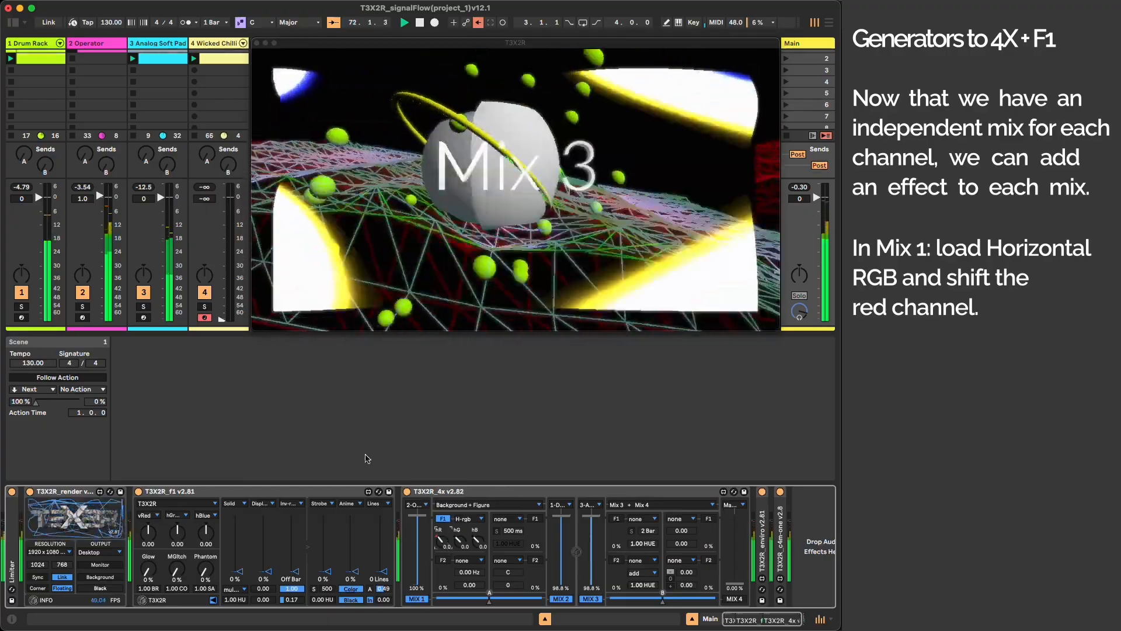
pyautogui.moveTo(47, 212); pyautogui.dragTo(39, 320)
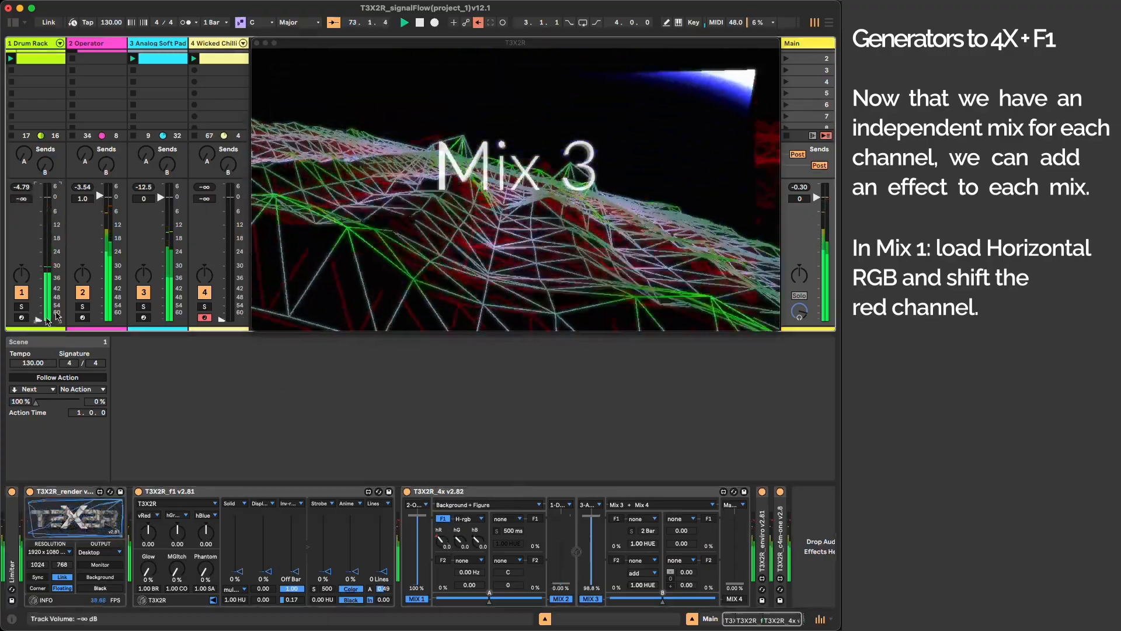
pyautogui.click(161, 199)
pyautogui.moveTo(161, 199); pyautogui.dragTo(160, 320)
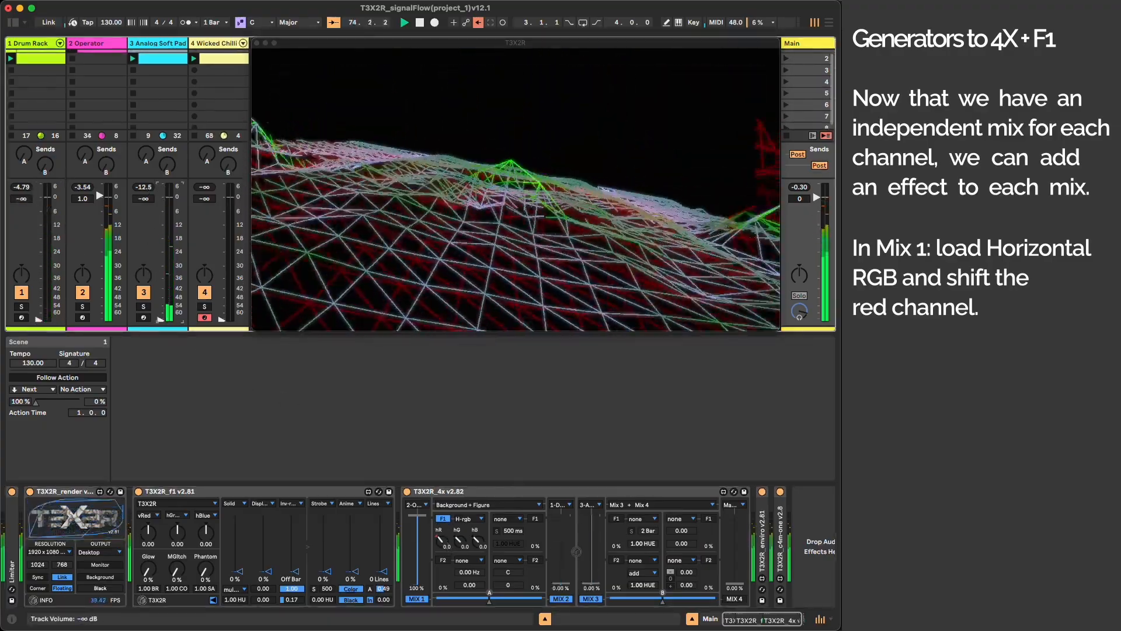
pyautogui.moveTo(444, 542)
pyautogui.mouseDown()
pyautogui.moveTo(445, 521)
pyautogui.moveTo(439, 542)
pyautogui.mouseUp()
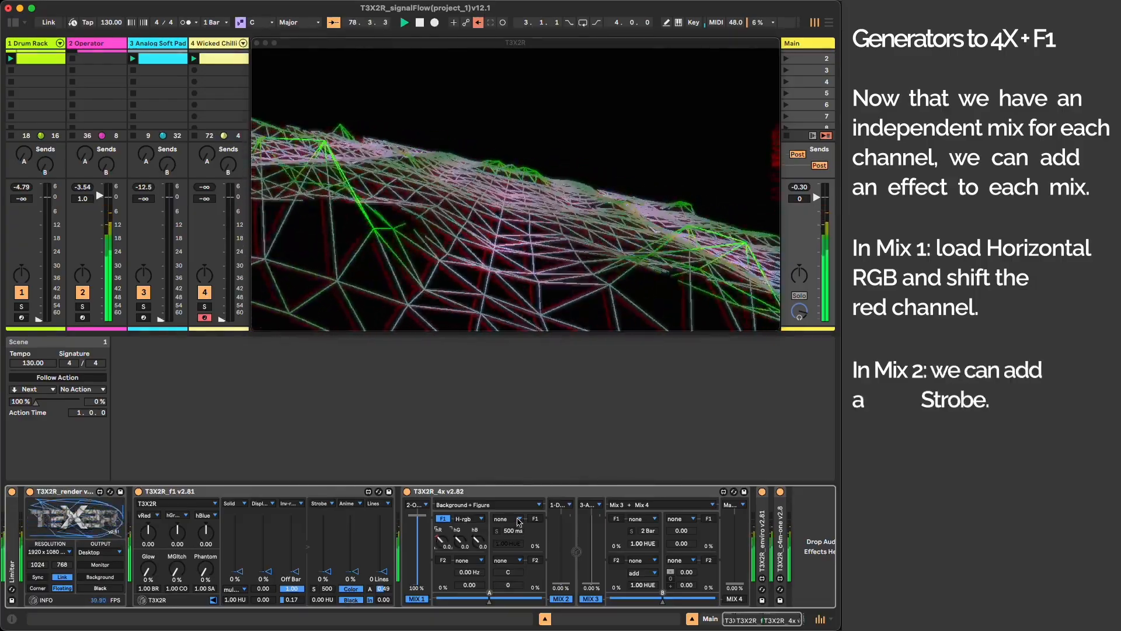
# Enable the strobe effect on Mix 2 at 100 % and raise the Drum Rack track's volume to 0.4 dB
pyautogui.click(519, 520)
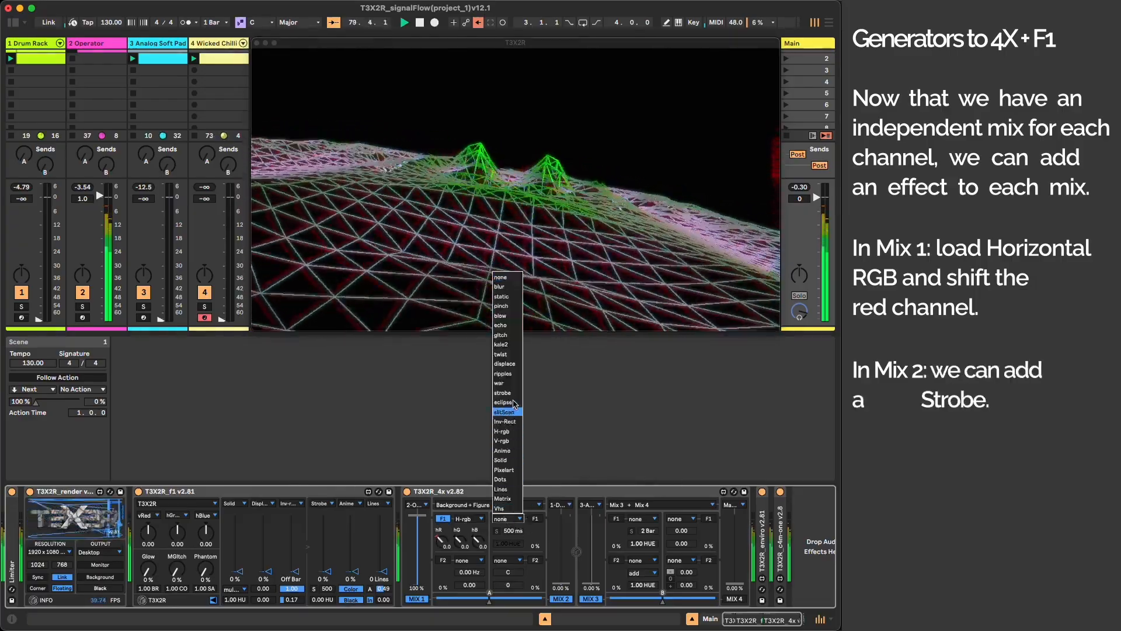
pyautogui.click(514, 394)
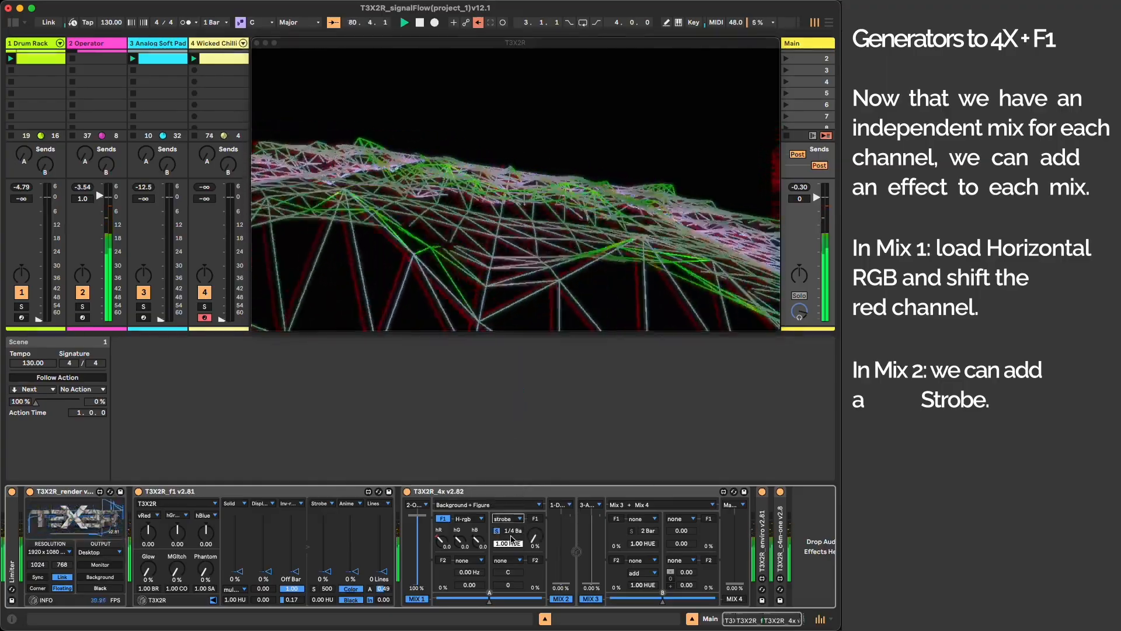
pyautogui.click(535, 519)
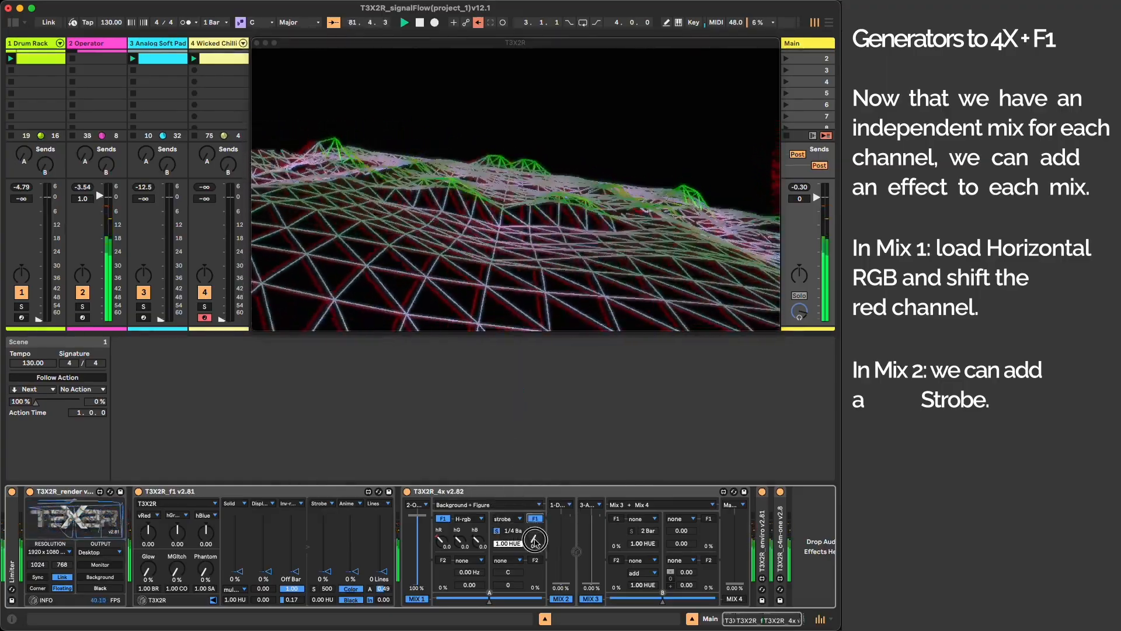
pyautogui.moveTo(538, 479); pyautogui.dragTo(538, 461)
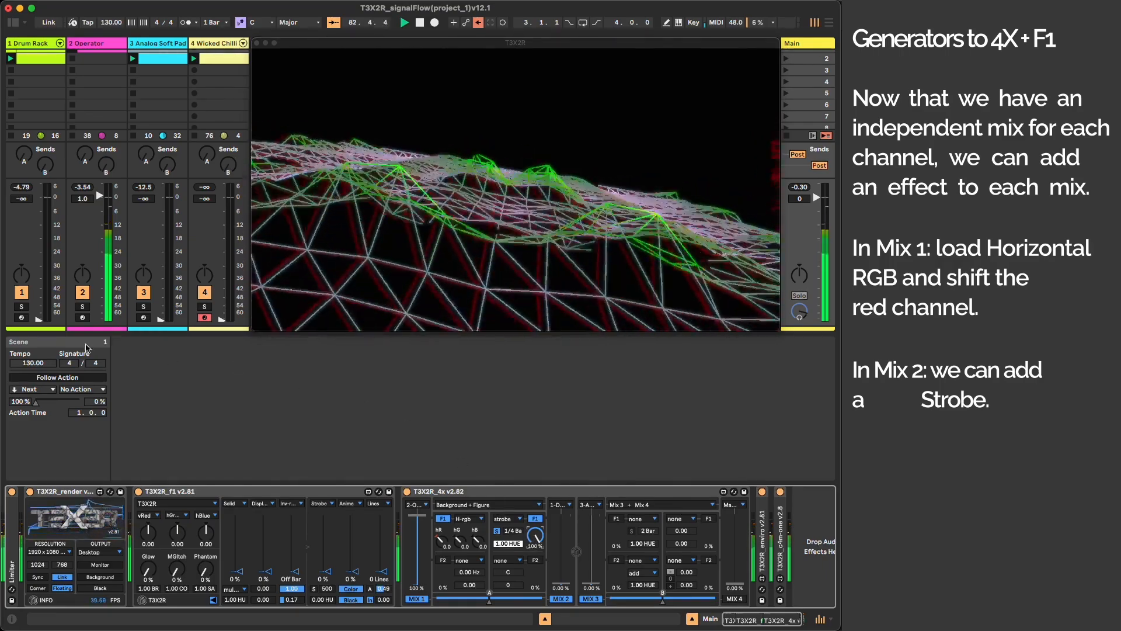
pyautogui.moveTo(45, 320); pyautogui.dragTo(39, 196)
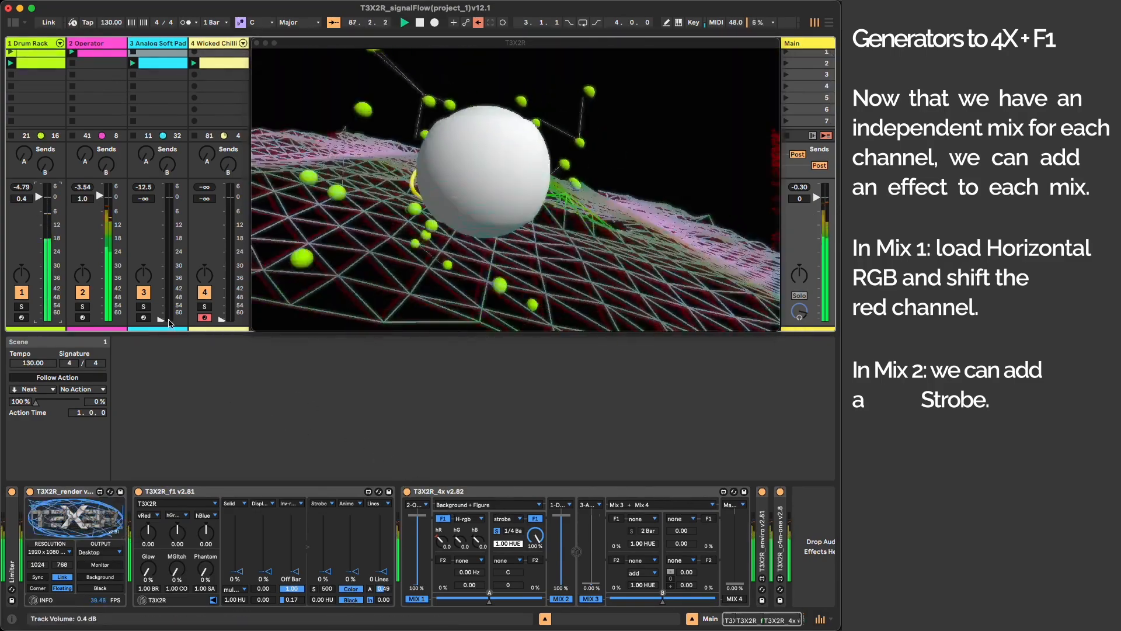
pyautogui.moveTo(40, 203)
pyautogui.mouseDown()
pyautogui.moveTo(37, 320)
pyautogui.moveTo(38, 196)
pyautogui.mouseUp()
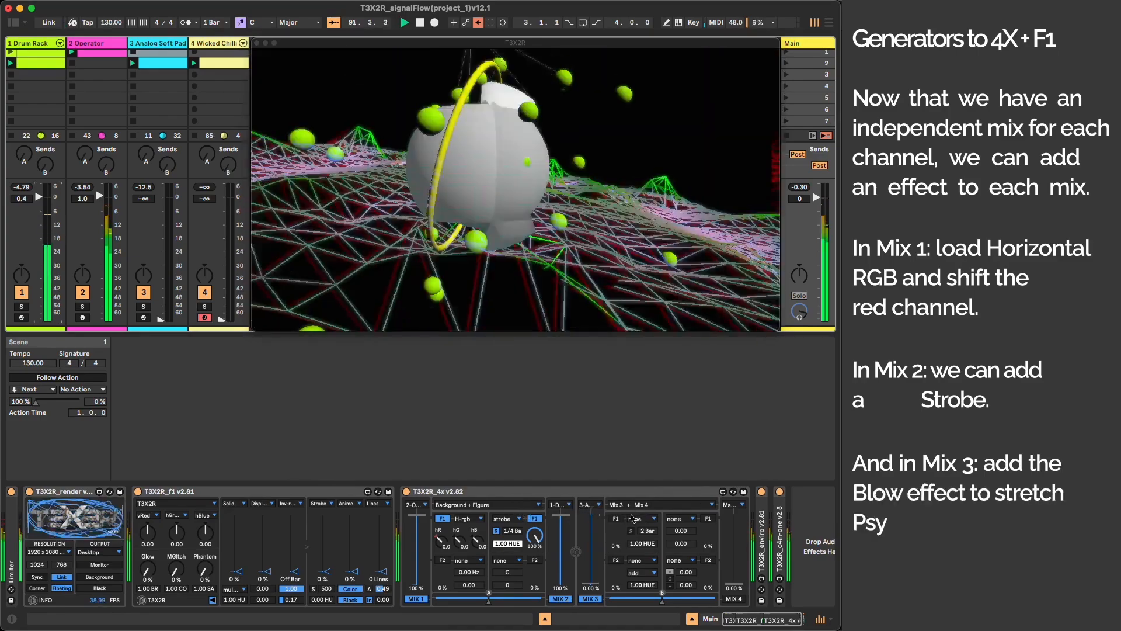
# Load the blow effect in Mix 3's first effect slot, enable it and raise its amount to 54 %
pyautogui.click(637, 520)
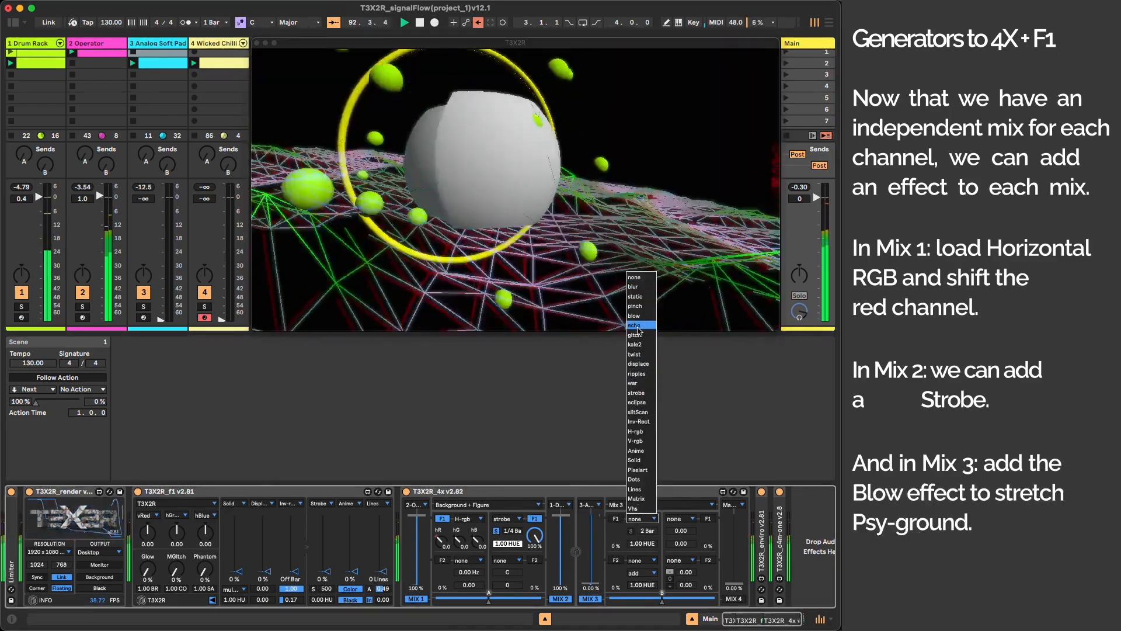
pyautogui.click(640, 320)
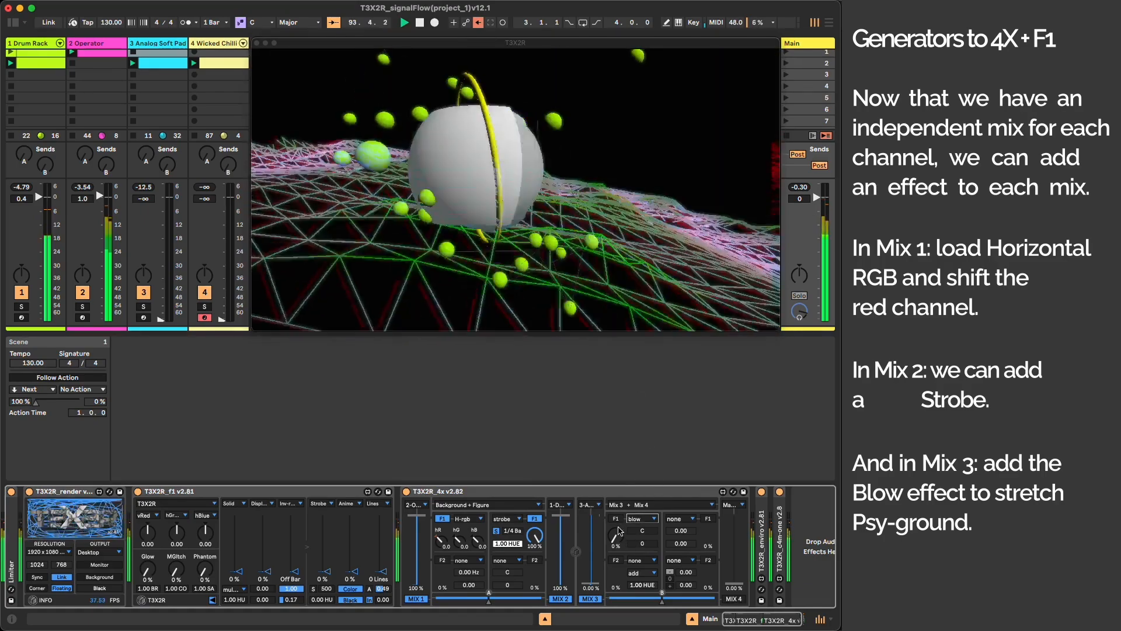
pyautogui.click(617, 520)
pyautogui.moveTo(615, 537); pyautogui.dragTo(617, 505)
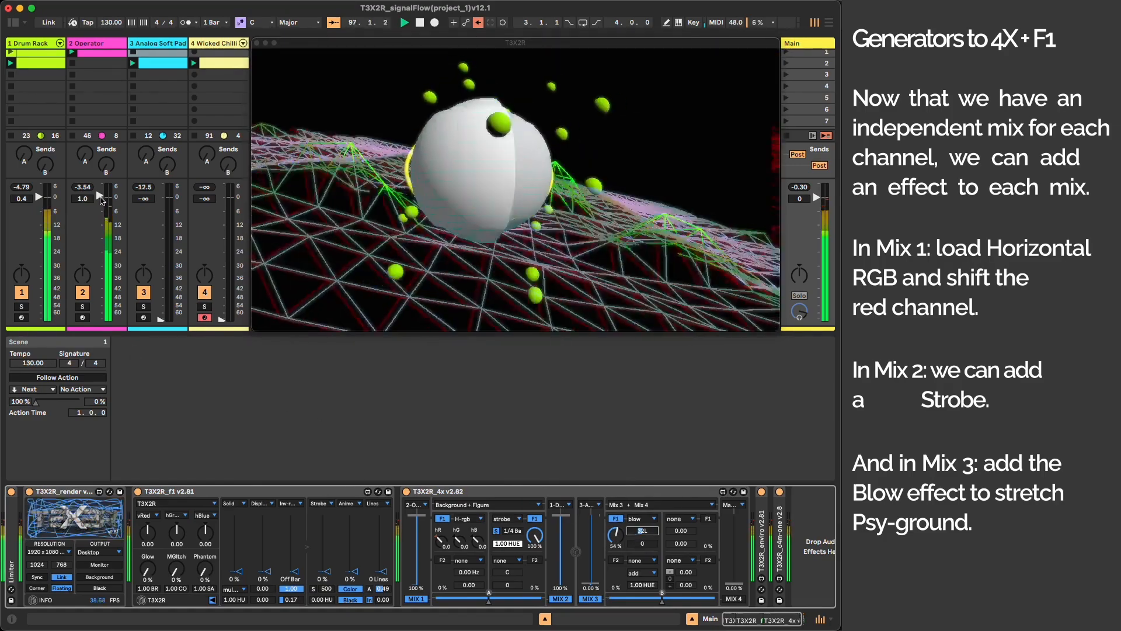
# Isolate the Analog Soft Pad track at 0.6 dB with the other tracks at -∞ dB, and raise Mix 3's blow amount to 100 %
pyautogui.moveTo(41, 220); pyautogui.dragTo(41, 327)
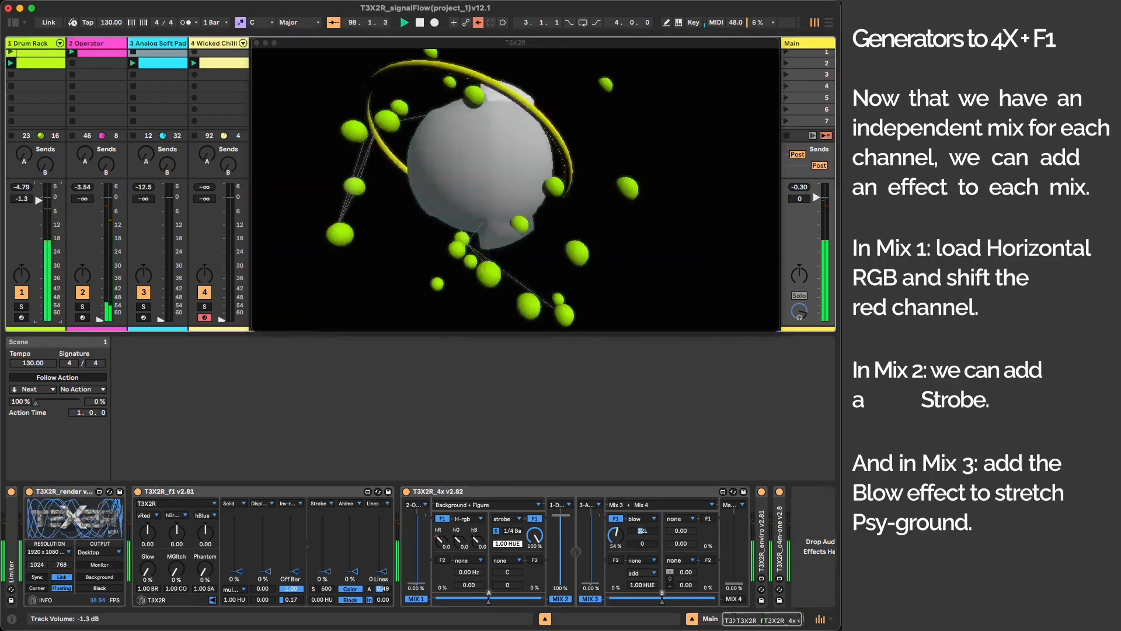
pyautogui.moveTo(165, 322); pyautogui.dragTo(162, 196)
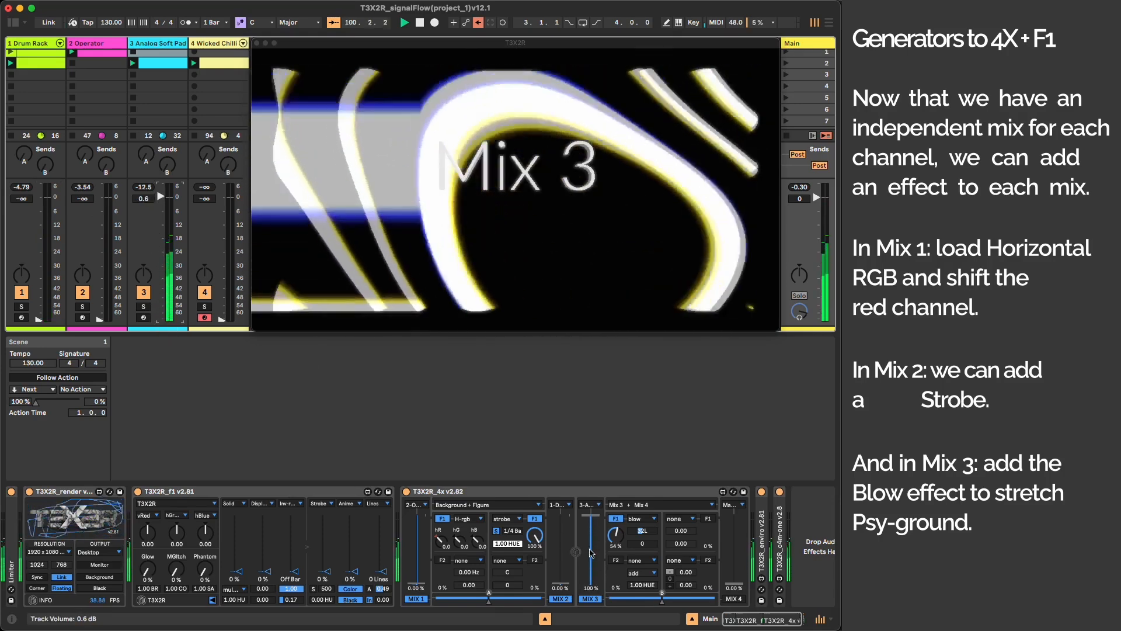
pyautogui.click(637, 532)
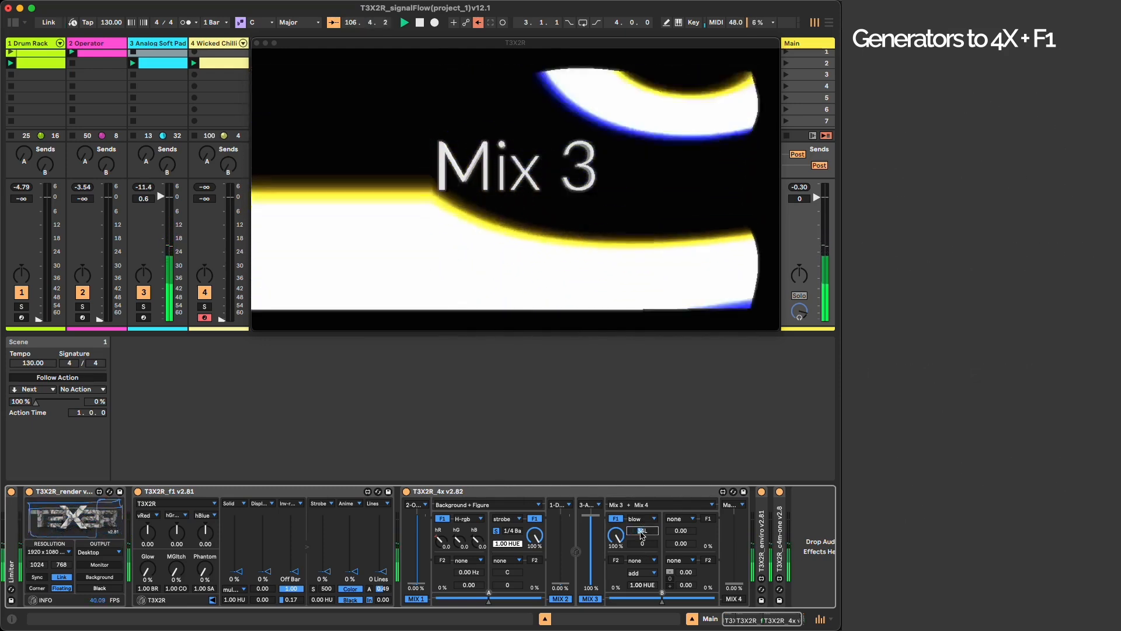
# Raise the Operator track's volume to 0.6 dB and the Drum Rack track's volume to -1.6 dB
pyautogui.moveTo(100, 319); pyautogui.dragTo(101, 206)
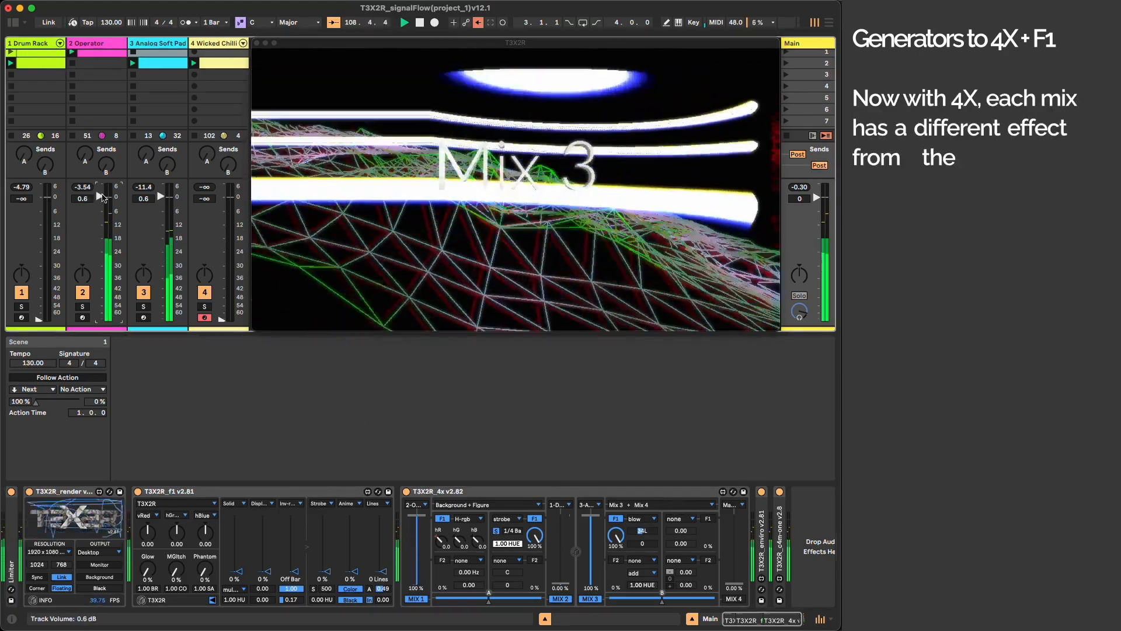
pyautogui.scroll(-1, 114, 277)
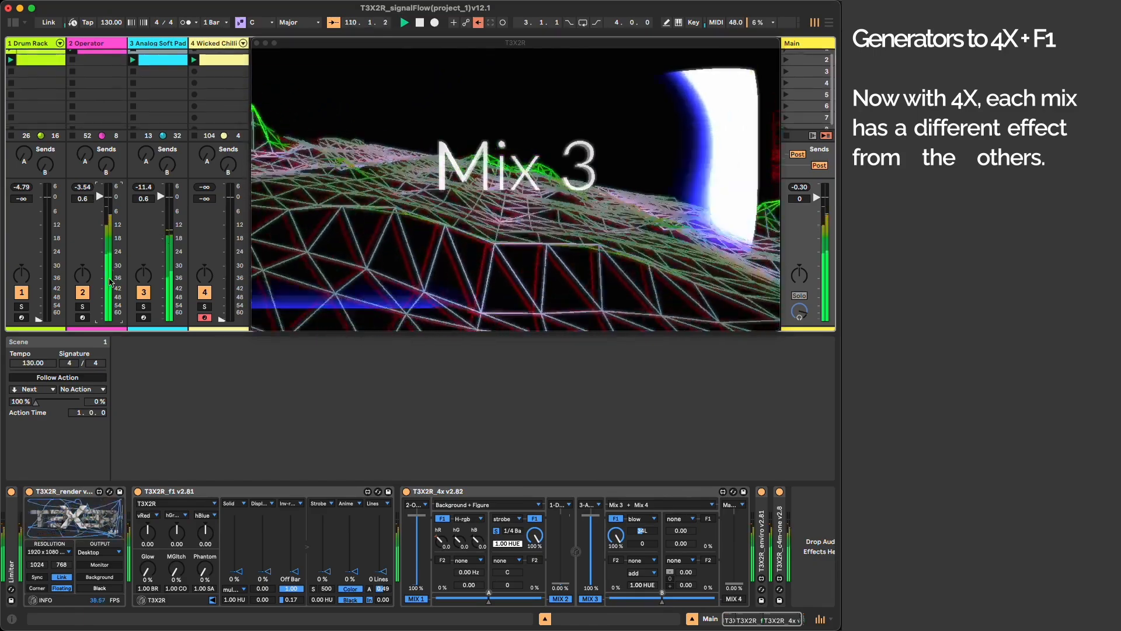
pyautogui.moveTo(45, 313); pyautogui.dragTo(40, 199)
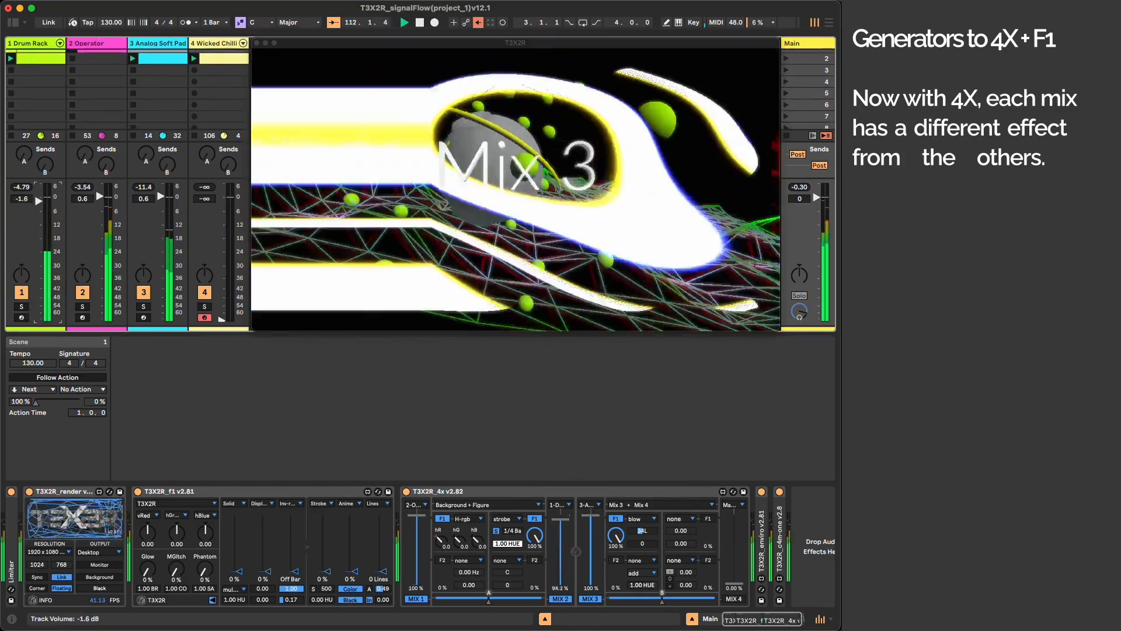
# Try different hues on Mix 2's strobe effect and set its hue to 0.00
pyautogui.moveTo(516, 543); pyautogui.dragTo(515, 624)
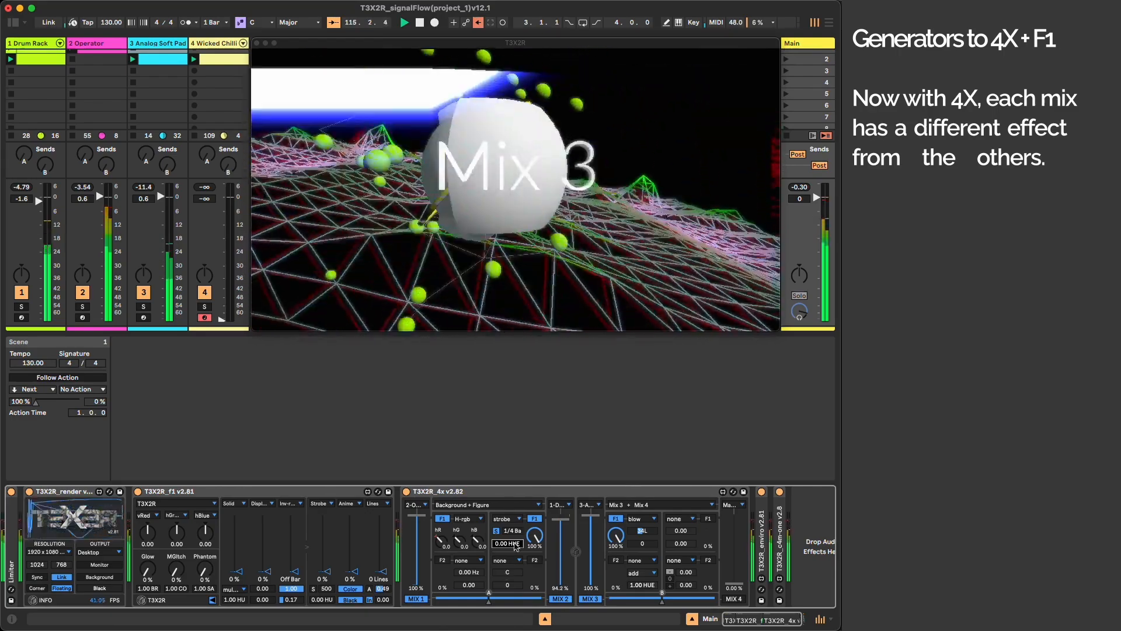
pyautogui.moveTo(515, 543); pyautogui.dragTo(514, 542)
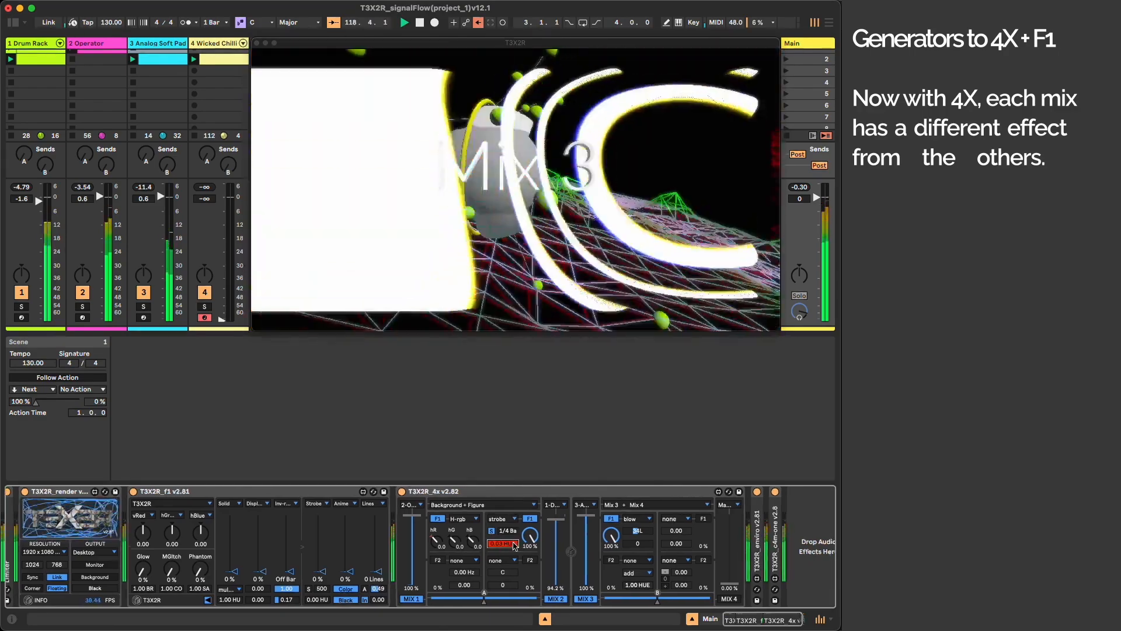
pyautogui.moveTo(513, 534)
pyautogui.mouseDown()
pyautogui.moveTo(515, 510)
pyautogui.moveTo(513, 544)
pyautogui.mouseUp()
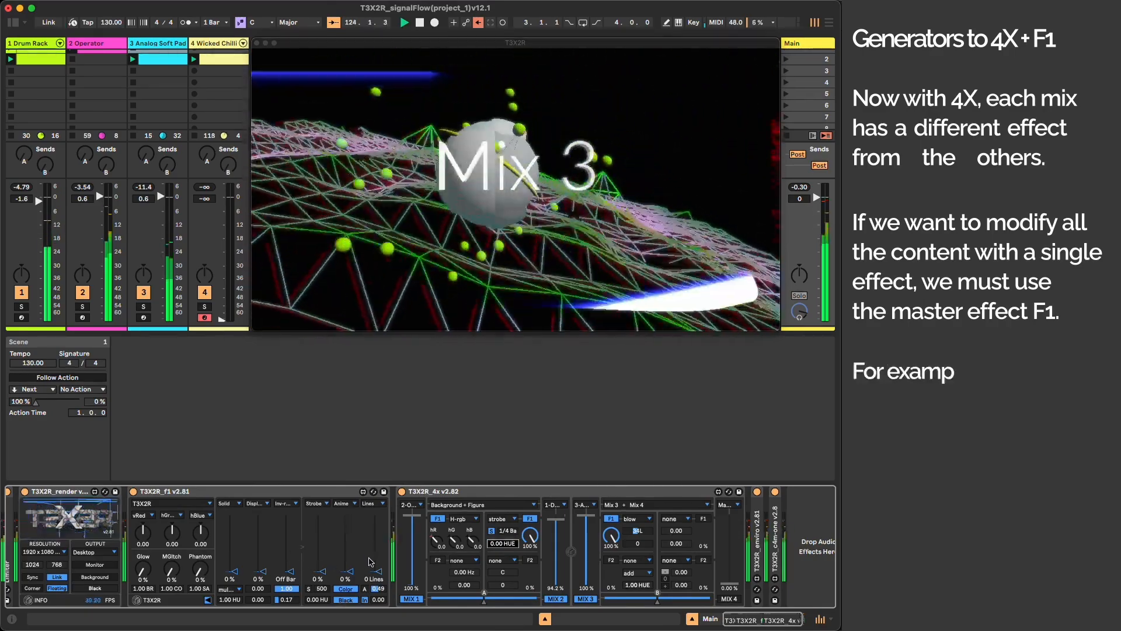
# Raise the F1 master effects to 3 Lines and the inverted rectangle effect to 1/4 Bar
pyautogui.moveTo(381, 571); pyautogui.dragTo(381, 535)
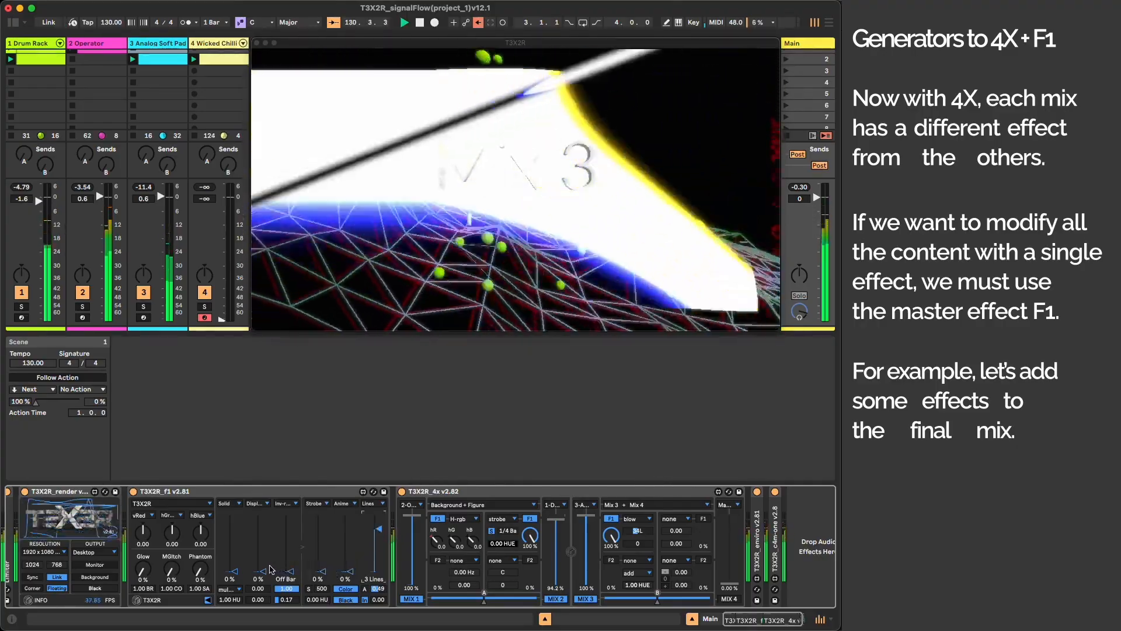
pyautogui.moveTo(289, 574); pyautogui.dragTo(292, 514)
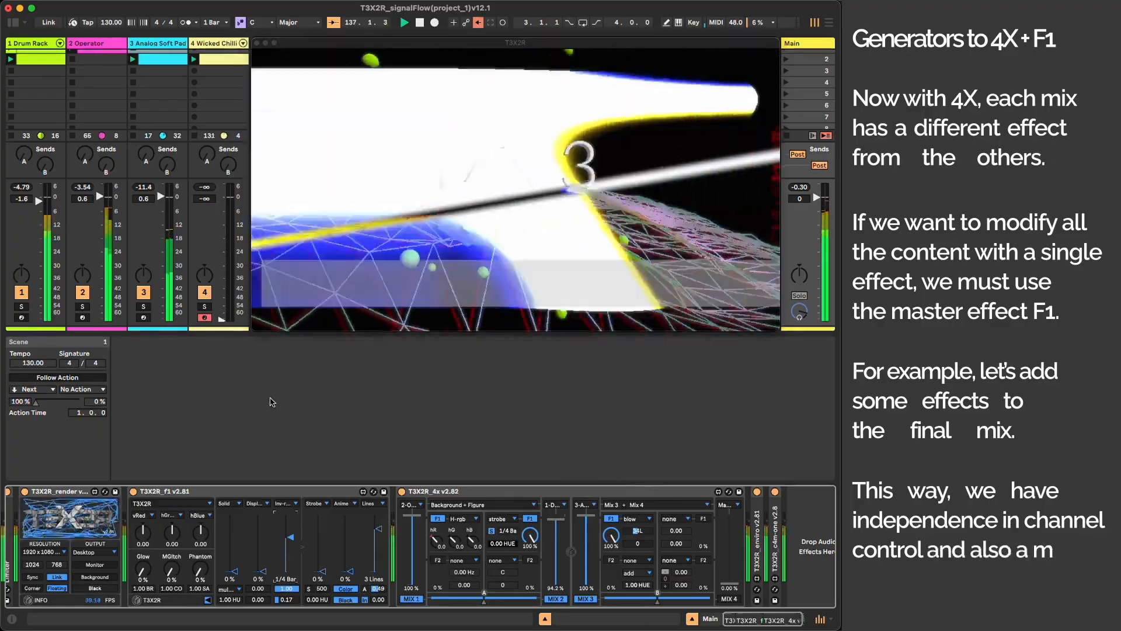
# Fade out the Analog Soft Pad, Operator and Drum Rack tracks one by one to -∞ dB
pyautogui.moveTo(161, 197); pyautogui.dragTo(161, 320)
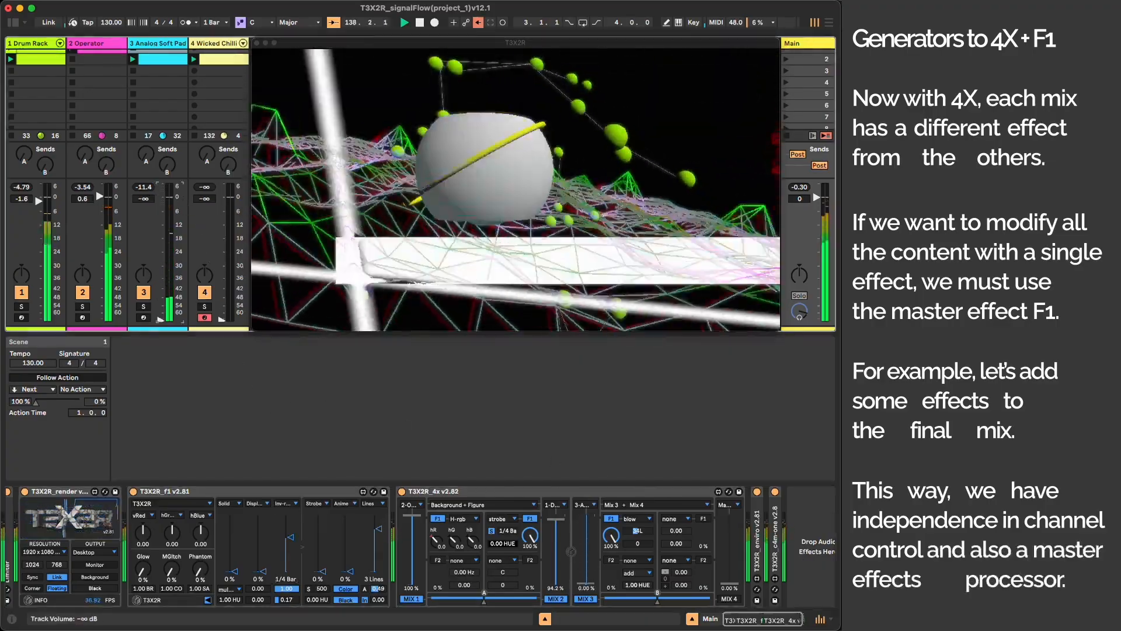
pyautogui.moveTo(100, 197); pyautogui.dragTo(100, 320)
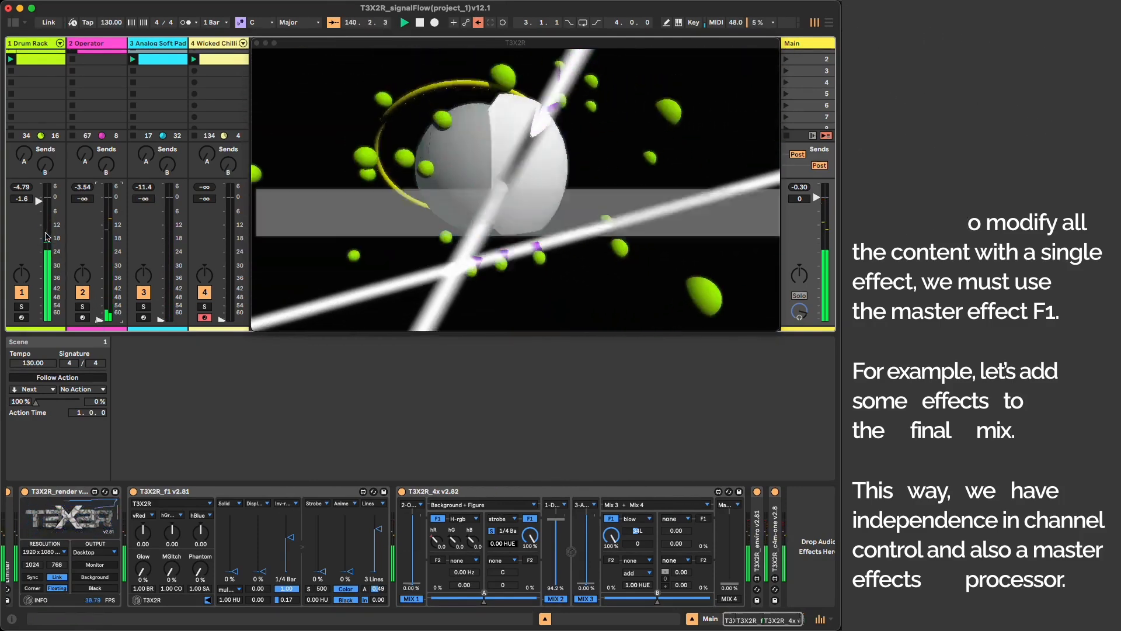
pyautogui.moveTo(39, 201); pyautogui.dragTo(38, 320)
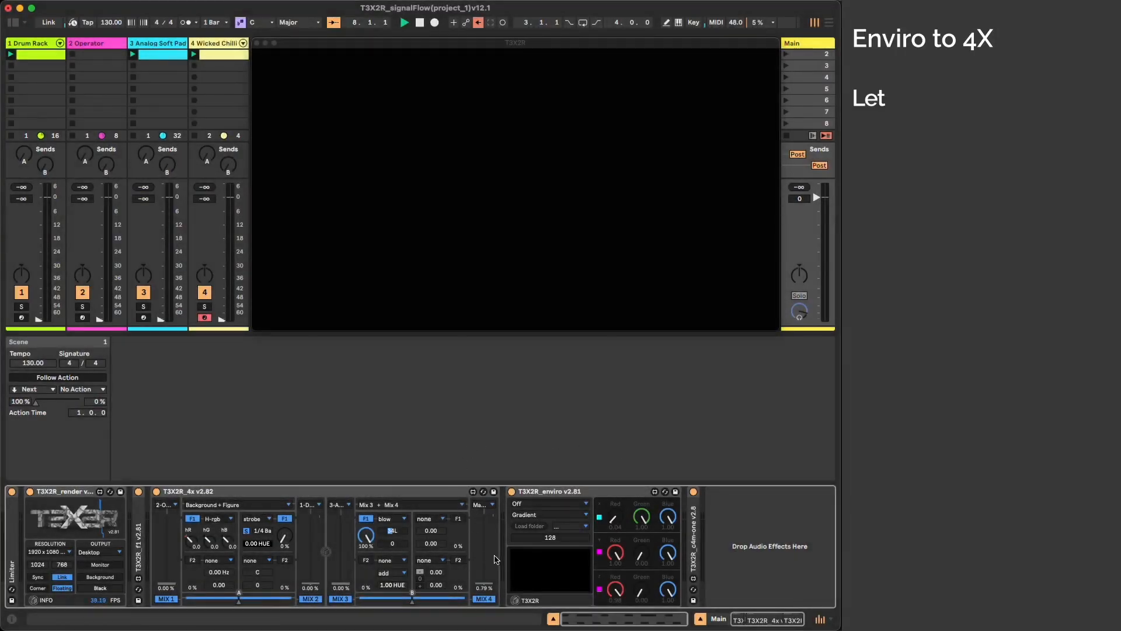
# Send Enviro to Mix 4 with the Mix 4 fader raised to 100%, and increase the green of Enviro's third gradient color
pyautogui.moveTo(488, 583); pyautogui.dragTo(501, 564)
pyautogui.click(548, 506)
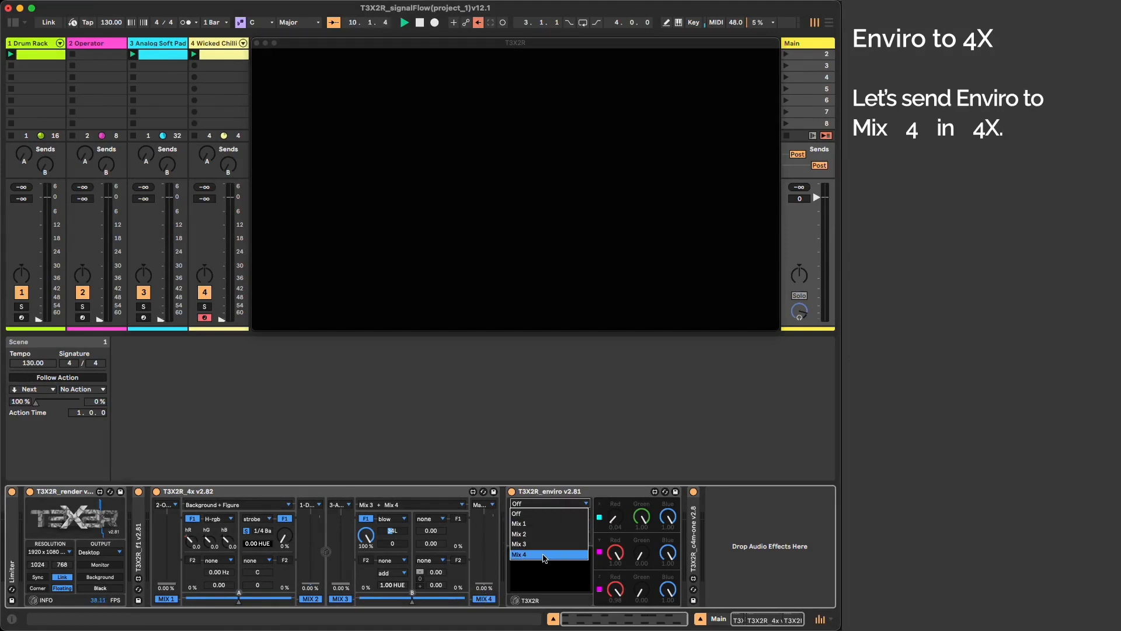
pyautogui.click(544, 555)
pyautogui.moveTo(485, 582); pyautogui.dragTo(487, 515)
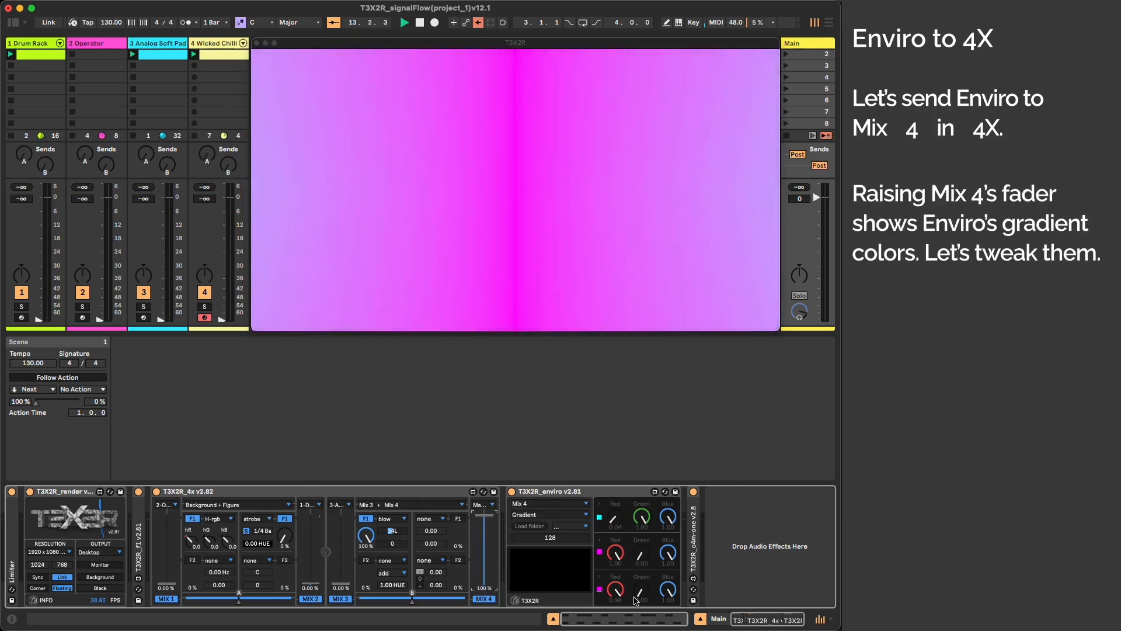
pyautogui.moveTo(641, 590); pyautogui.dragTo(641, 532)
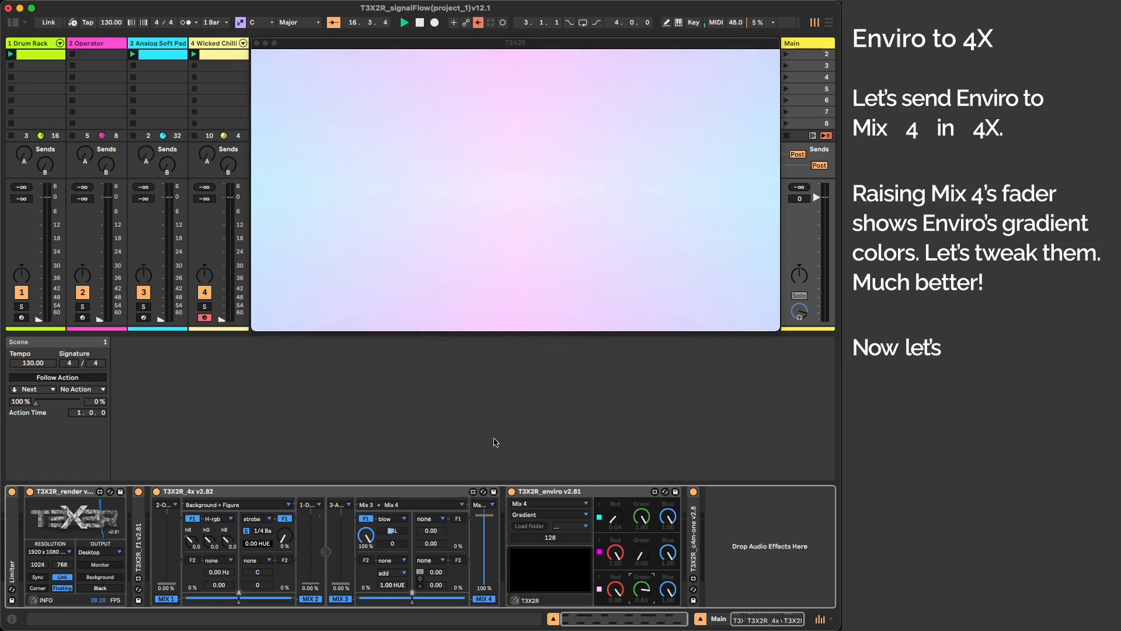
# Send the Drum Rack track's Toxic device to Mix 4 and raise the track's volume to -0.2 dB
pyautogui.click(40, 47)
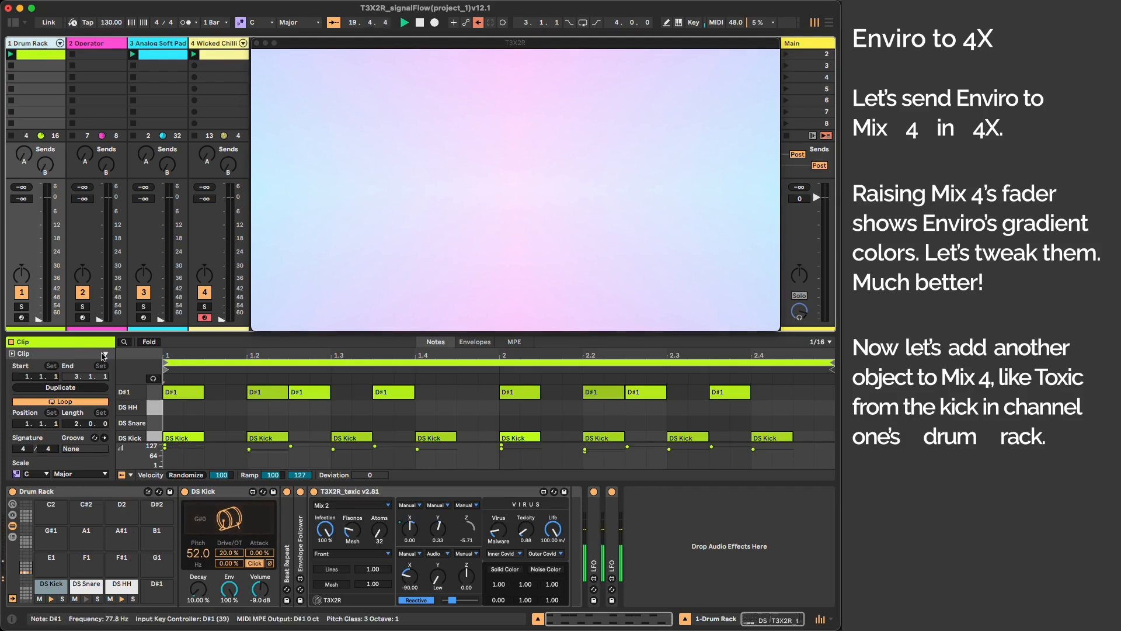
pyautogui.moveTo(38, 320)
pyautogui.mouseDown()
pyautogui.moveTo(38, 197)
pyautogui.moveTo(39, 320)
pyautogui.mouseUp()
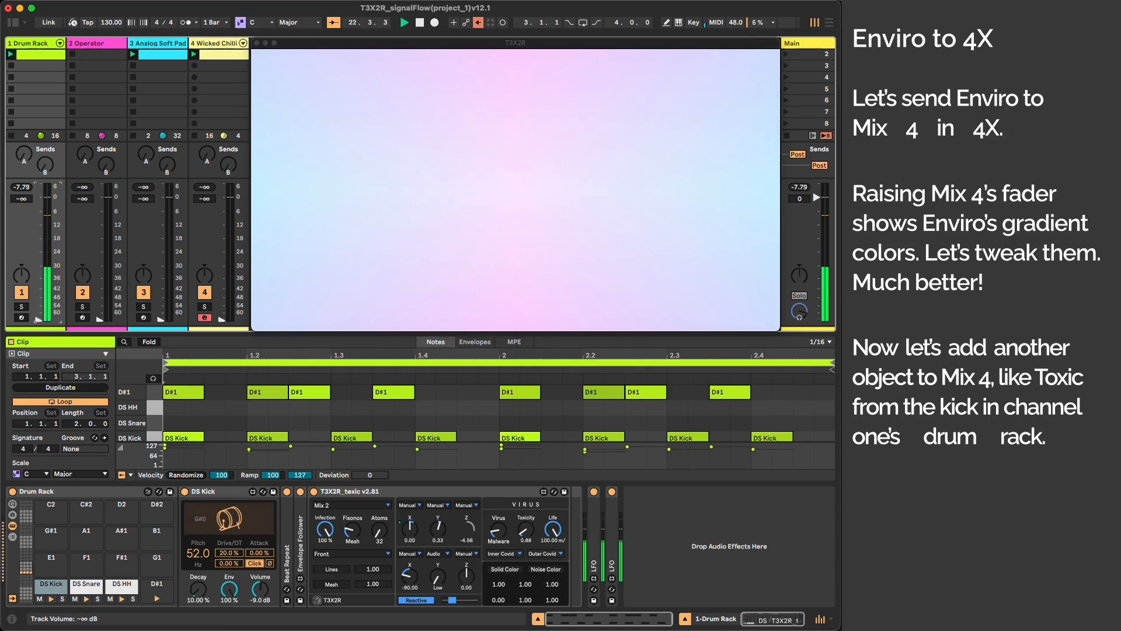
pyautogui.click(361, 506)
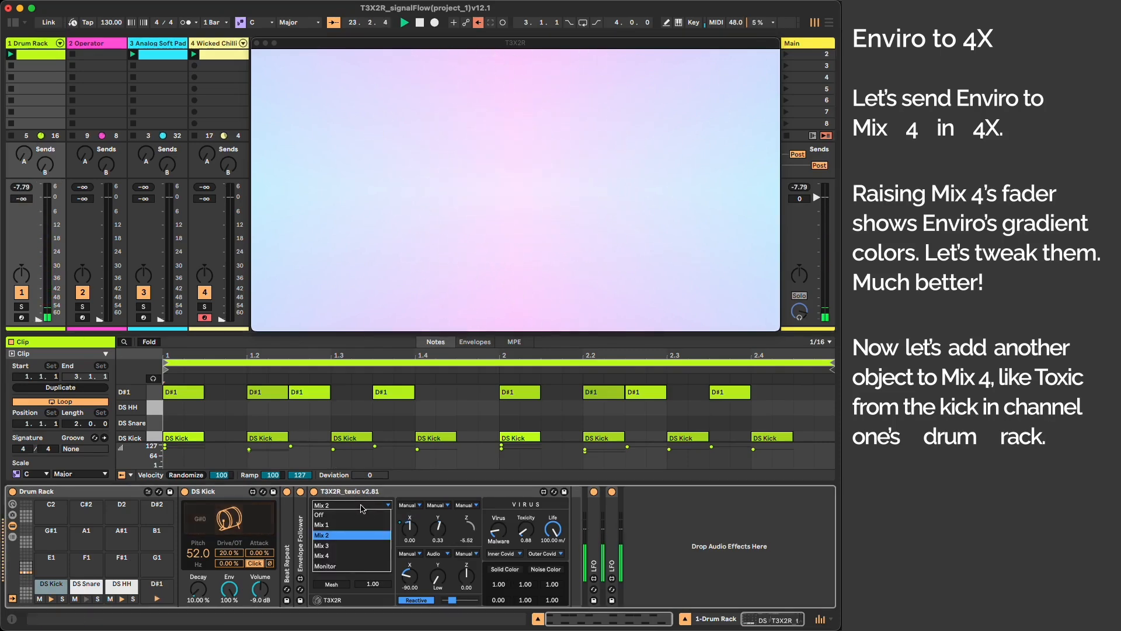
pyautogui.click(345, 556)
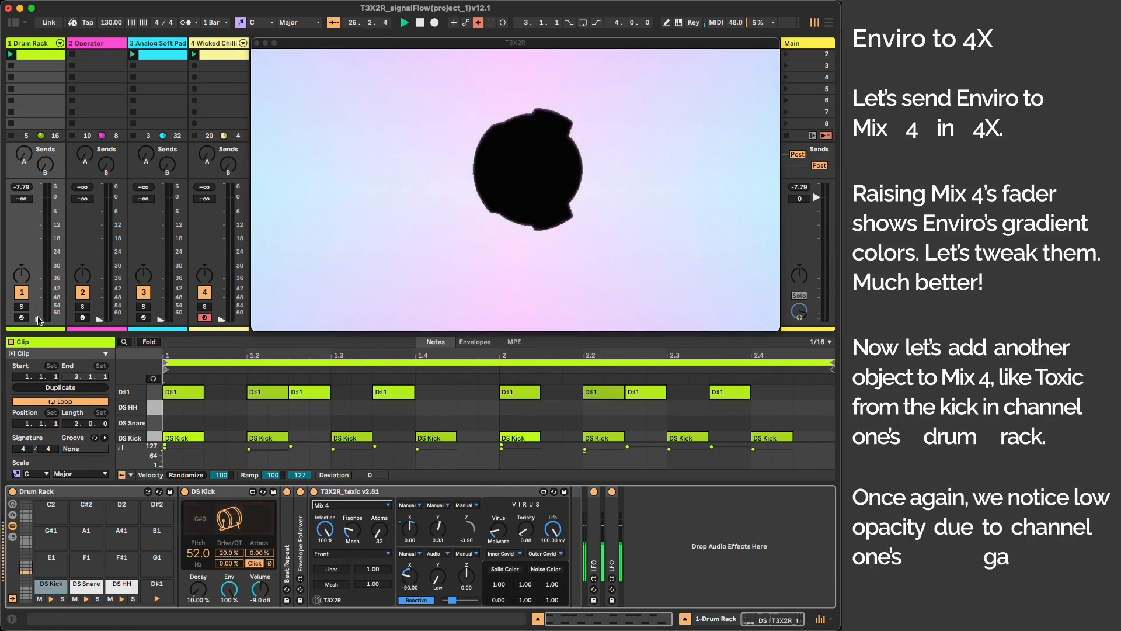
pyautogui.moveTo(38, 320); pyautogui.dragTo(38, 305)
pyautogui.moveTo(38, 262); pyautogui.dragTo(38, 196)
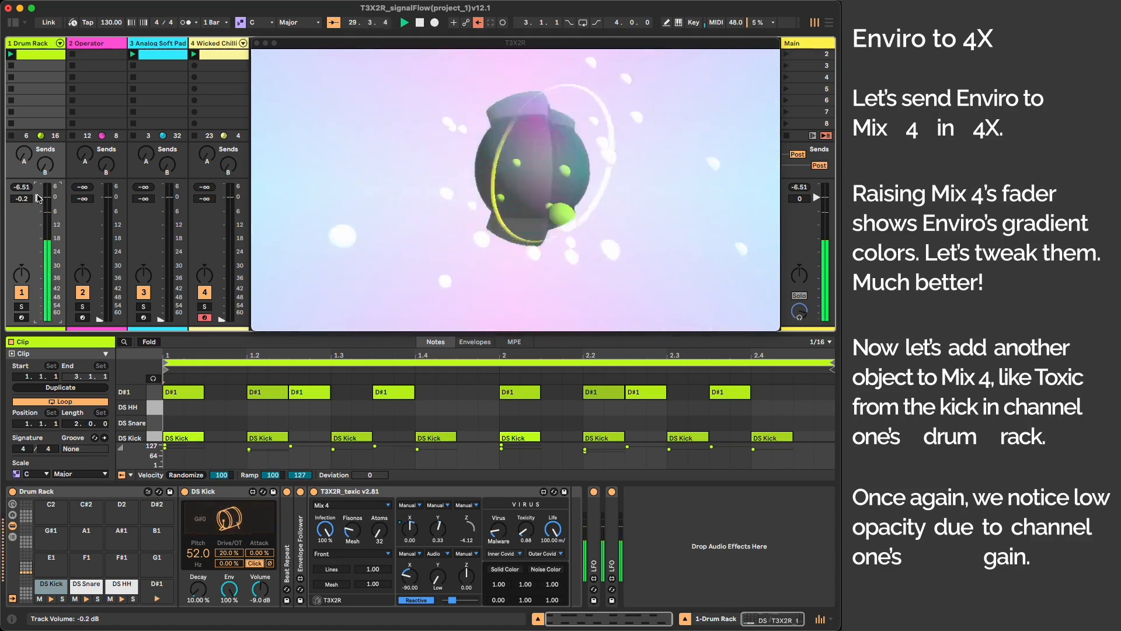
# Fade the Drum Rack track out to -∞ dB and raise the Operator track's volume to 0.6 dB
pyautogui.moveTo(38, 198); pyautogui.dragTo(38, 232)
pyautogui.moveTo(38, 307); pyautogui.dragTo(99, 264)
pyautogui.moveTo(99, 215); pyautogui.dragTo(101, 197)
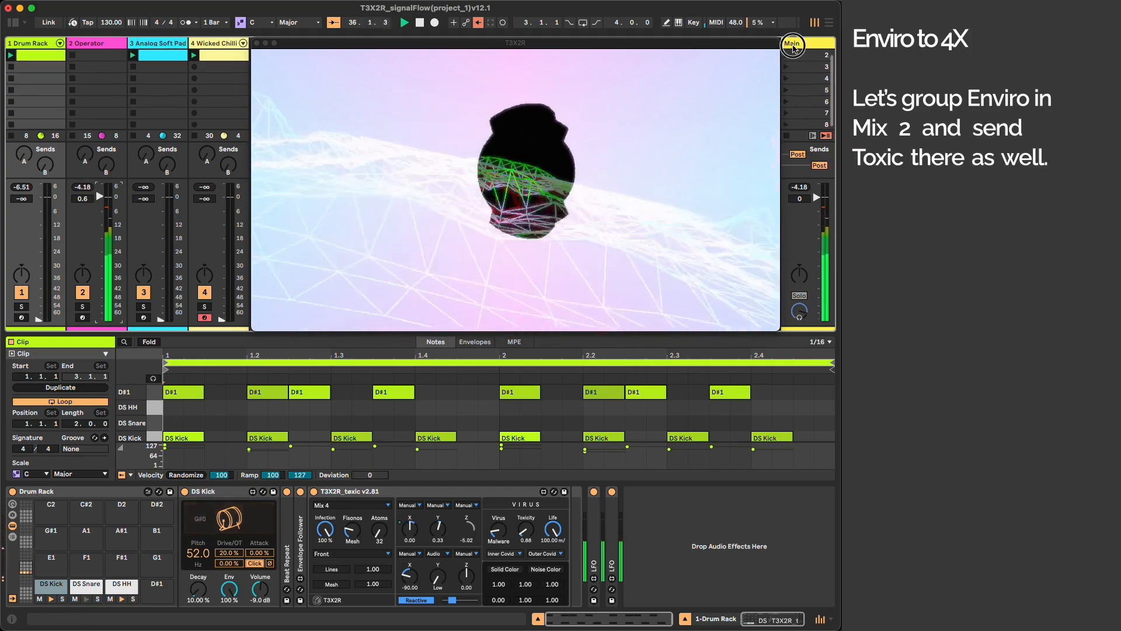
# Send Enviro on the Main track to Mix 2 and raise the Drum Rack track's volume to 0 dB
pyautogui.click(794, 44)
pyautogui.click(583, 505)
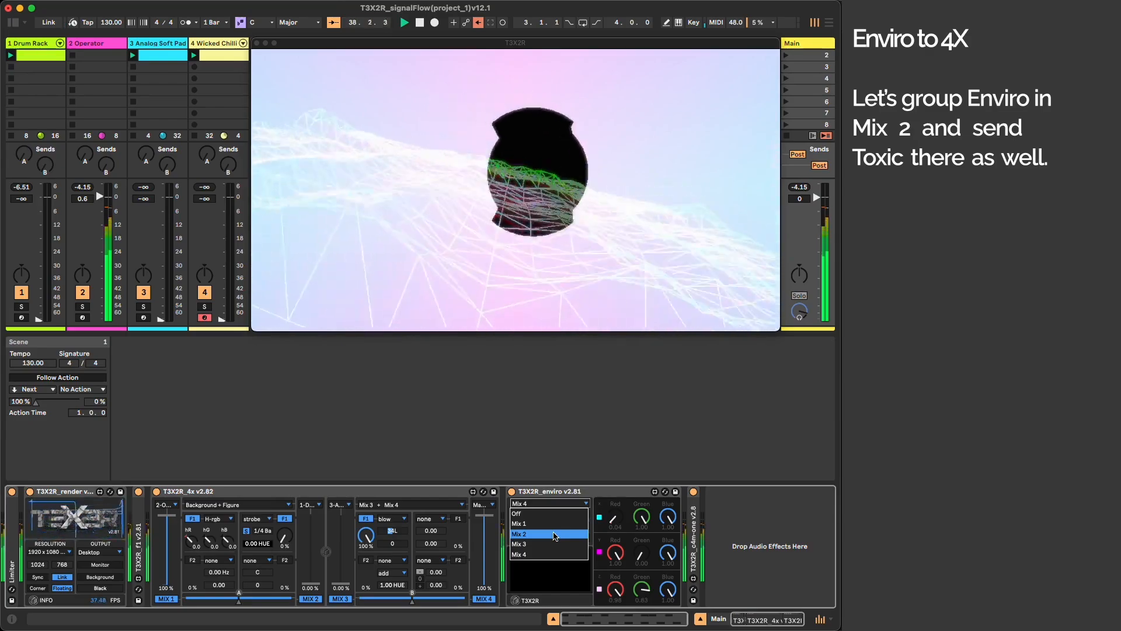
pyautogui.click(555, 534)
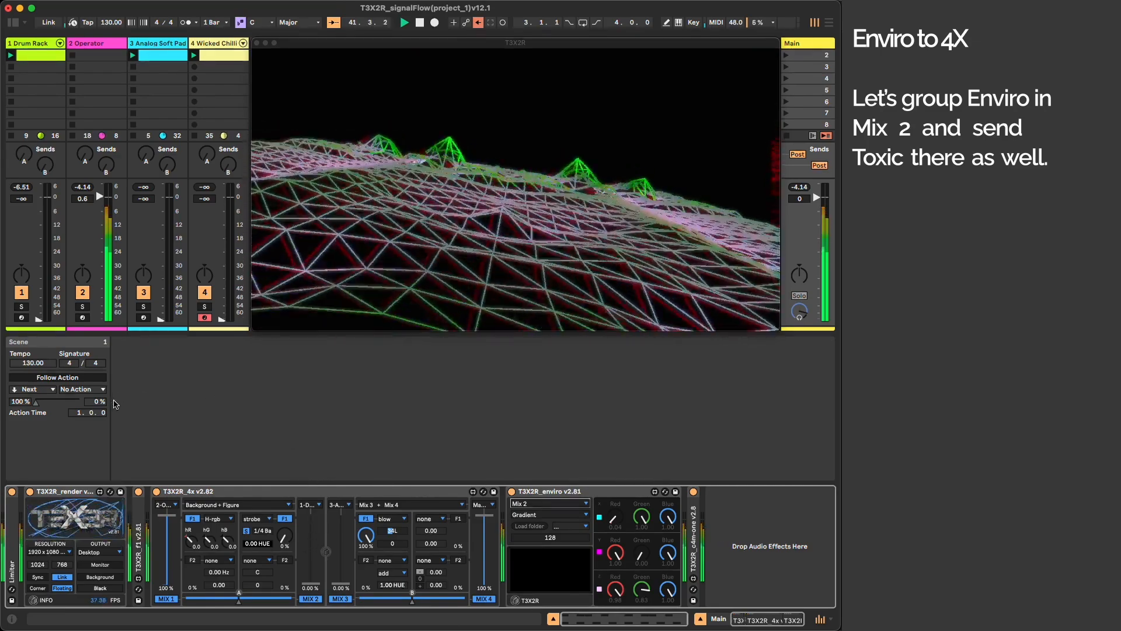
pyautogui.moveTo(38, 319); pyautogui.dragTo(38, 200)
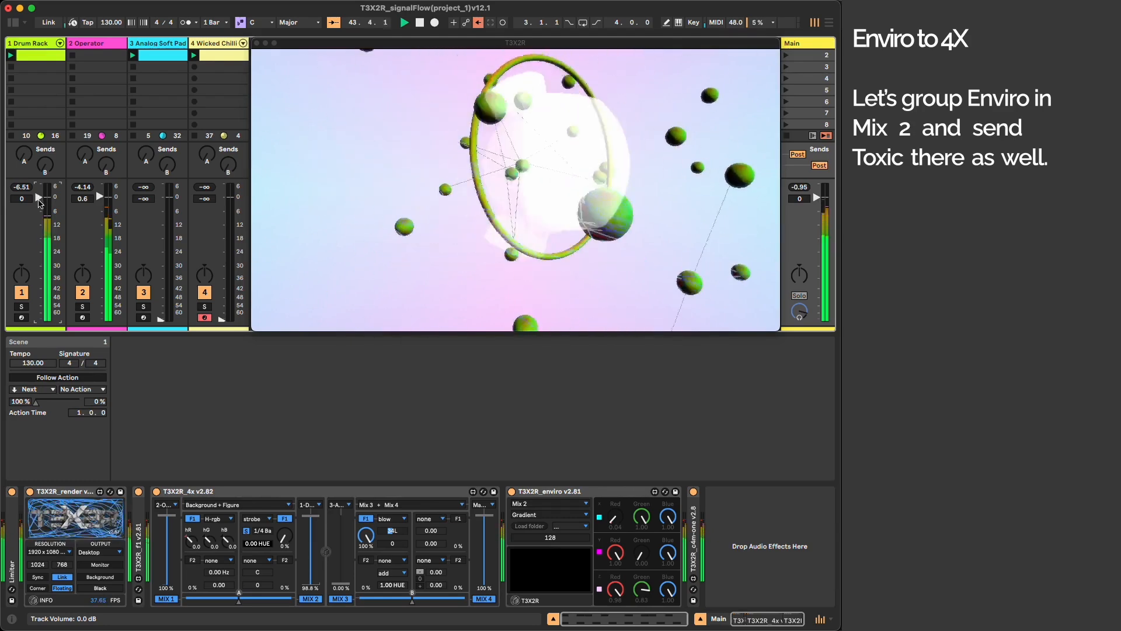
# Send the Drum Rack's Toxic device to Mix 2 and rebalance the volumes to 0.4 dB for Drum Rack and -65.0 dB for Operator
pyautogui.click(48, 46)
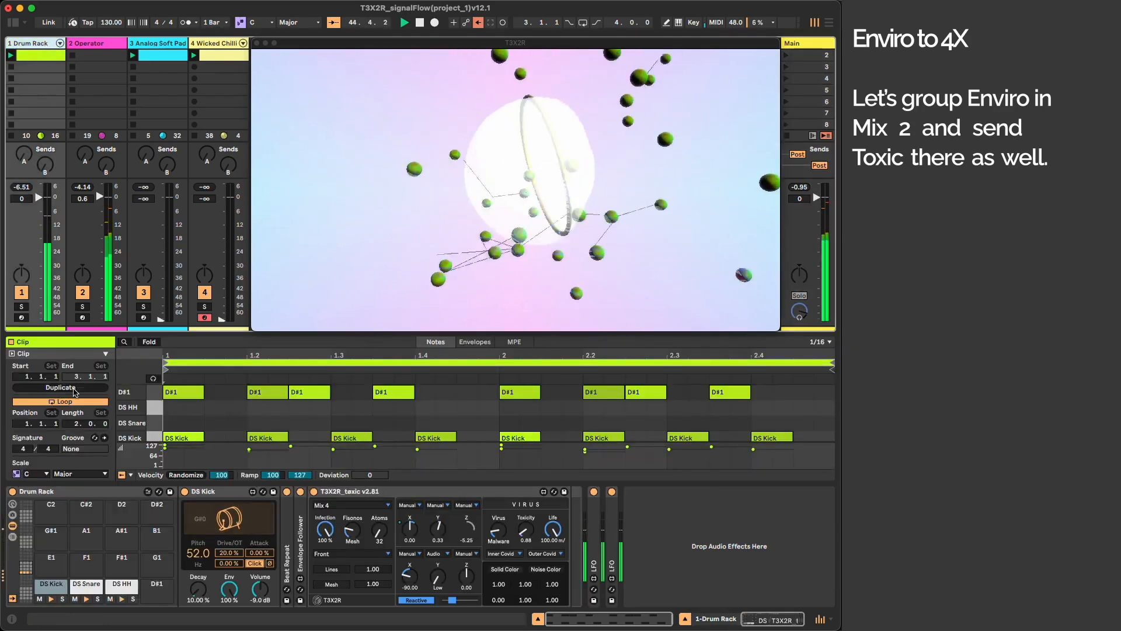
pyautogui.click(357, 505)
pyautogui.click(343, 536)
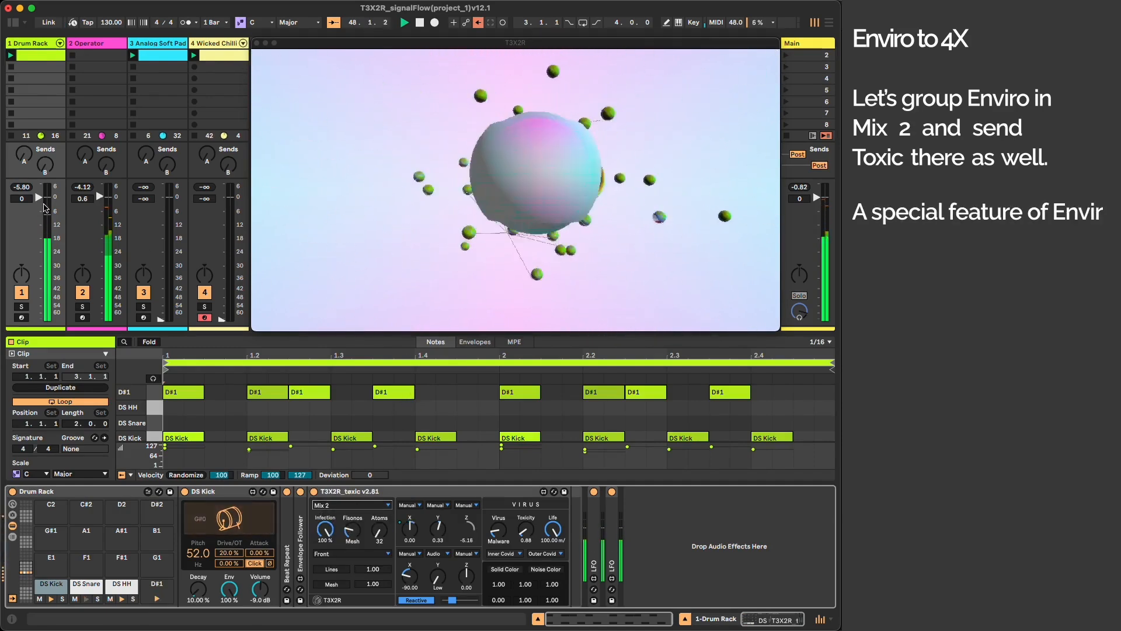
pyautogui.moveTo(39, 202)
pyautogui.mouseDown()
pyautogui.moveTo(39, 215)
pyautogui.moveTo(38, 201)
pyautogui.mouseUp()
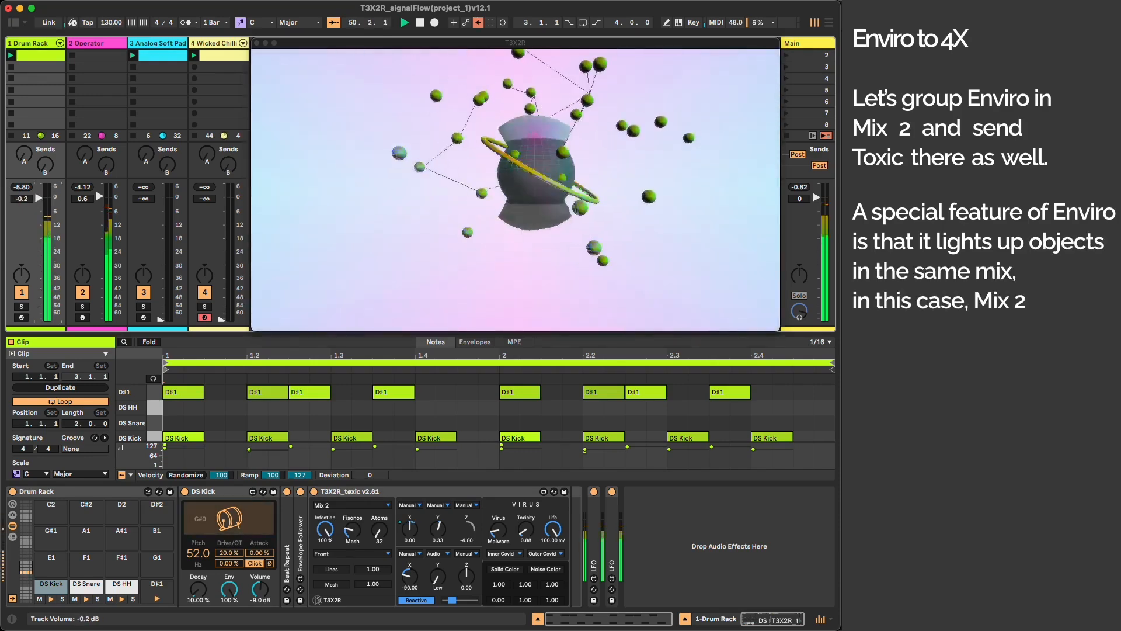
pyautogui.moveTo(99, 196); pyautogui.dragTo(99, 202)
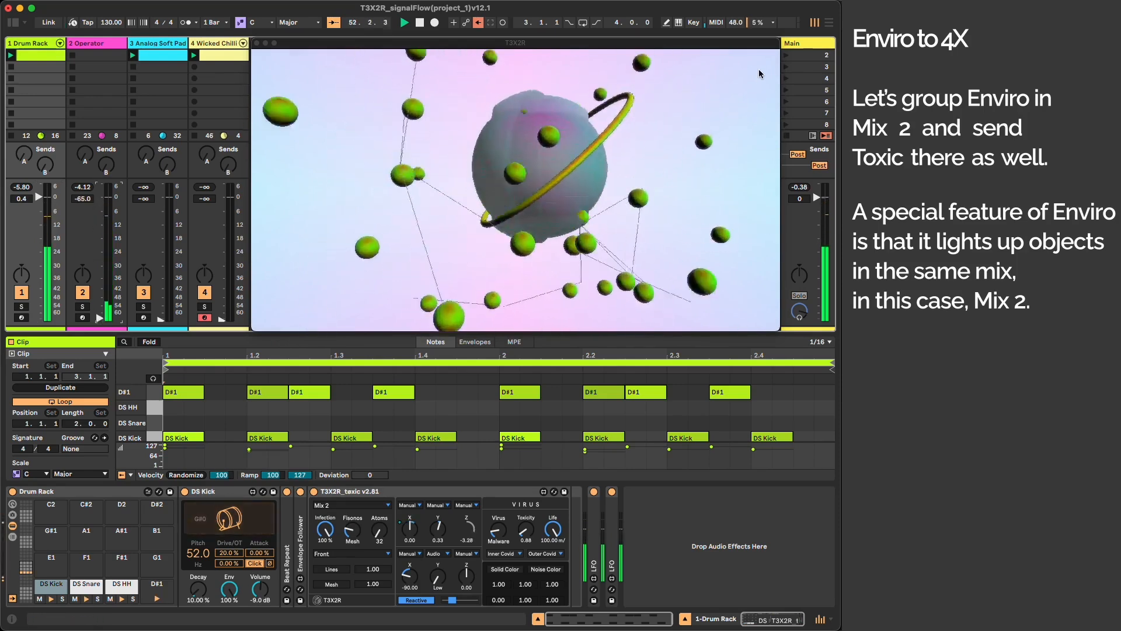
# Lower the green and blue of Enviro's third gradient color to 0.01 and reduce the first color's green to its minimum
pyautogui.click(793, 44)
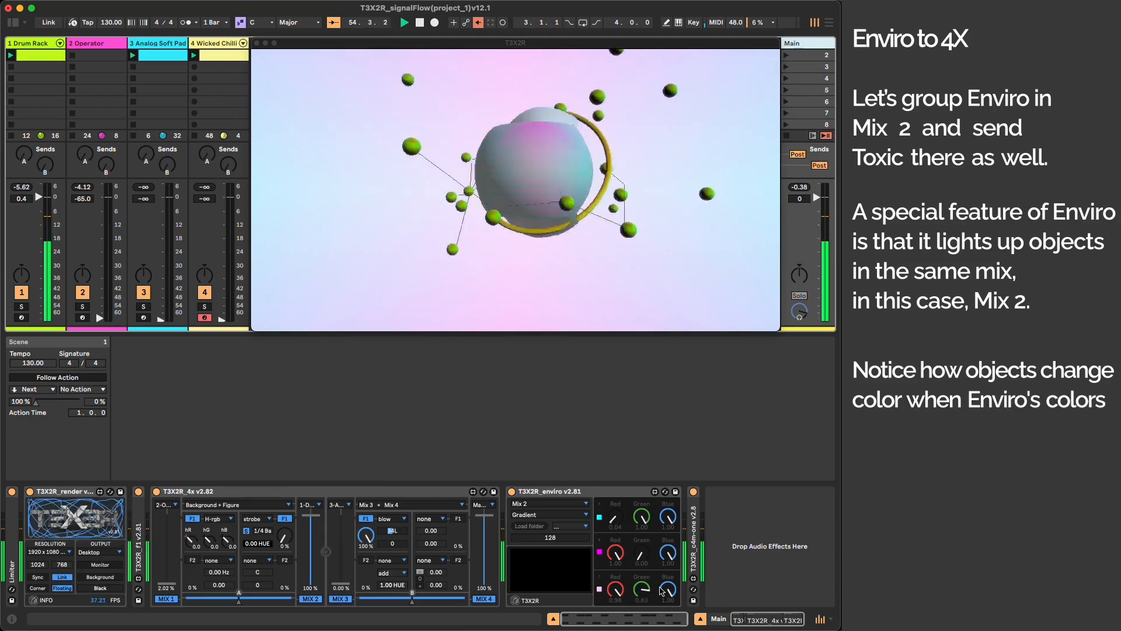
pyautogui.click(670, 593)
pyautogui.moveTo(668, 589); pyautogui.dragTo(641, 605)
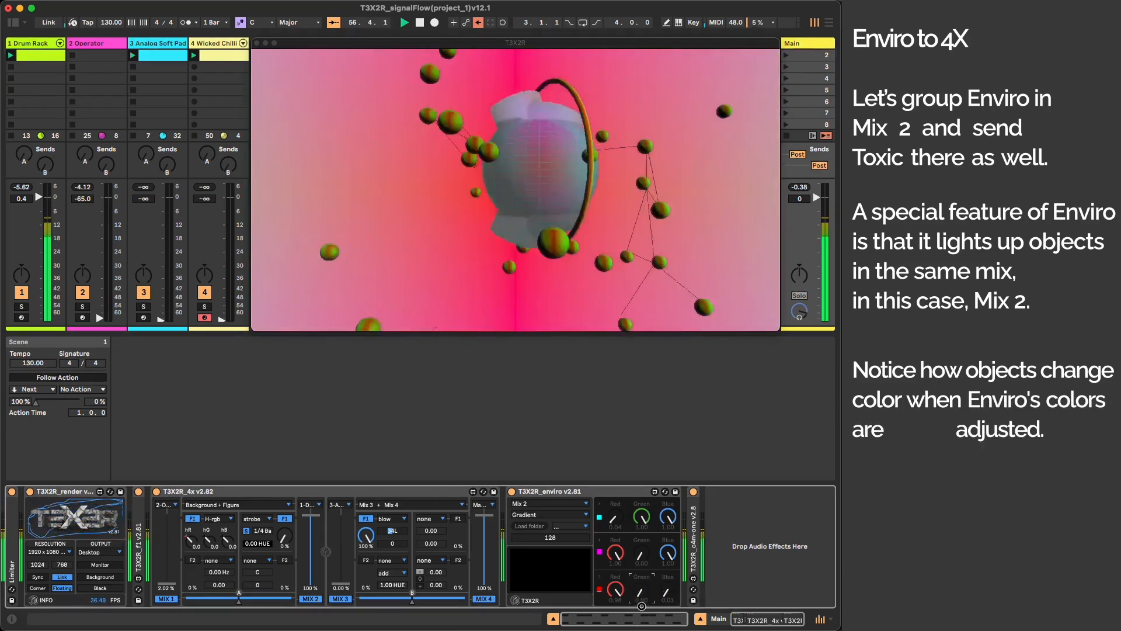
pyautogui.moveTo(642, 517); pyautogui.dragTo(644, 600)
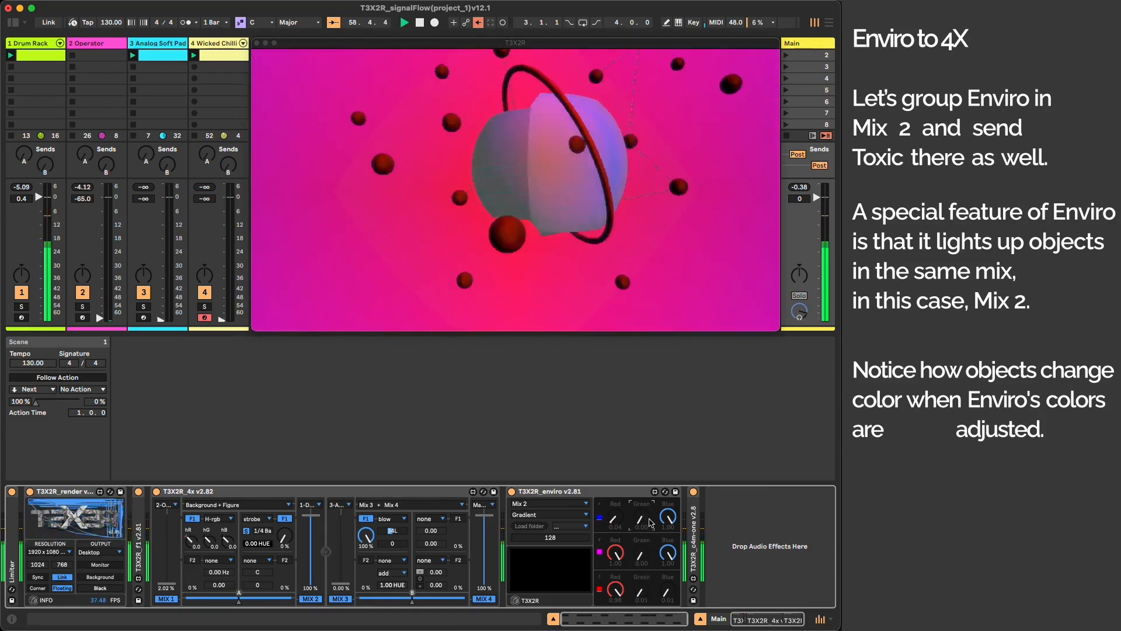
# Try less blue in Enviro's first gradient color and restore it, and raise the third color's green and blue to 1.00
pyautogui.moveTo(669, 526); pyautogui.dragTo(667, 604)
pyautogui.moveTo(666, 528); pyautogui.dragTo(664, 508)
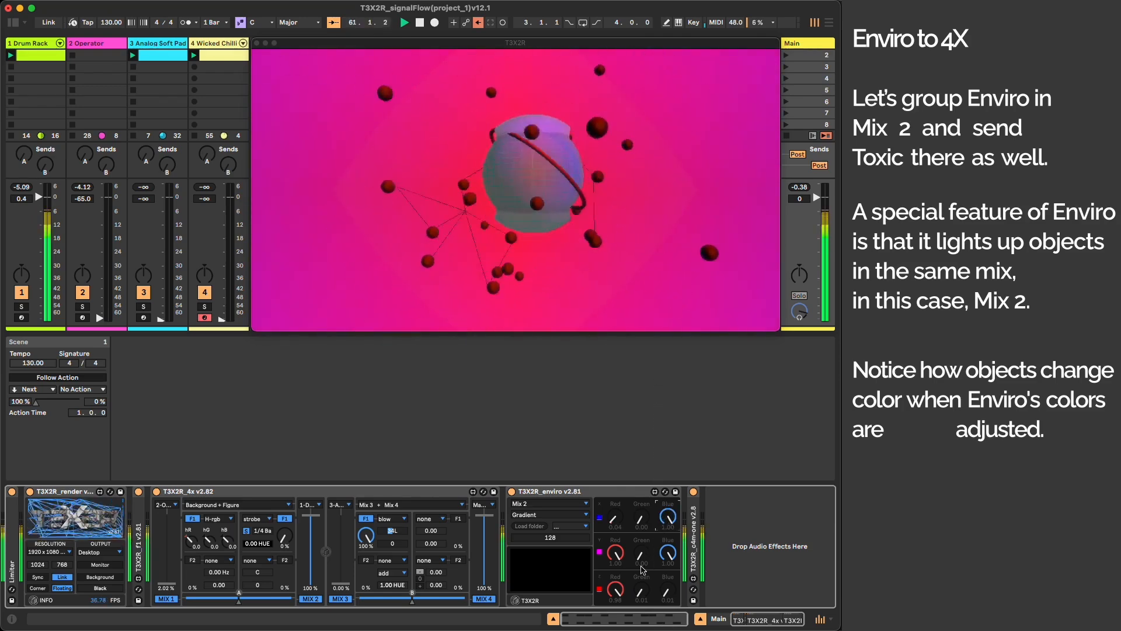
pyautogui.moveTo(639, 593); pyautogui.dragTo(633, 462)
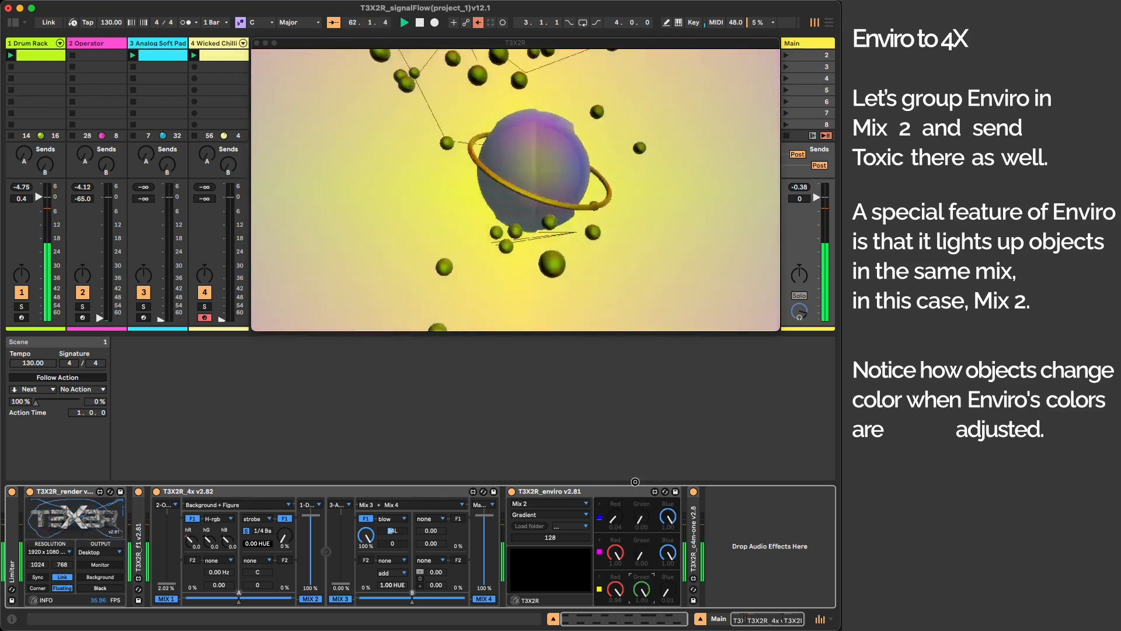
pyautogui.moveTo(671, 594); pyautogui.dragTo(667, 507)
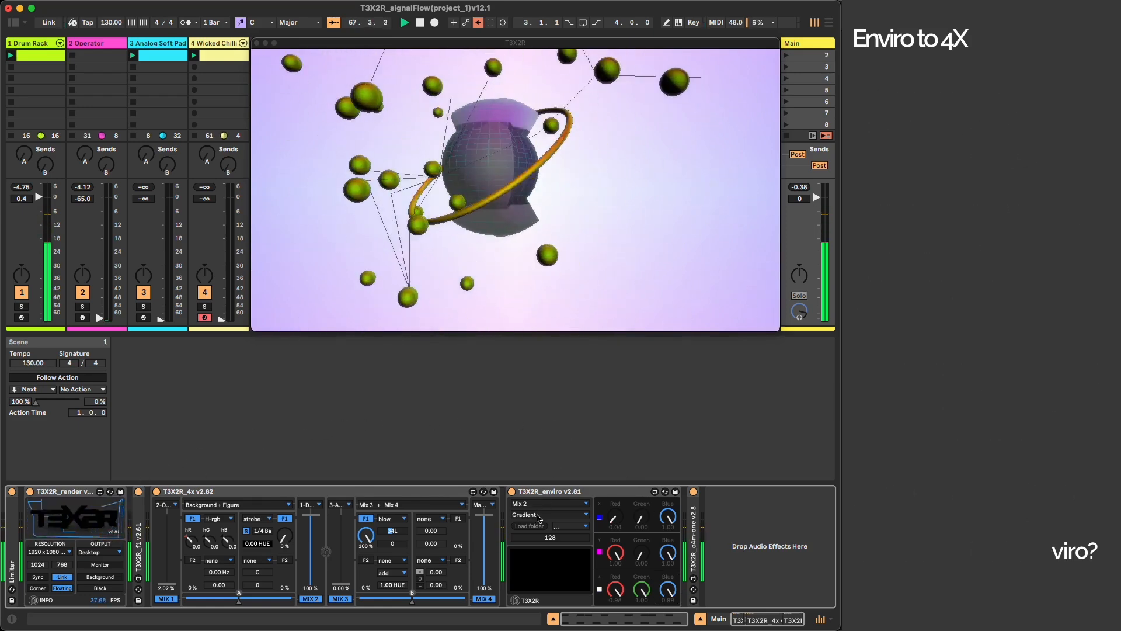
# Switch Enviro's source to Folder, load the folder of .exr files and choose the vestibule_4k.exr environment
pyautogui.click(538, 518)
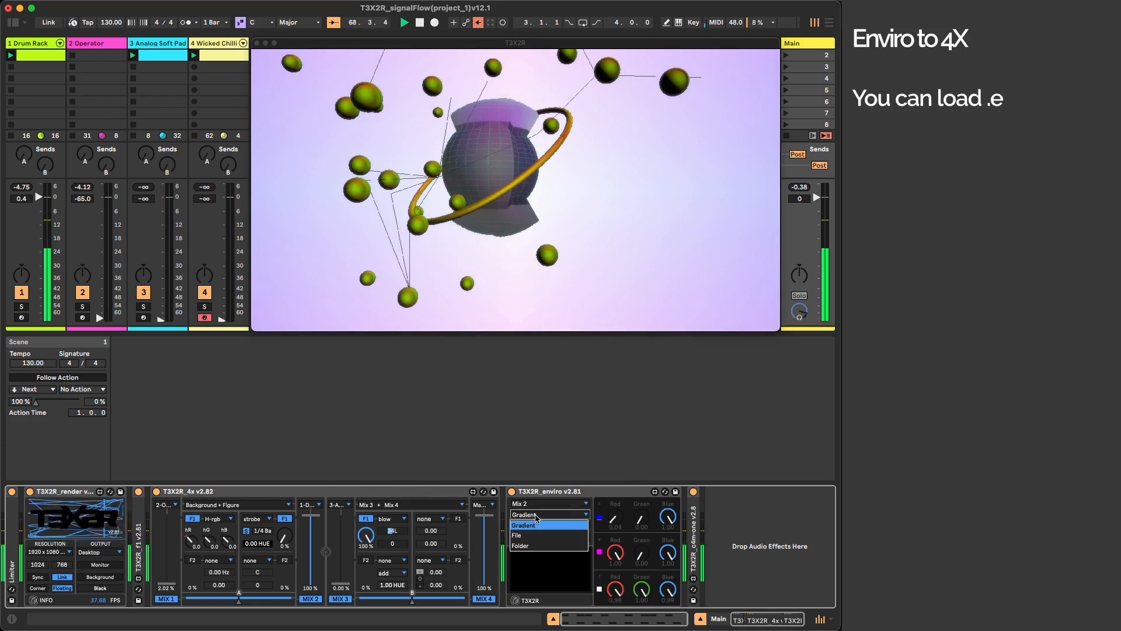
pyautogui.click(532, 547)
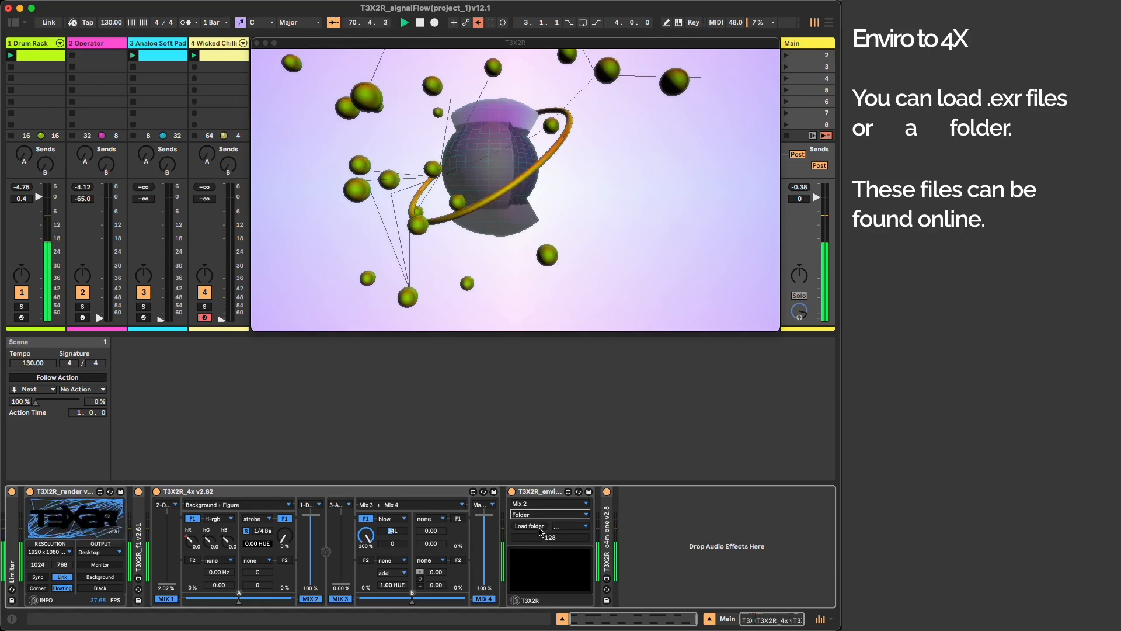
pyautogui.click(529, 526)
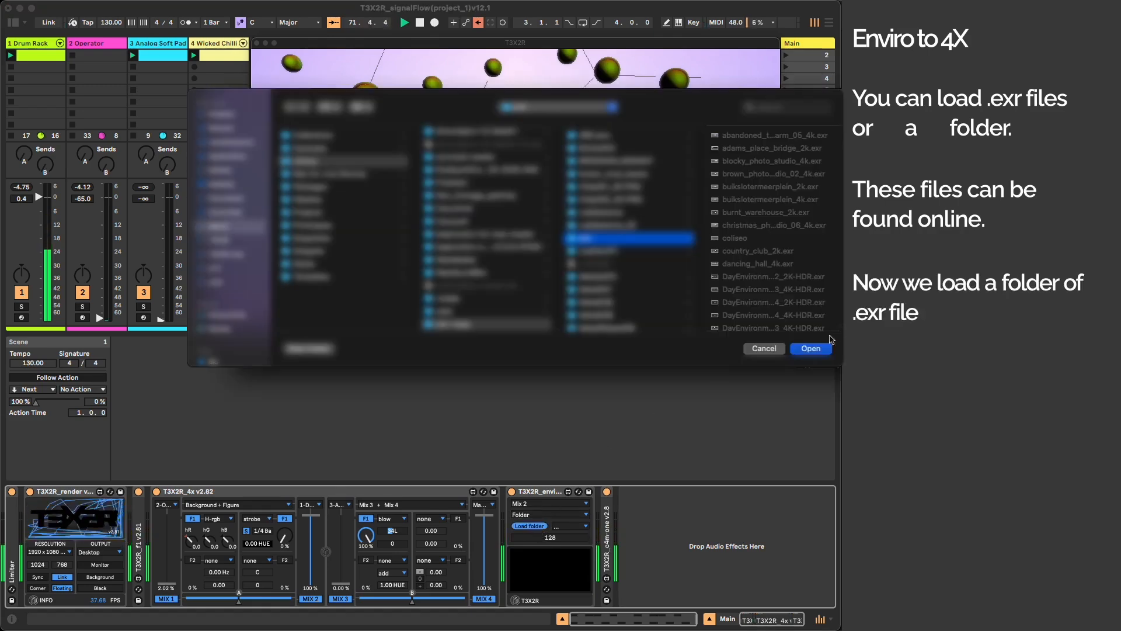
pyautogui.click(809, 349)
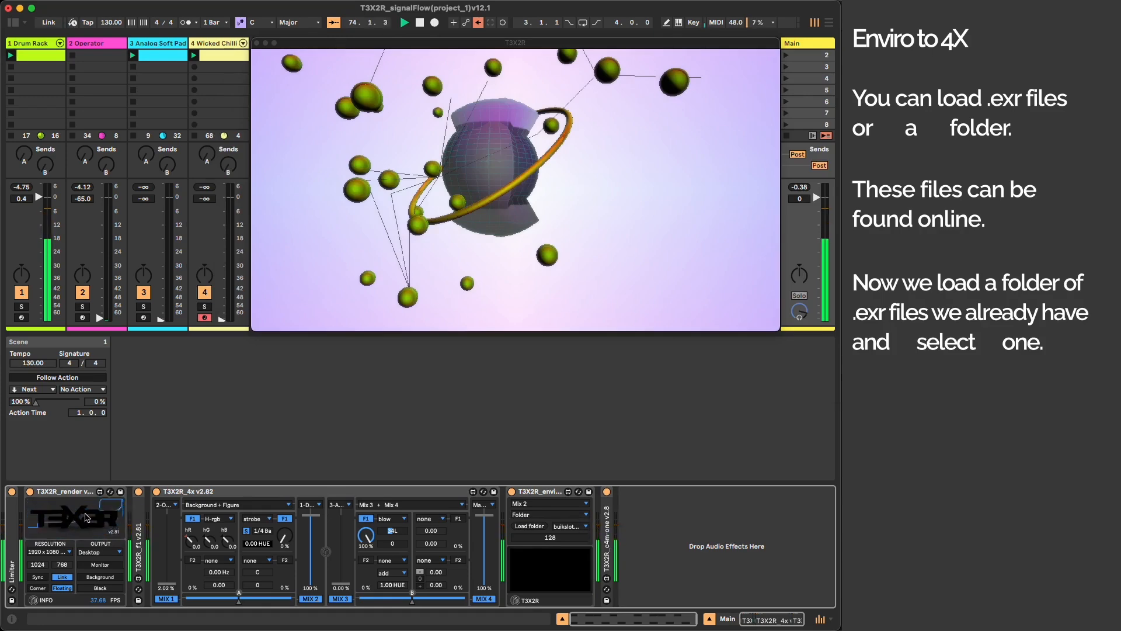
pyautogui.click(581, 527)
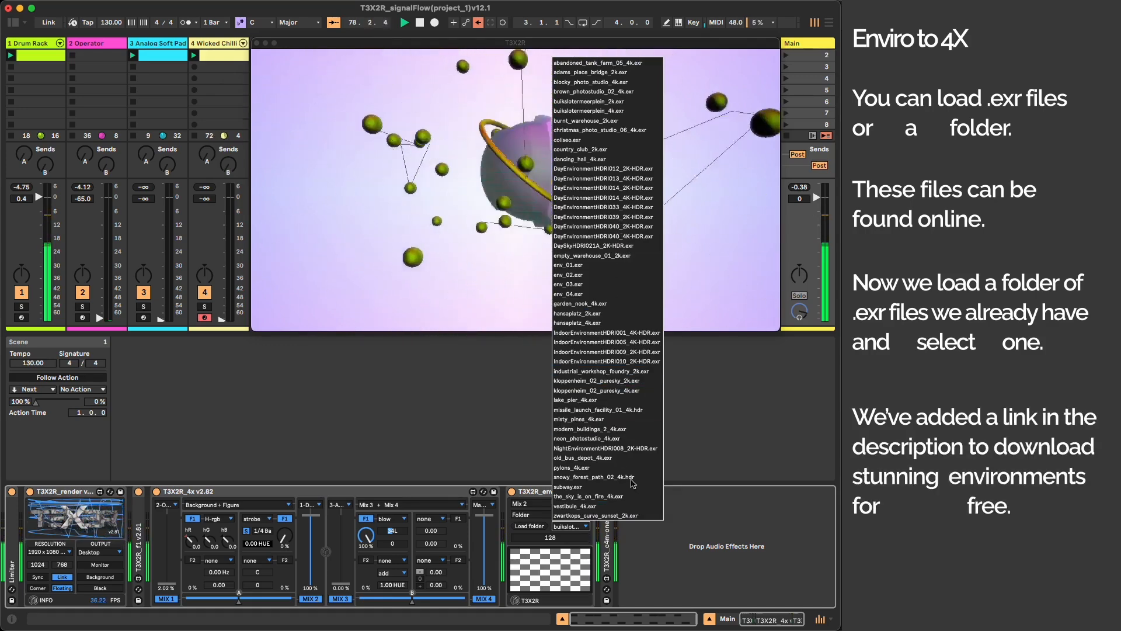
pyautogui.click(636, 505)
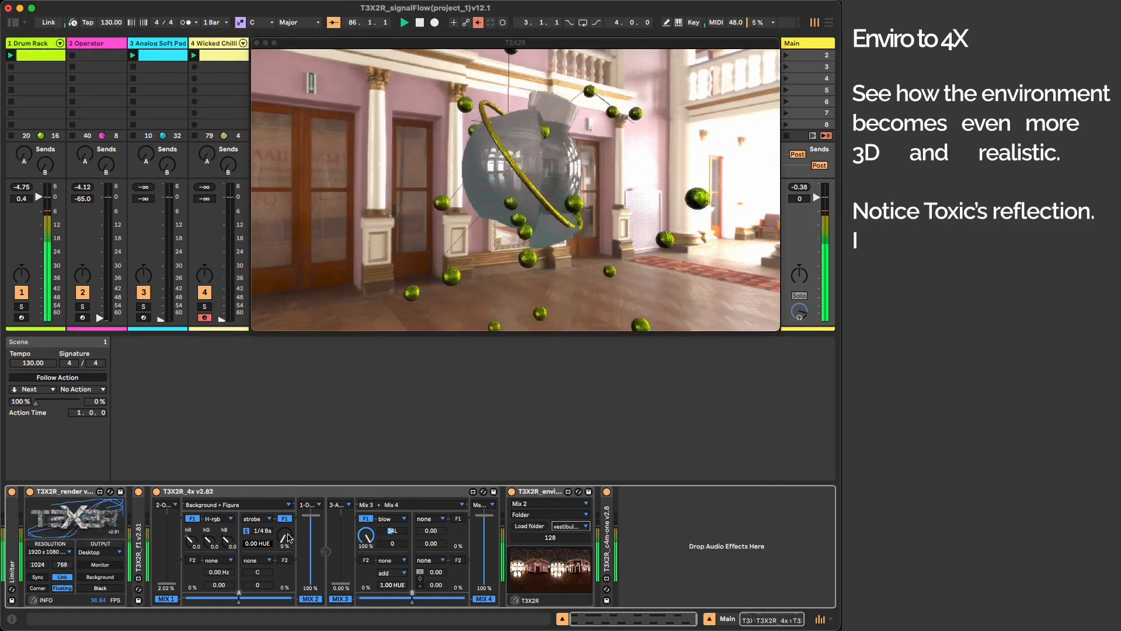
# Try Mix 2's strobe effect at 100% with different hues and return its amount to 0%
pyautogui.moveTo(284, 537); pyautogui.dragTo(284, 437)
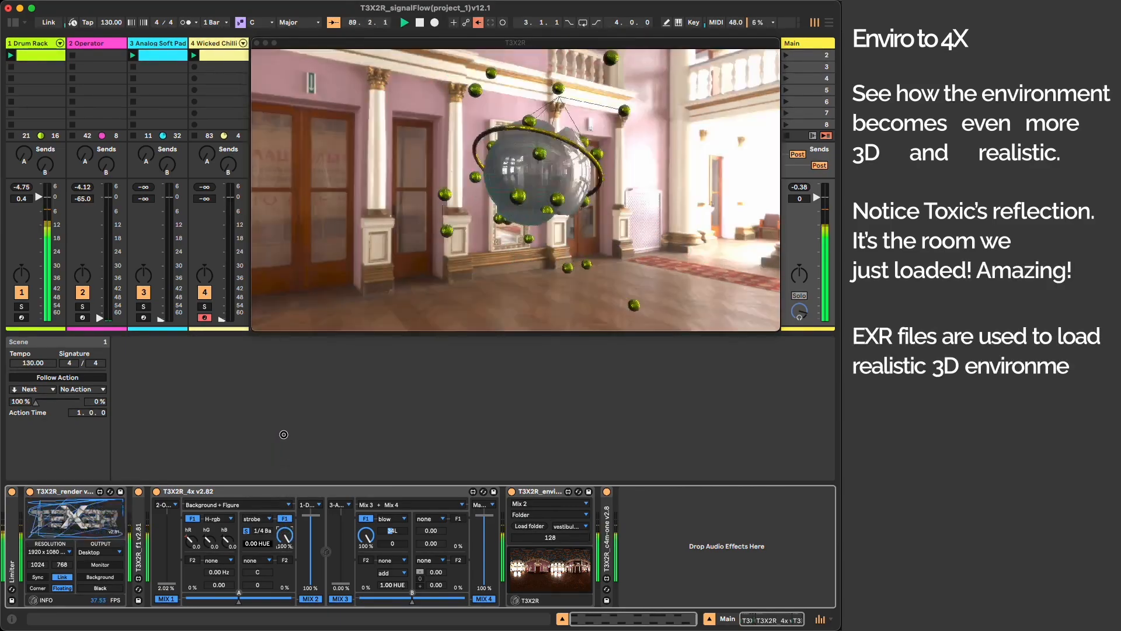
pyautogui.moveTo(258, 543); pyautogui.dragTo(287, 576)
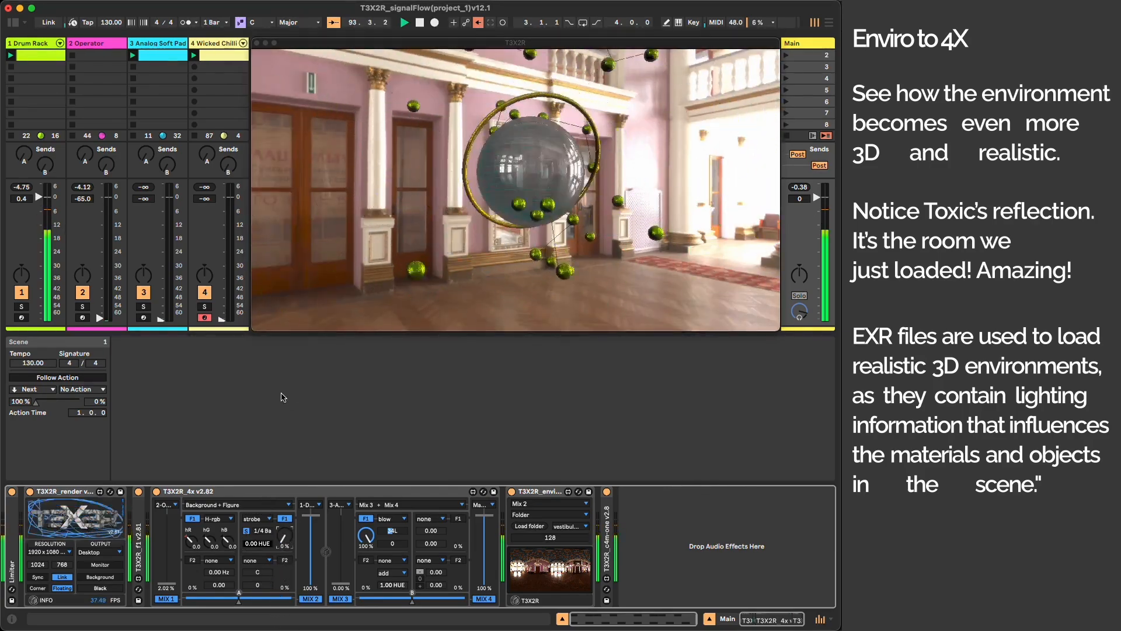
# Raise the Operator track to -0.5 dB while fading the Drum Rack track out, and bring Drum Rack back up to 0 dB
pyautogui.moveTo(38, 198); pyautogui.dragTo(99, 211)
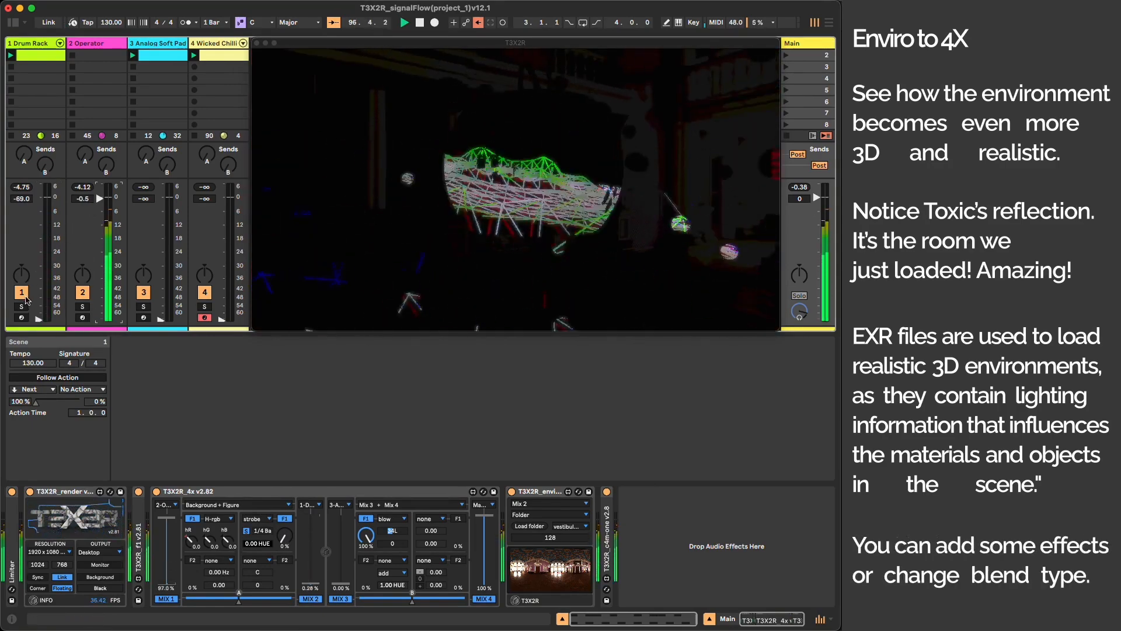
pyautogui.moveTo(37, 319); pyautogui.dragTo(37, 323)
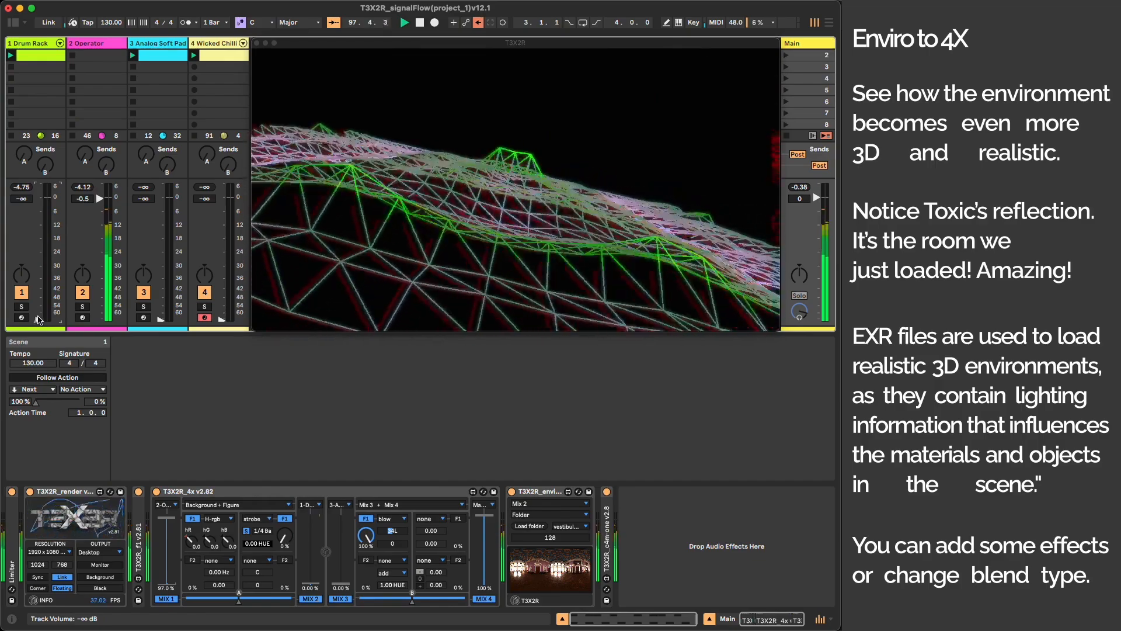
pyautogui.moveTo(37, 320); pyautogui.dragTo(38, 198)
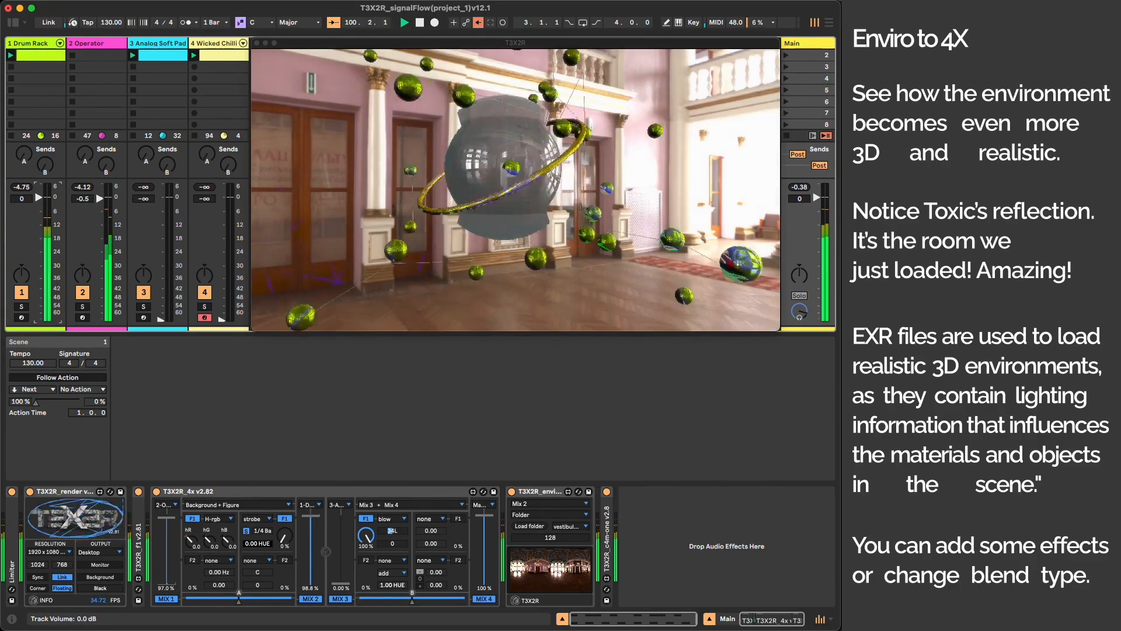
# Change the 4X blend type for the first pair of mixes to Mix 1 + Mix 2
pyautogui.click(244, 506)
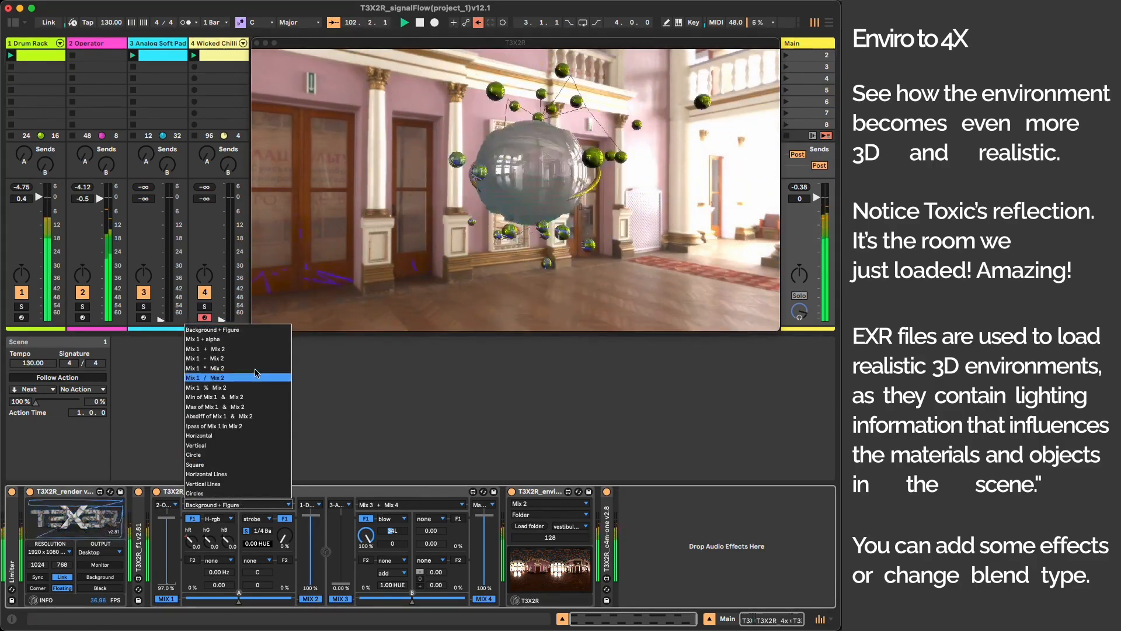
pyautogui.click(250, 350)
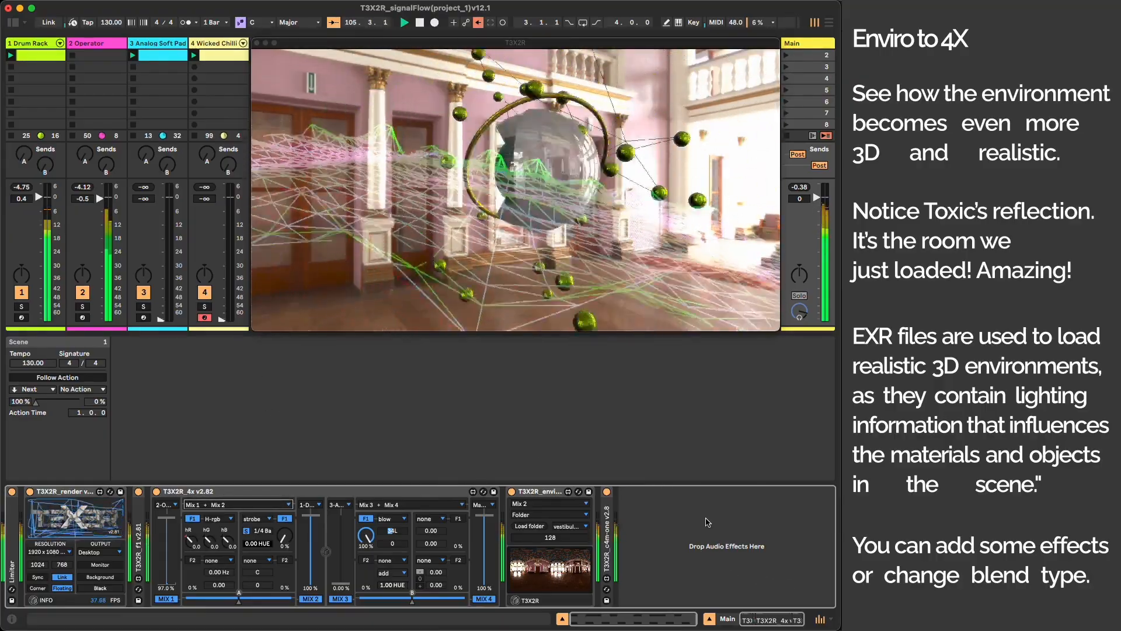
# Change the 4X blend type for the first pair of mixes to Background + Figure and fade the Operator track fully out
pyautogui.click(281, 506)
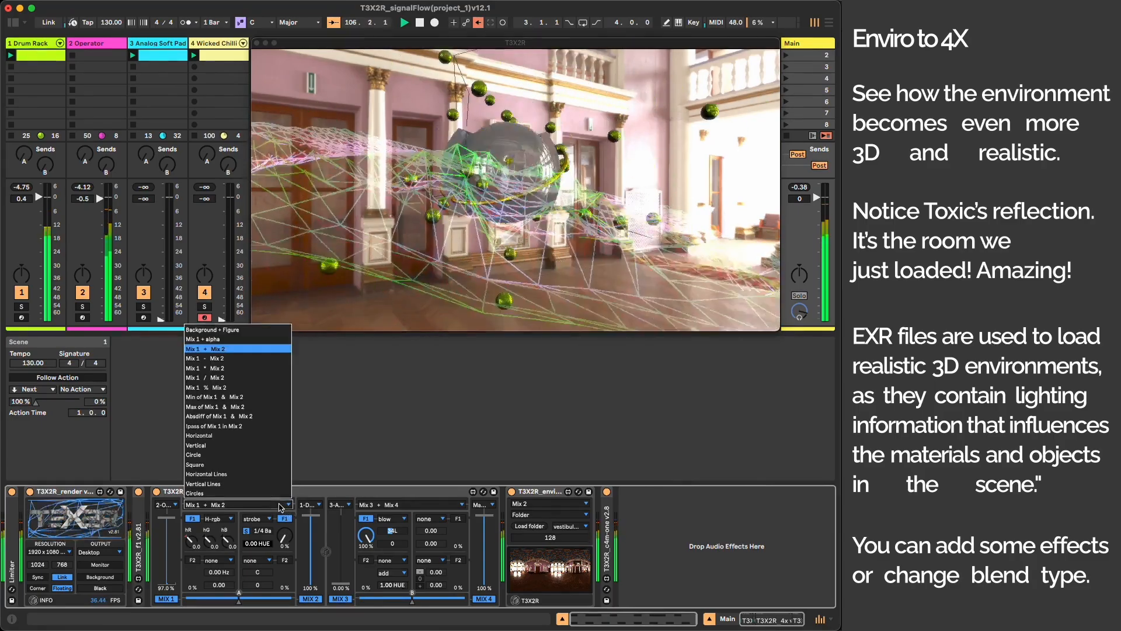
pyautogui.click(251, 330)
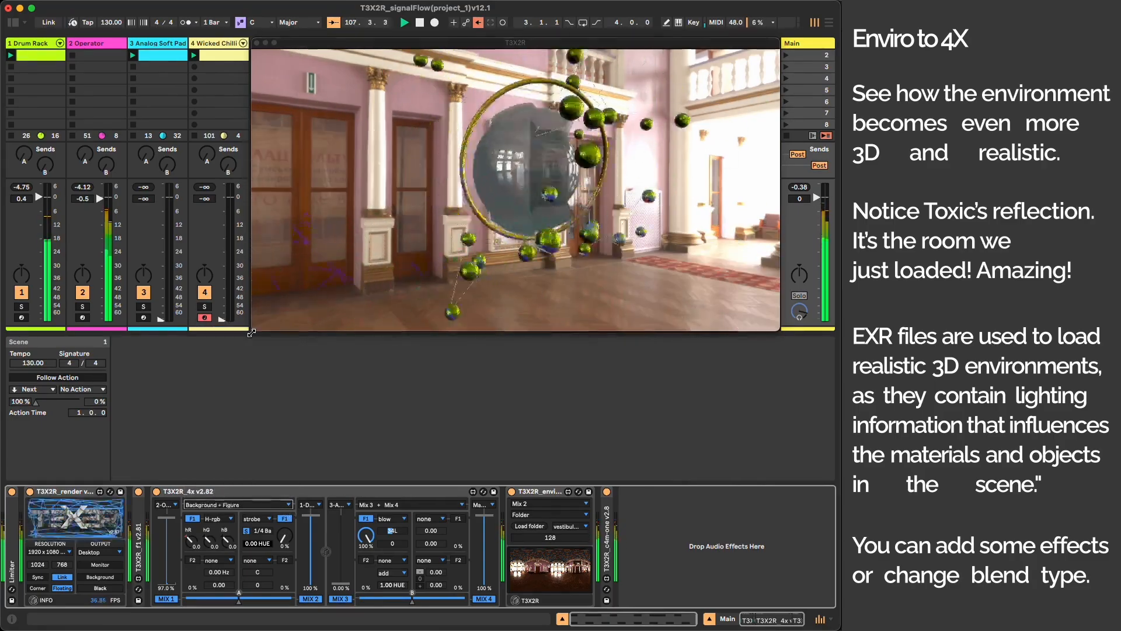
pyautogui.moveTo(98, 200); pyautogui.dragTo(99, 320)
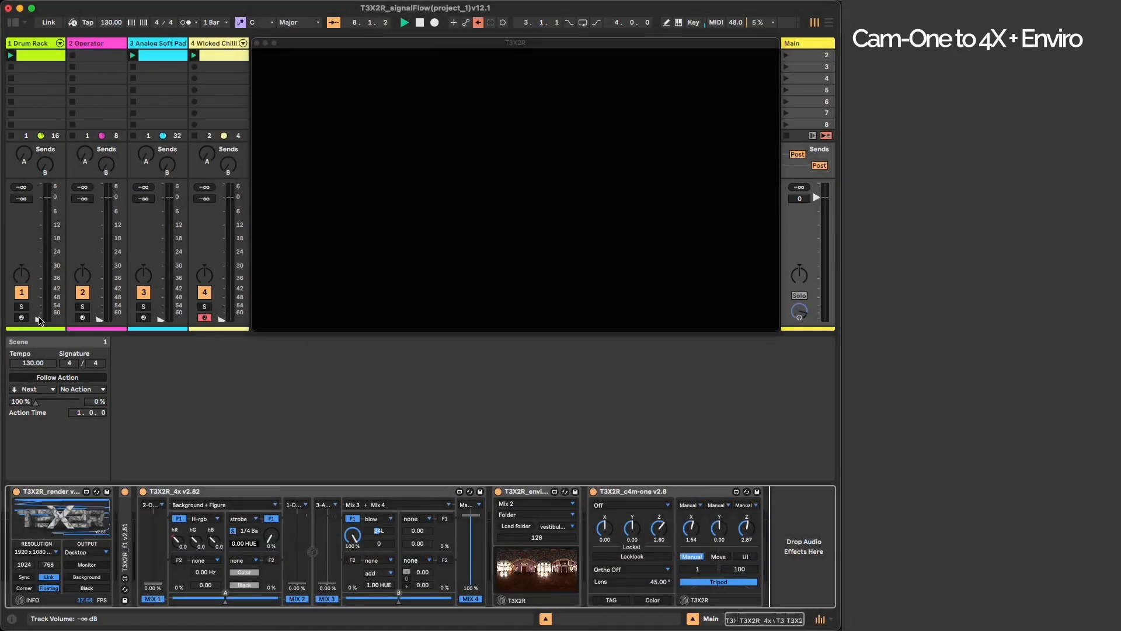
# Raise the Drum Rack track to 0 dB and set Cam-One to capture Mix 2
pyautogui.moveTo(39, 319); pyautogui.dragTo(40, 197)
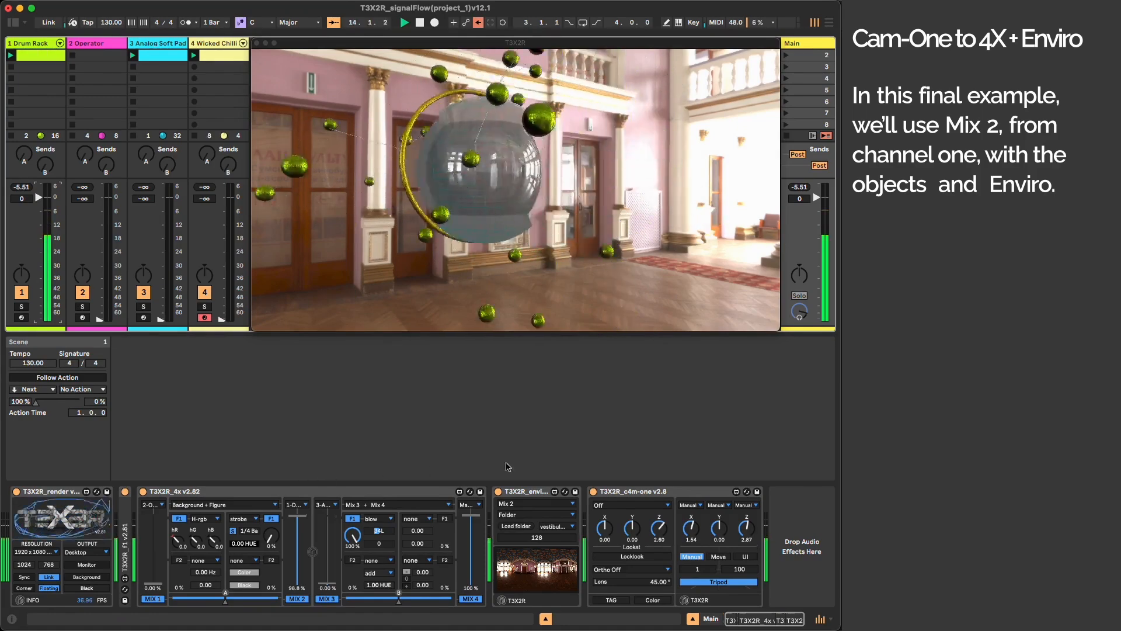
pyautogui.click(664, 505)
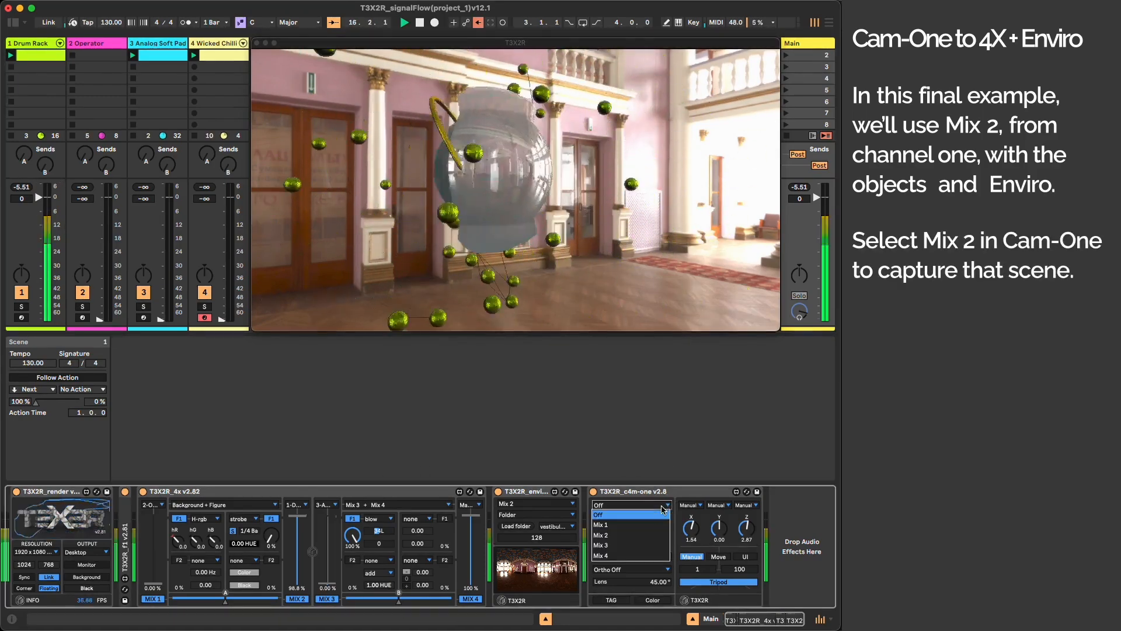
pyautogui.click(659, 535)
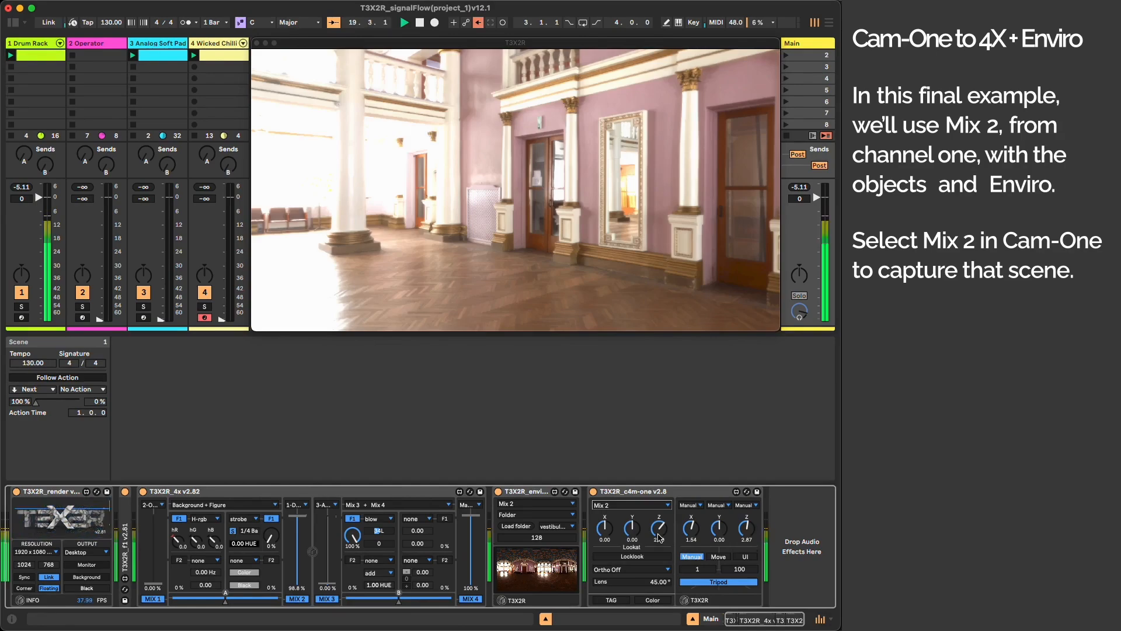
# Set Cam-One's look-at Z to -1.97 and its position to X 0.24 and Z 2.87, switching Tripod off and on
pyautogui.moveTo(660, 531); pyautogui.dragTo(695, 537)
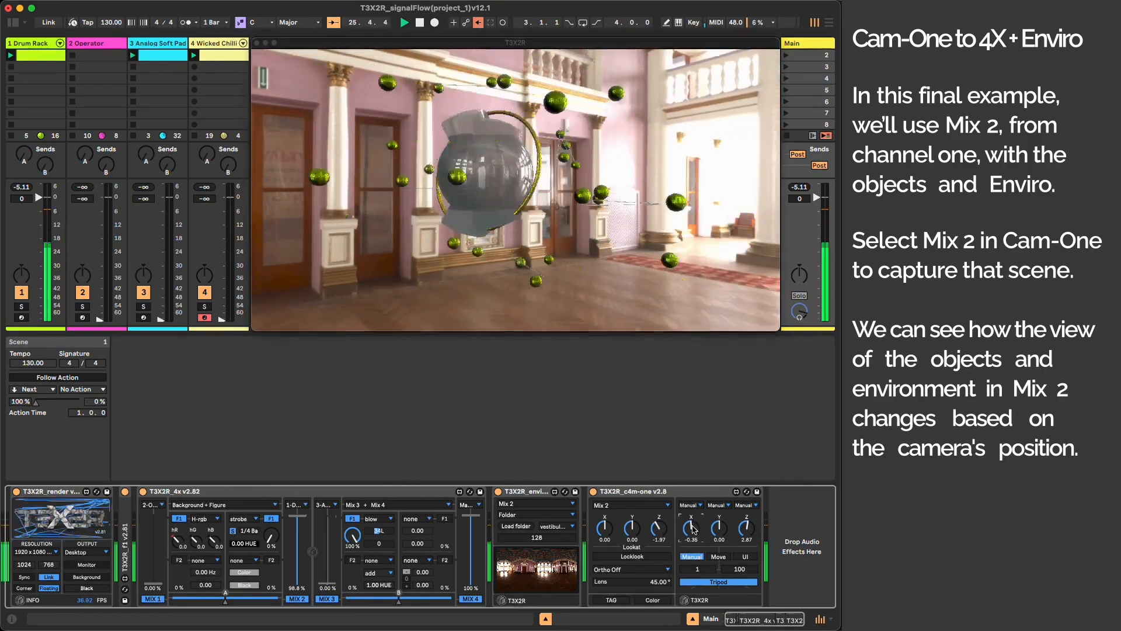
pyautogui.press('Return')
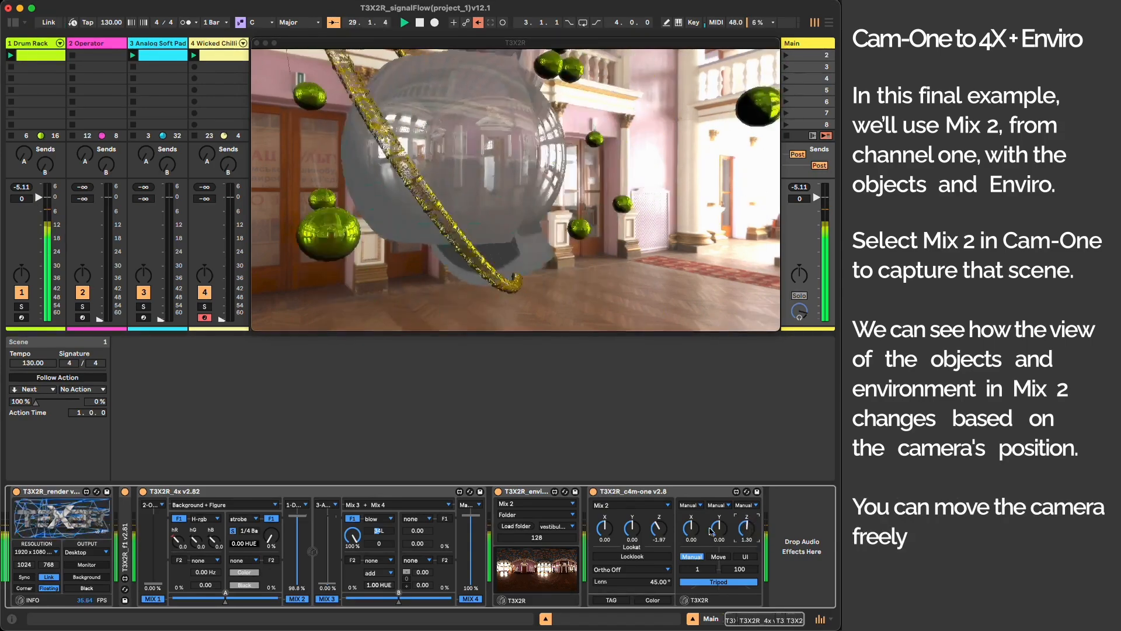
pyautogui.click(708, 582)
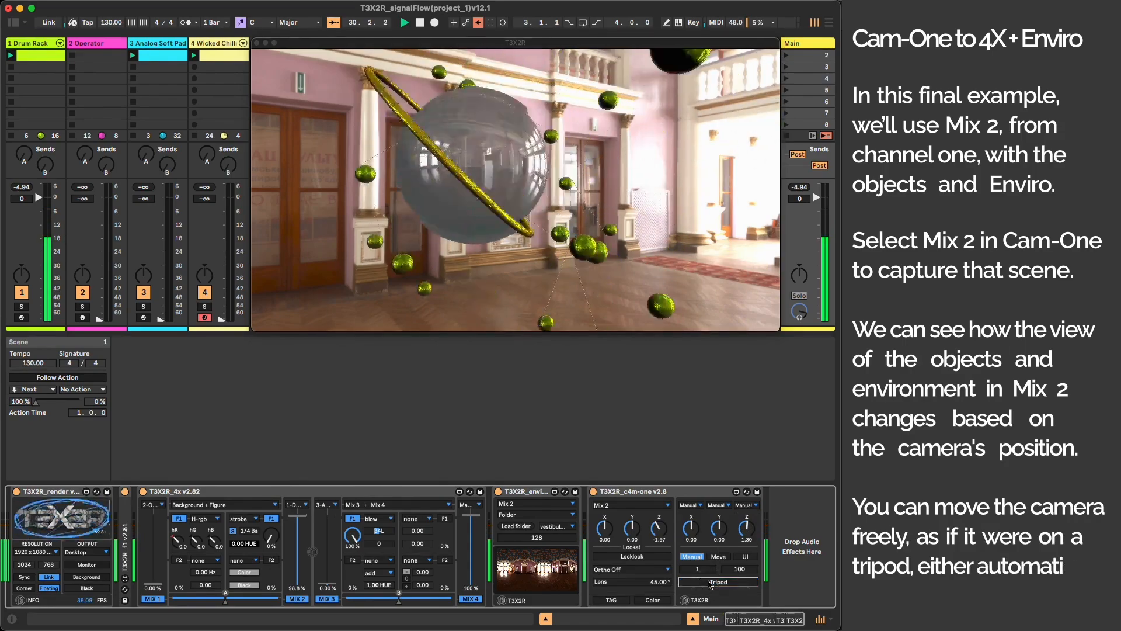
pyautogui.moveTo(748, 530); pyautogui.dragTo(746, 533)
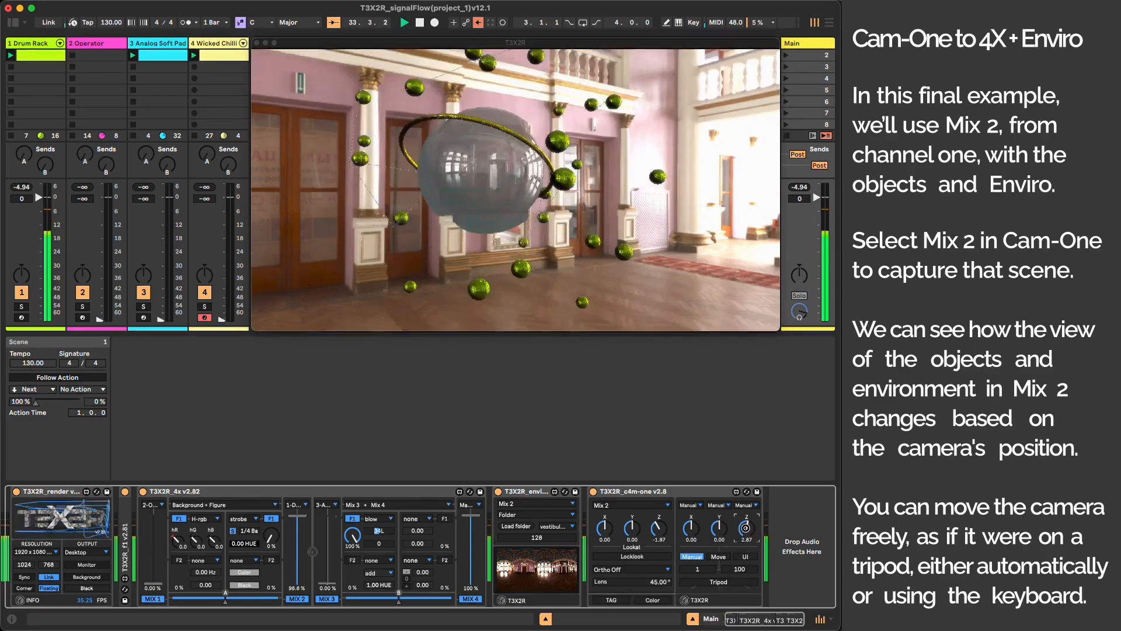
pyautogui.click(724, 580)
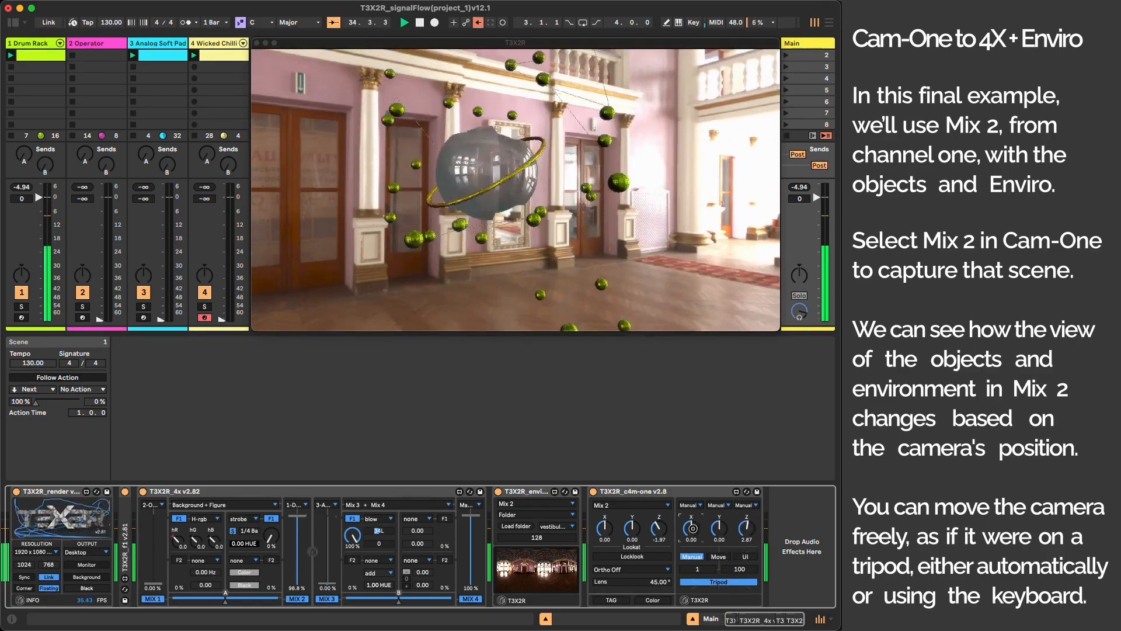
pyautogui.moveTo(694, 525); pyautogui.dragTo(691, 530)
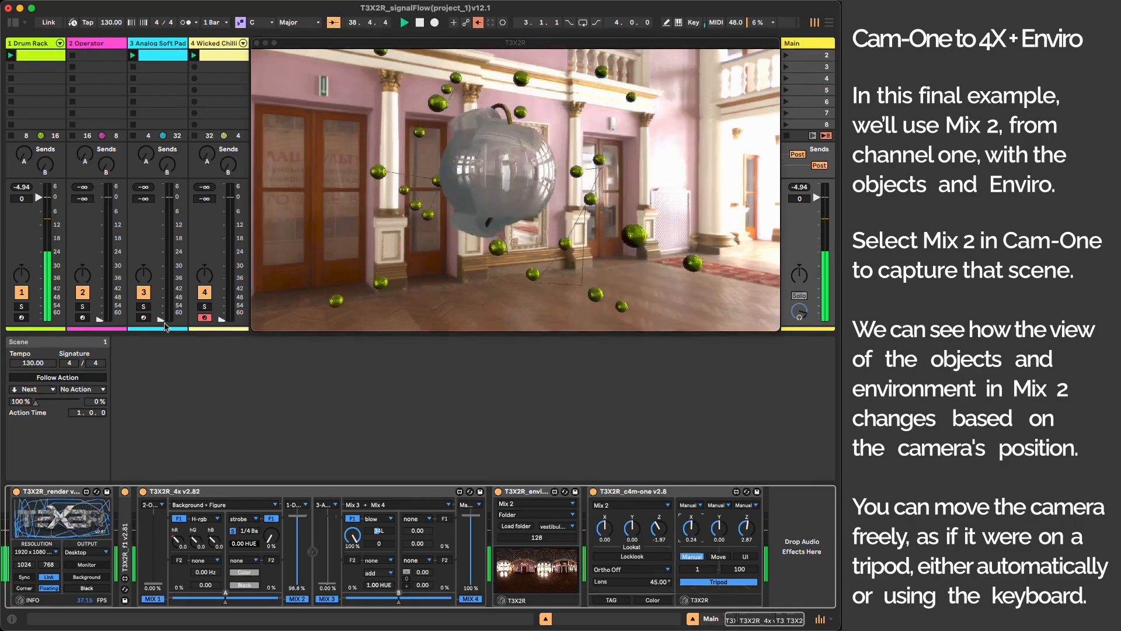
# Raise the Analog Soft Pad track to 0 dB and send the Wicked Chillin track's TXT device to Mix 4
pyautogui.moveTo(162, 321); pyautogui.dragTo(160, 196)
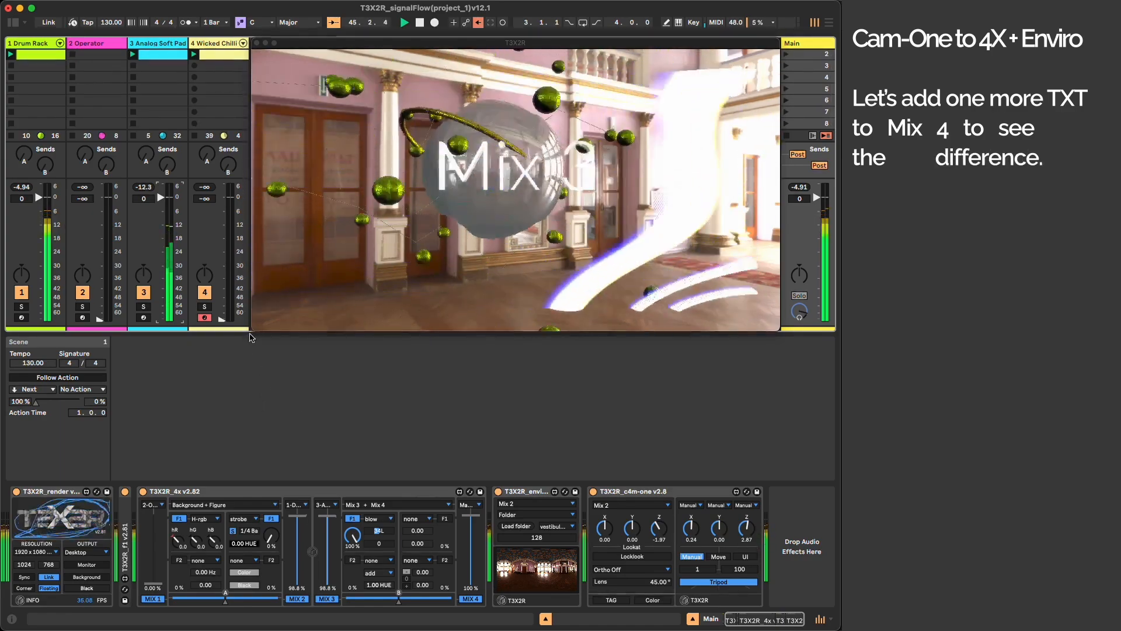
pyautogui.click(213, 45)
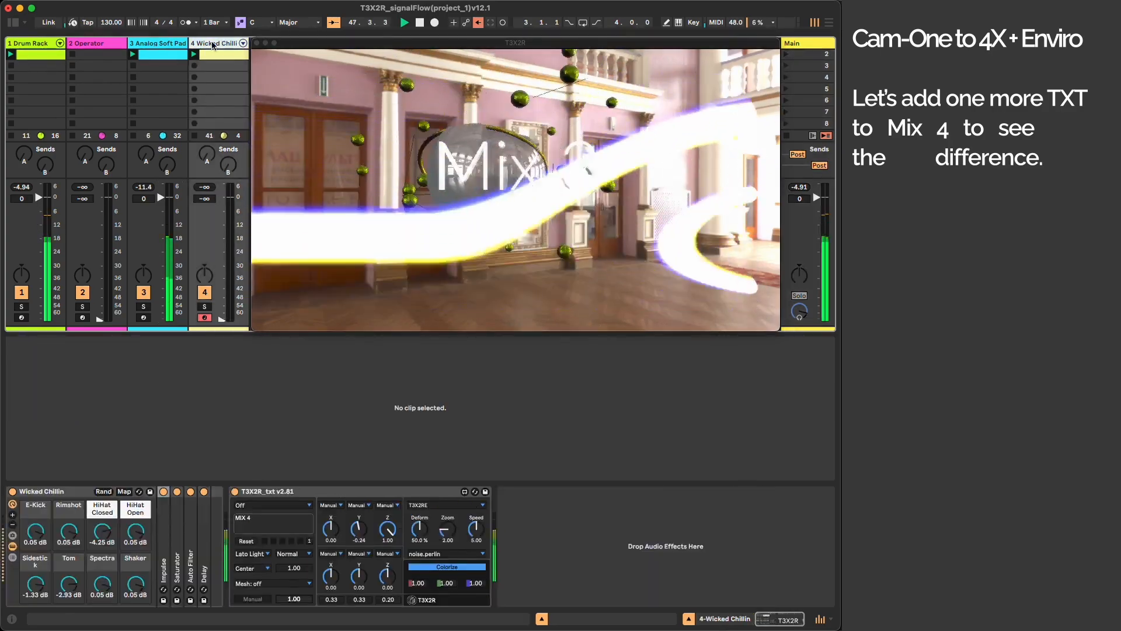
pyautogui.click(299, 507)
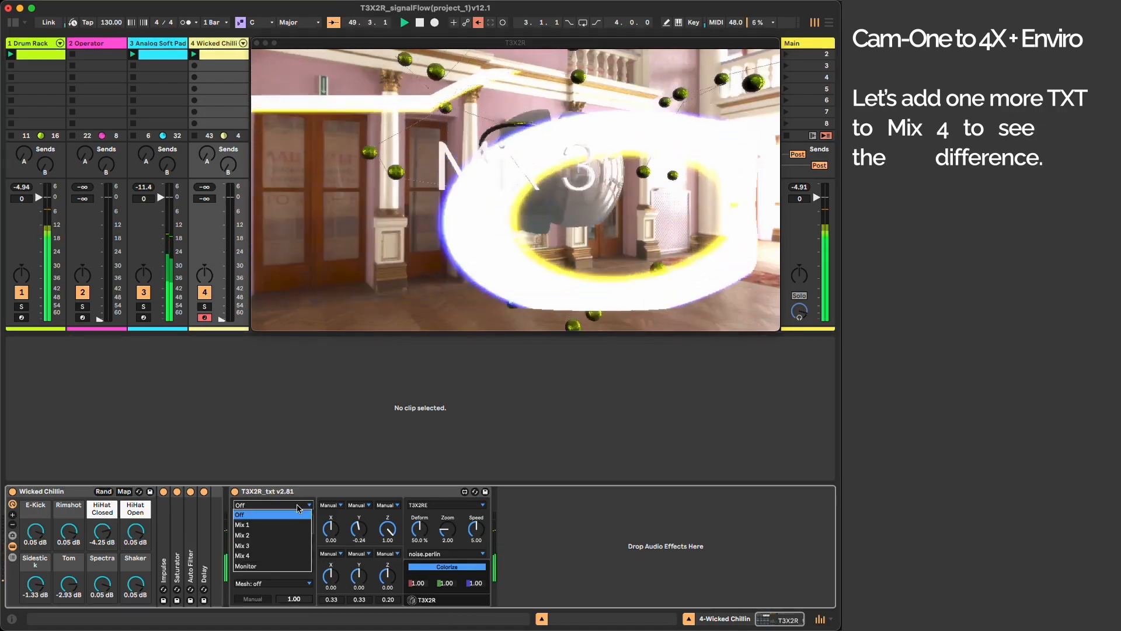
pyautogui.click(286, 556)
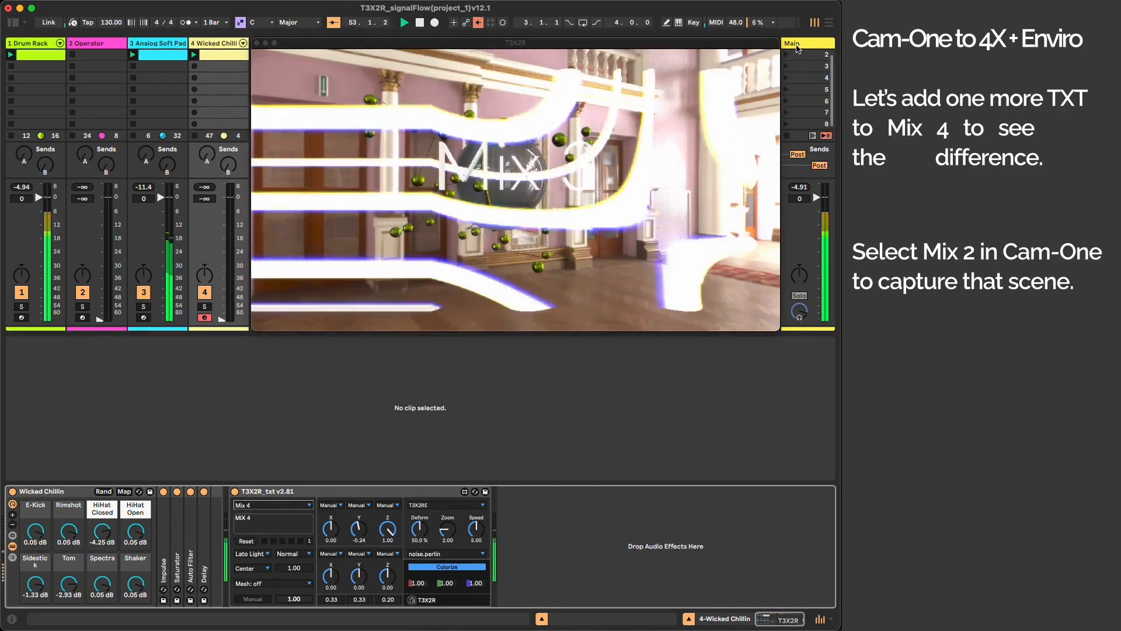
# Raise the Wicked Chillin track to 0.6 dB and fade the Drum Rack track fully out
pyautogui.click(798, 48)
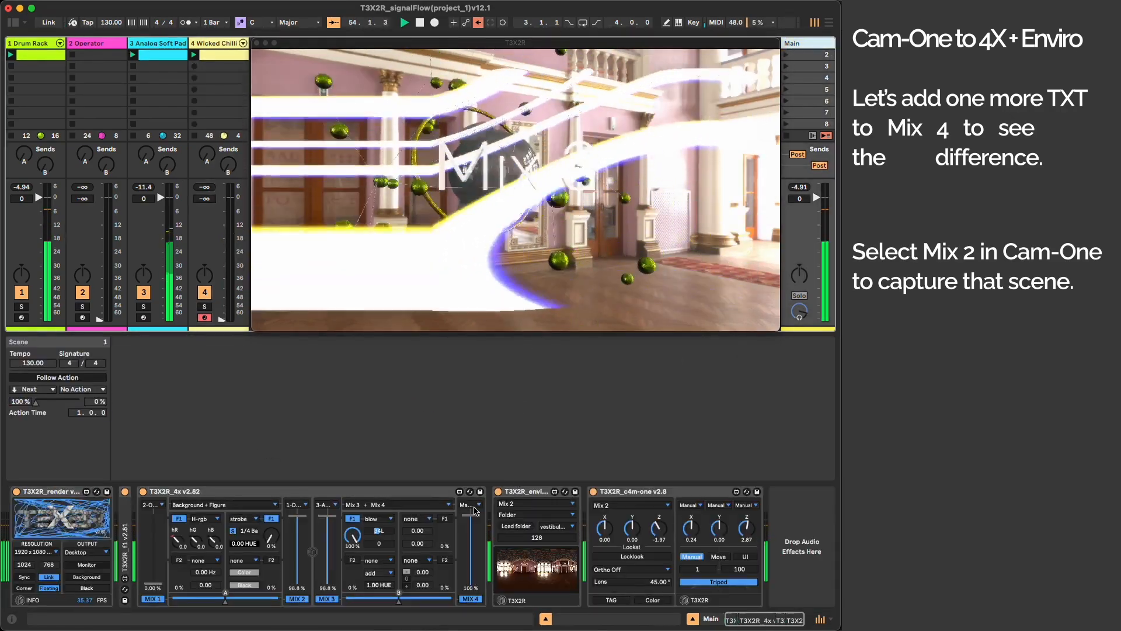
pyautogui.moveTo(471, 517)
pyautogui.mouseDown()
pyautogui.moveTo(471, 584)
pyautogui.moveTo(472, 516)
pyautogui.mouseUp()
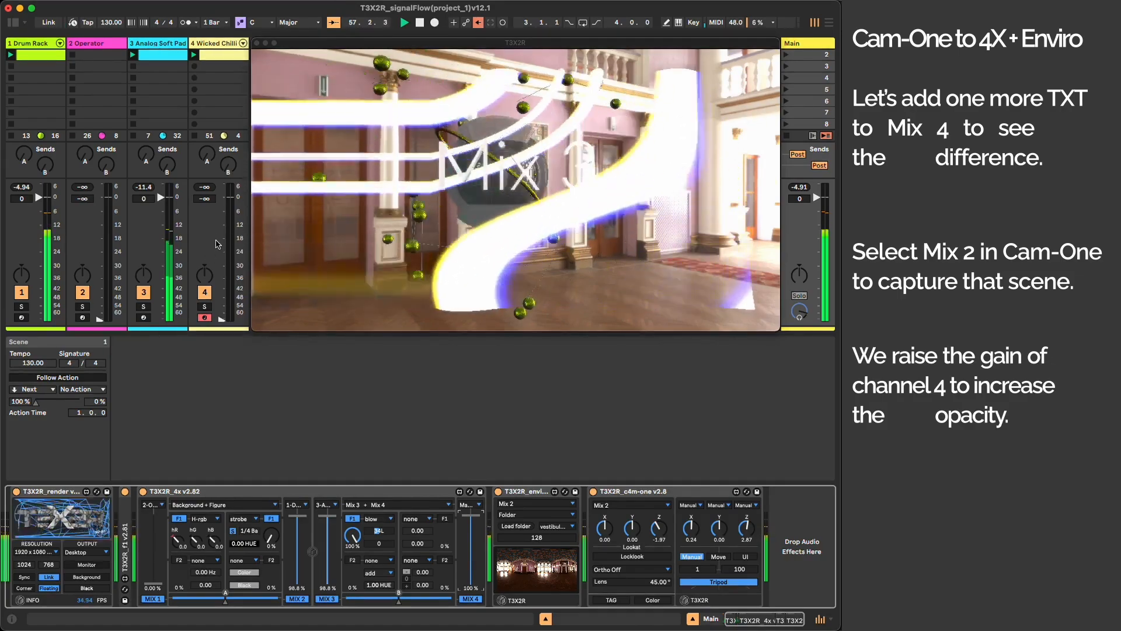
pyautogui.moveTo(222, 320); pyautogui.dragTo(221, 277)
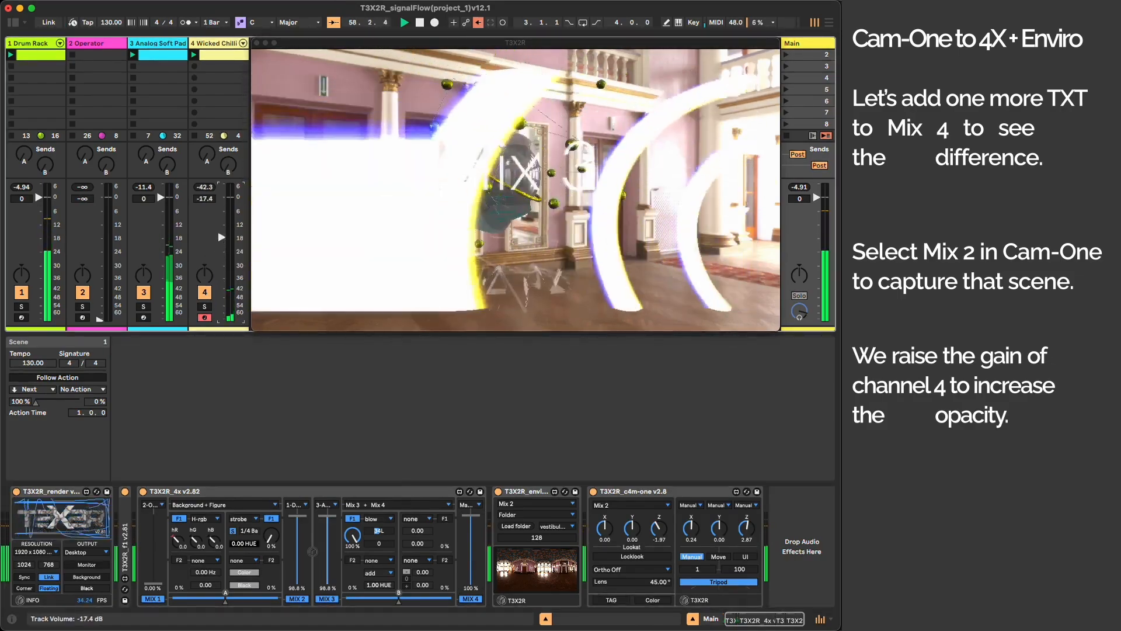
pyautogui.moveTo(221, 208); pyautogui.dragTo(222, 197)
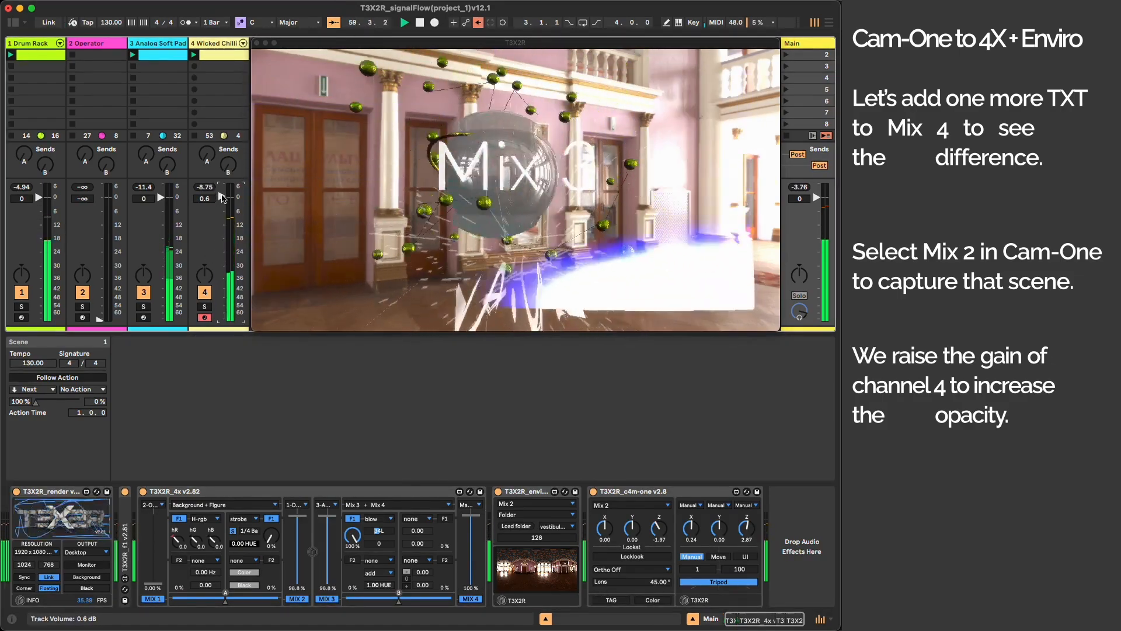
pyautogui.moveTo(38, 197); pyautogui.dragTo(38, 319)
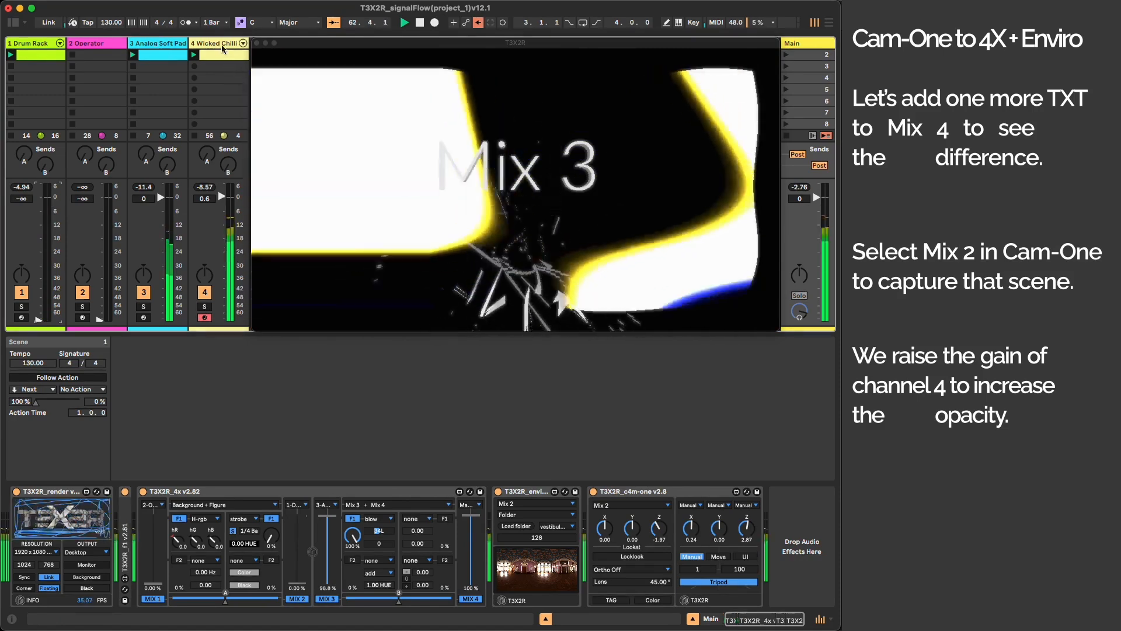
# Switch Wicked Chillin's TXT device to MATERIAL with the text MIX 4 and set its diffuse red to 0.00
pyautogui.click(248, 128)
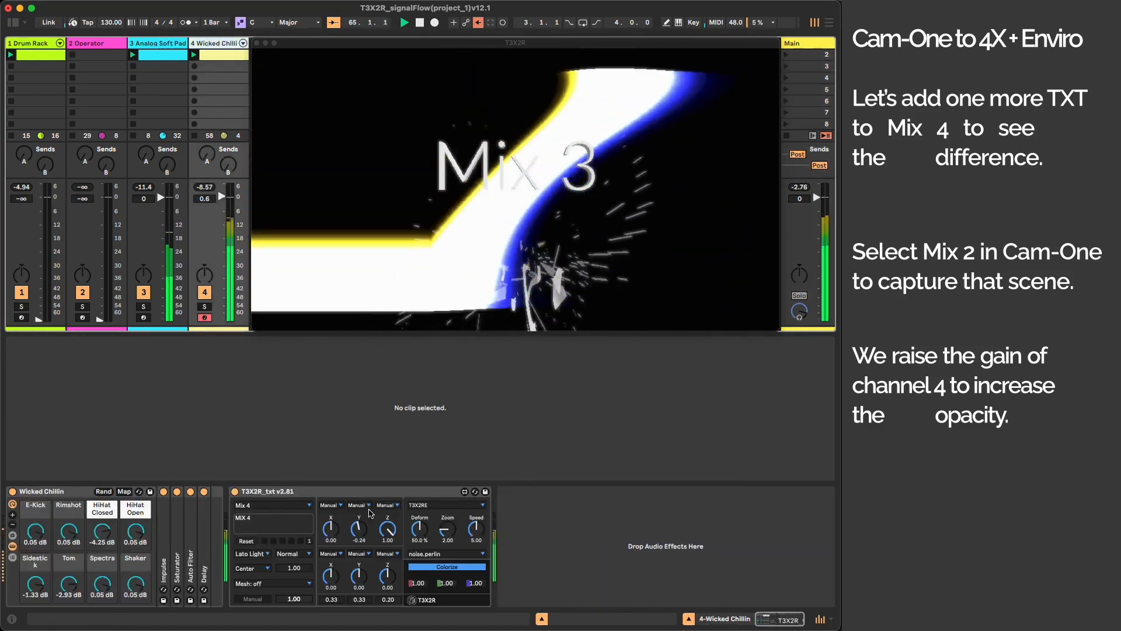
pyautogui.click(425, 506)
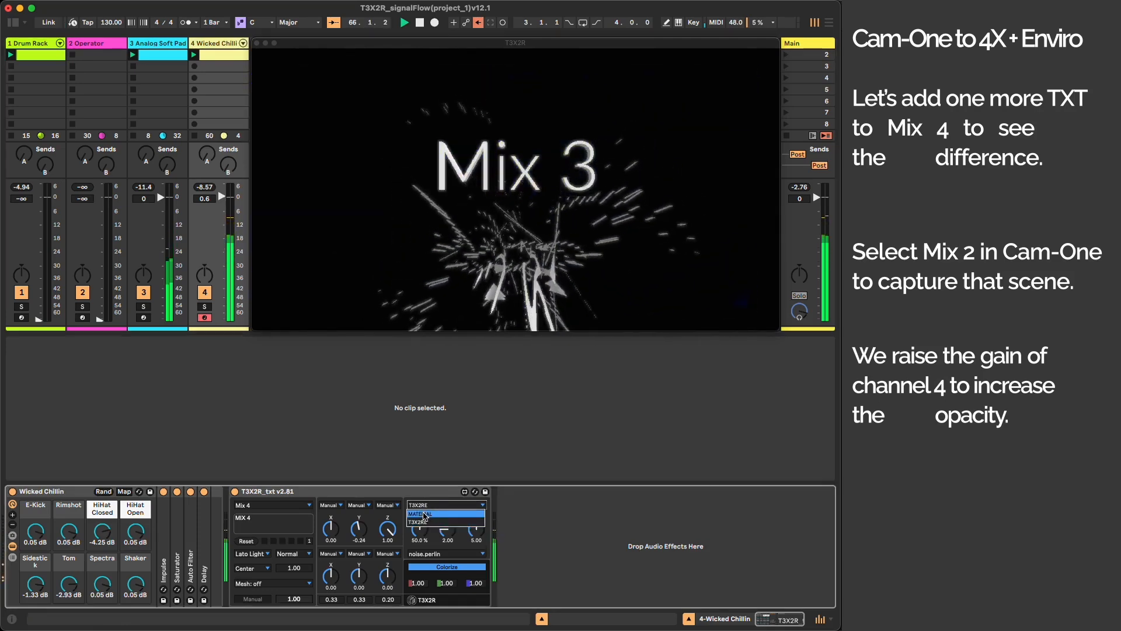
pyautogui.click(424, 514)
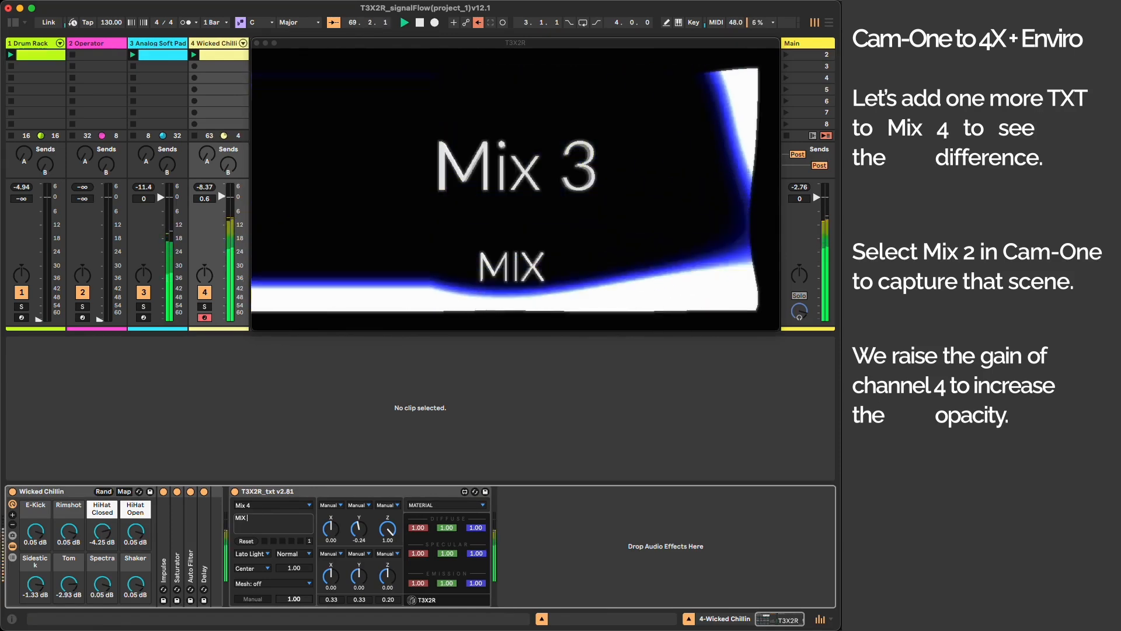
pyautogui.click(265, 438)
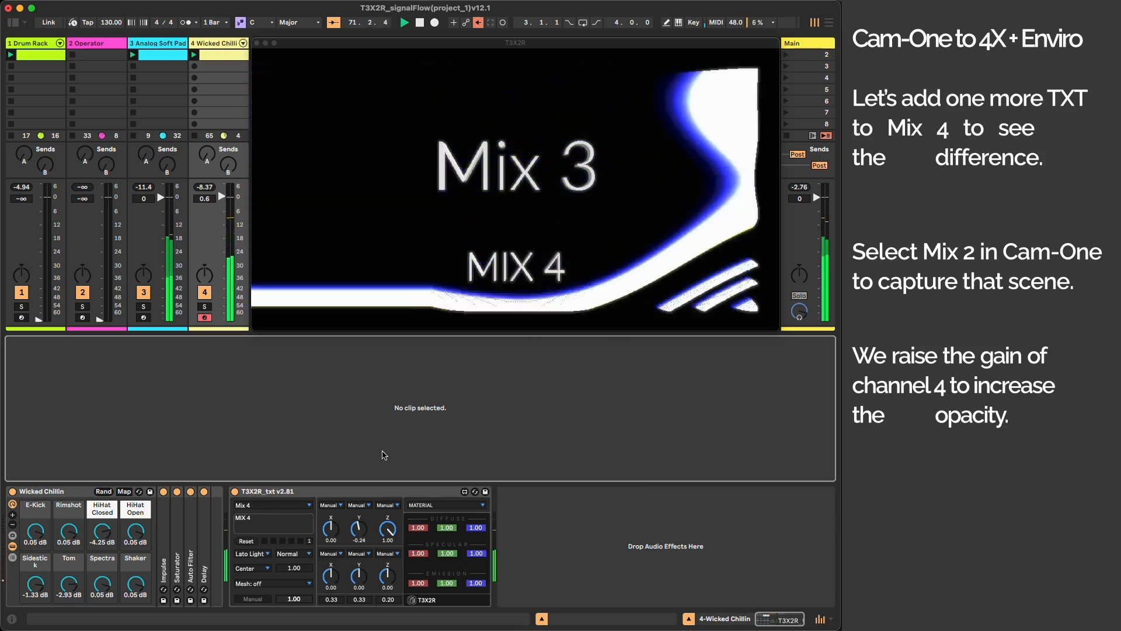
pyautogui.moveTo(422, 530); pyautogui.dragTo(417, 604)
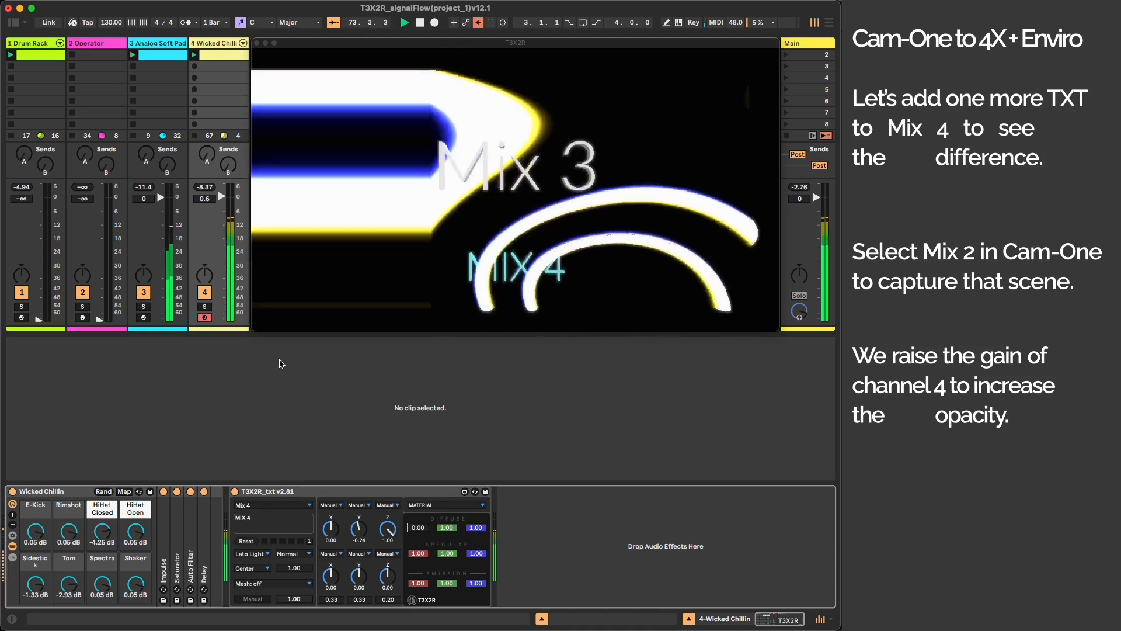
# Bring the Drum Rack track back up to 0.4 dB and set Cam-One's Y position to -14.88
pyautogui.moveTo(222, 199)
pyautogui.mouseDown()
pyautogui.moveTo(221, 209)
pyautogui.moveTo(222, 198)
pyautogui.mouseUp()
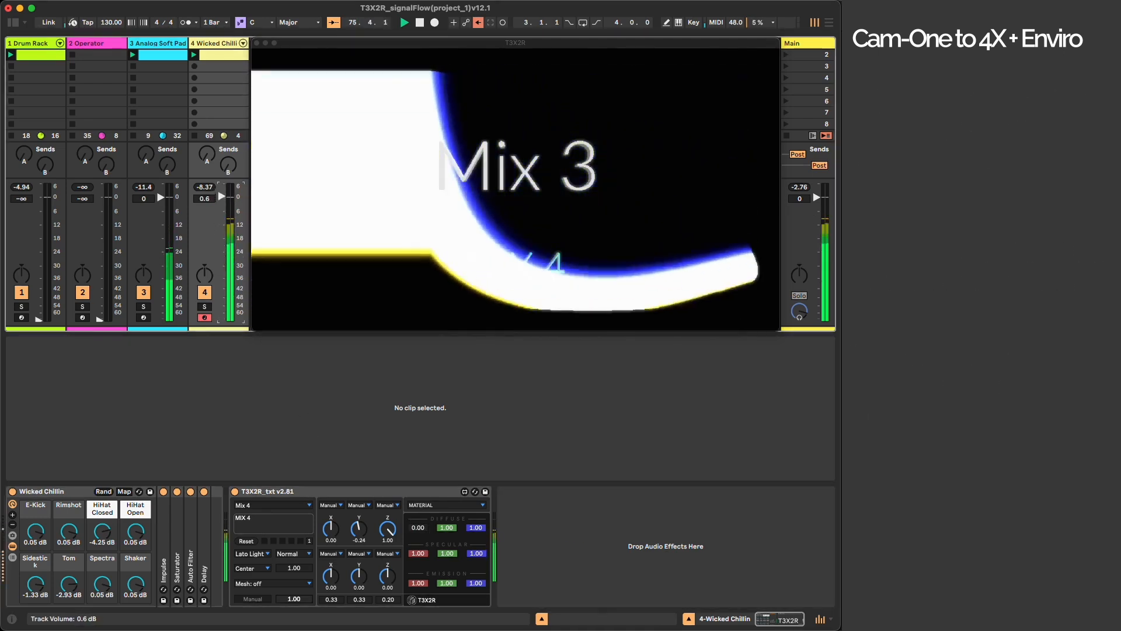
pyautogui.moveTo(38, 321); pyautogui.dragTo(38, 196)
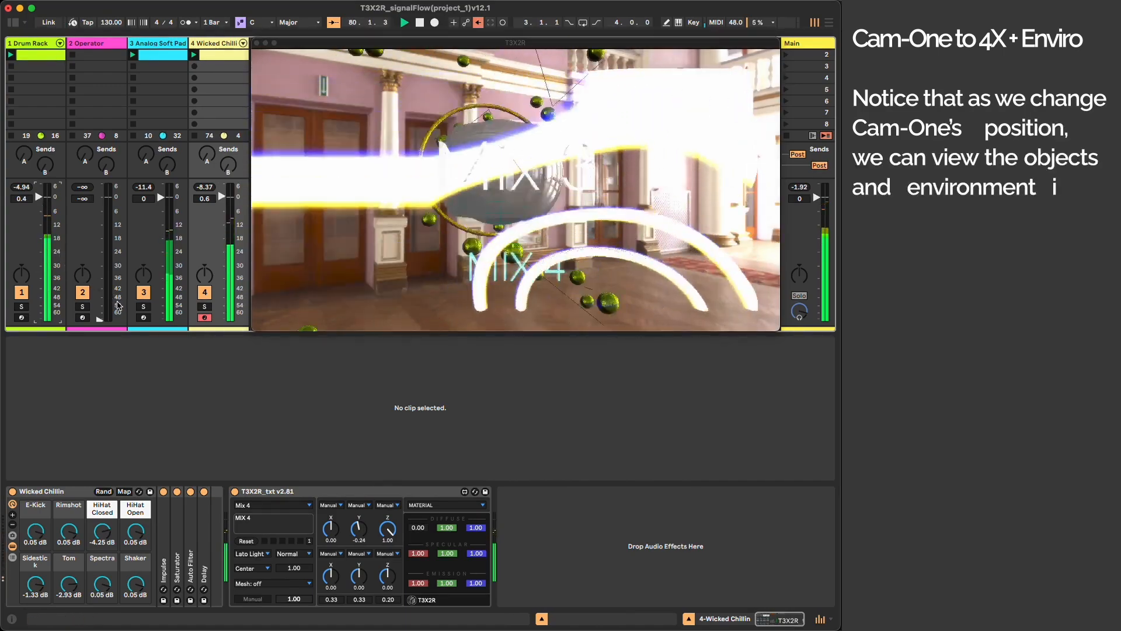
pyautogui.click(811, 43)
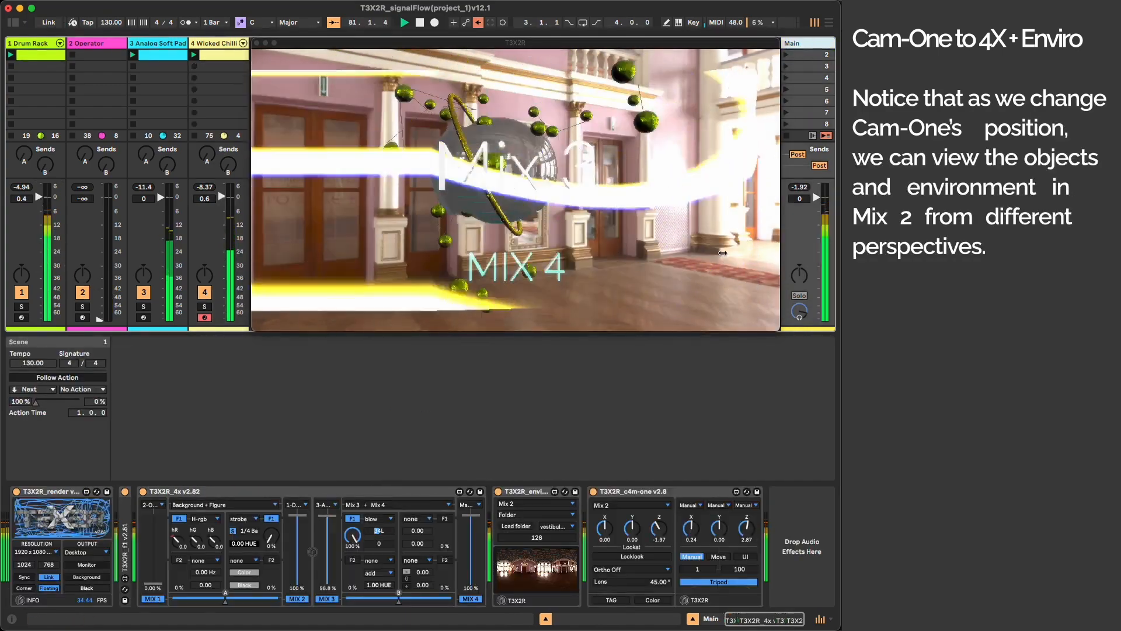
pyautogui.moveTo(722, 532); pyautogui.dragTo(710, 566)
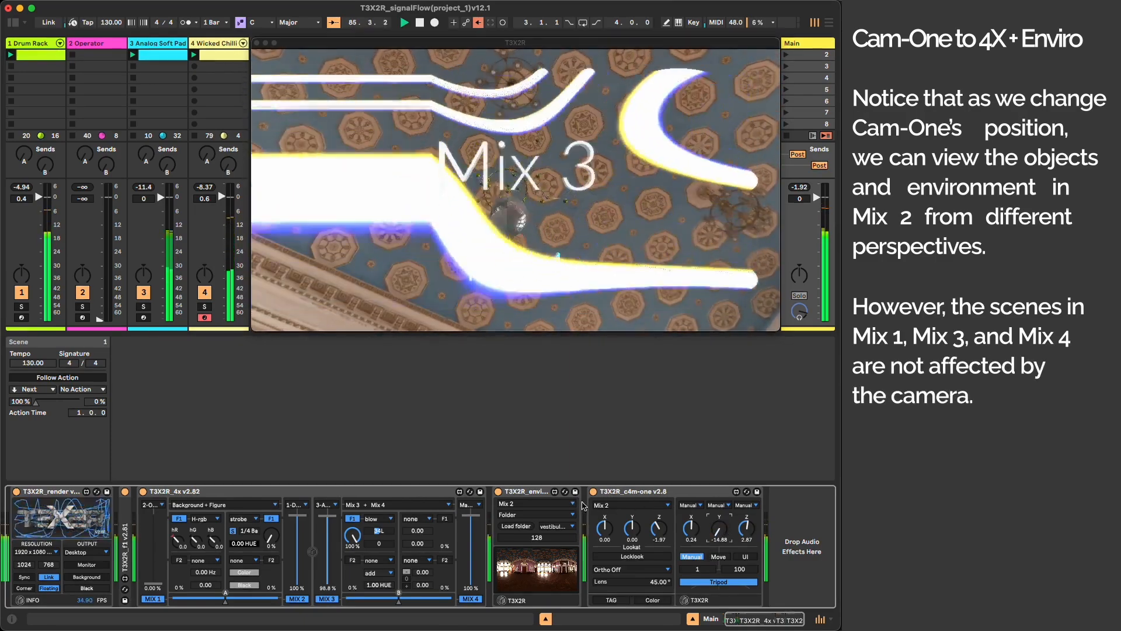
pyautogui.click(641, 507)
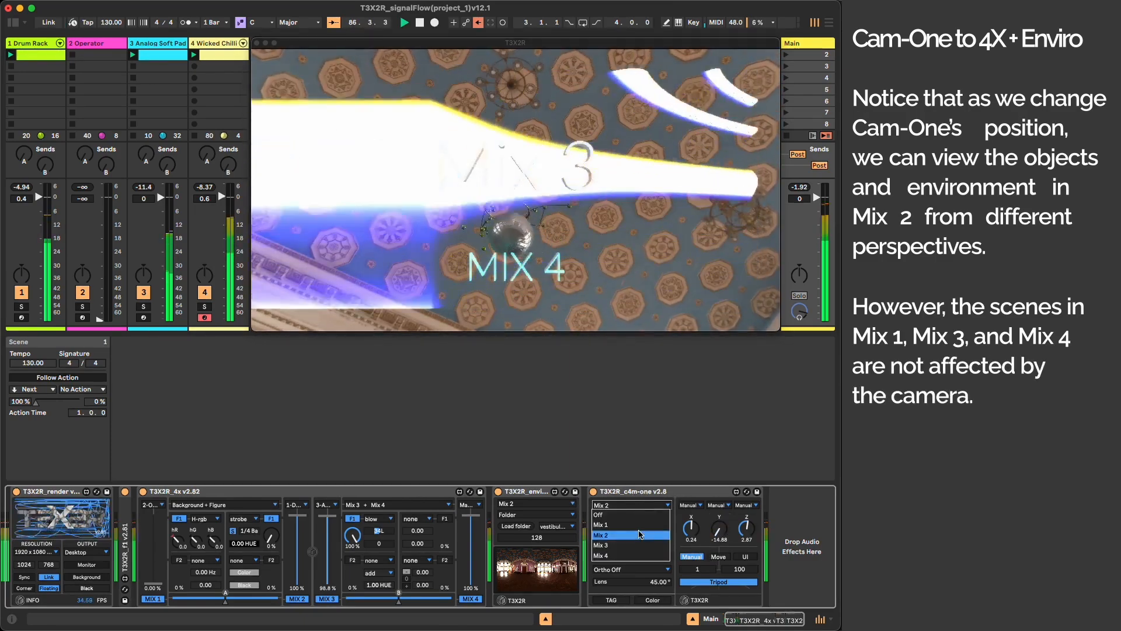
pyautogui.click(647, 490)
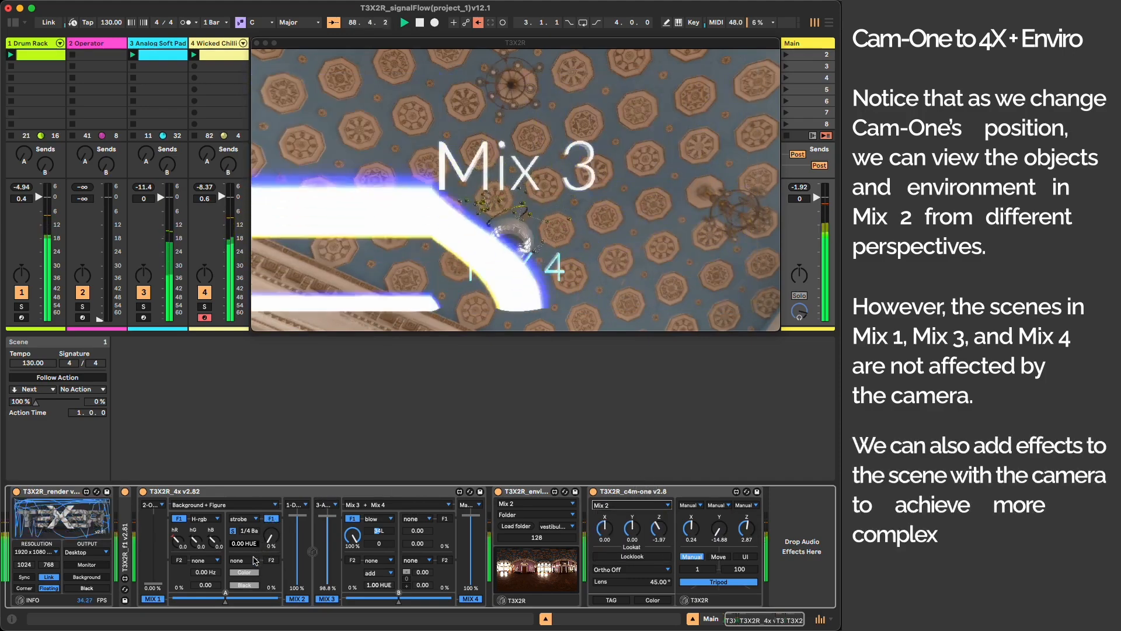
# Enable the Anime effect in Mix 2's F2 slot with Color and Black on and its amount at maximum
pyautogui.click(256, 561)
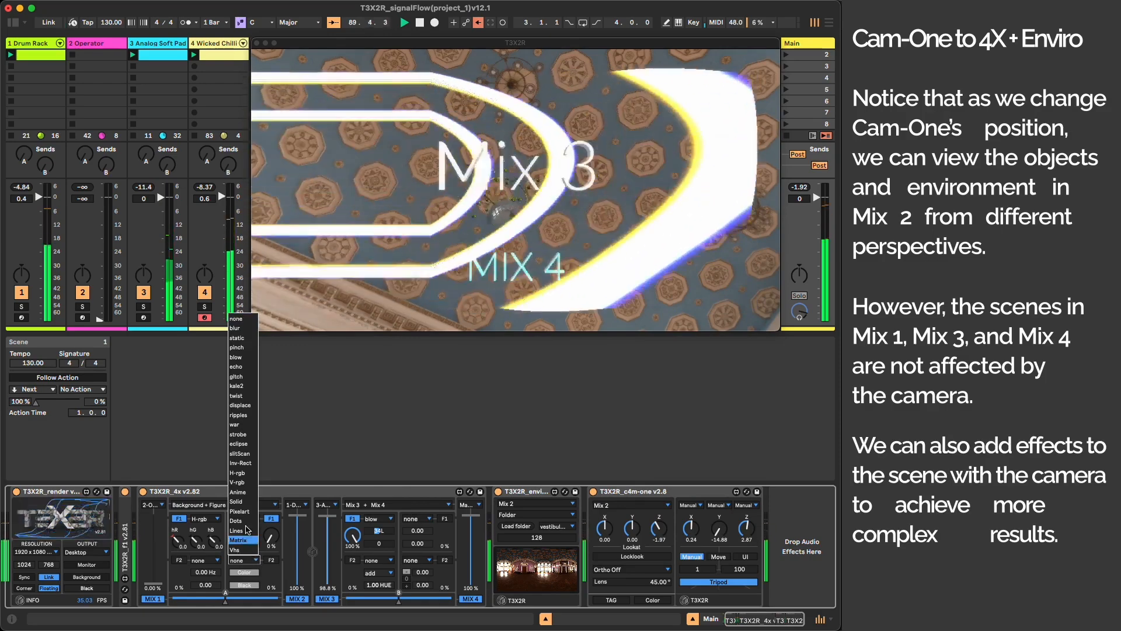
pyautogui.click(249, 493)
pyautogui.click(272, 560)
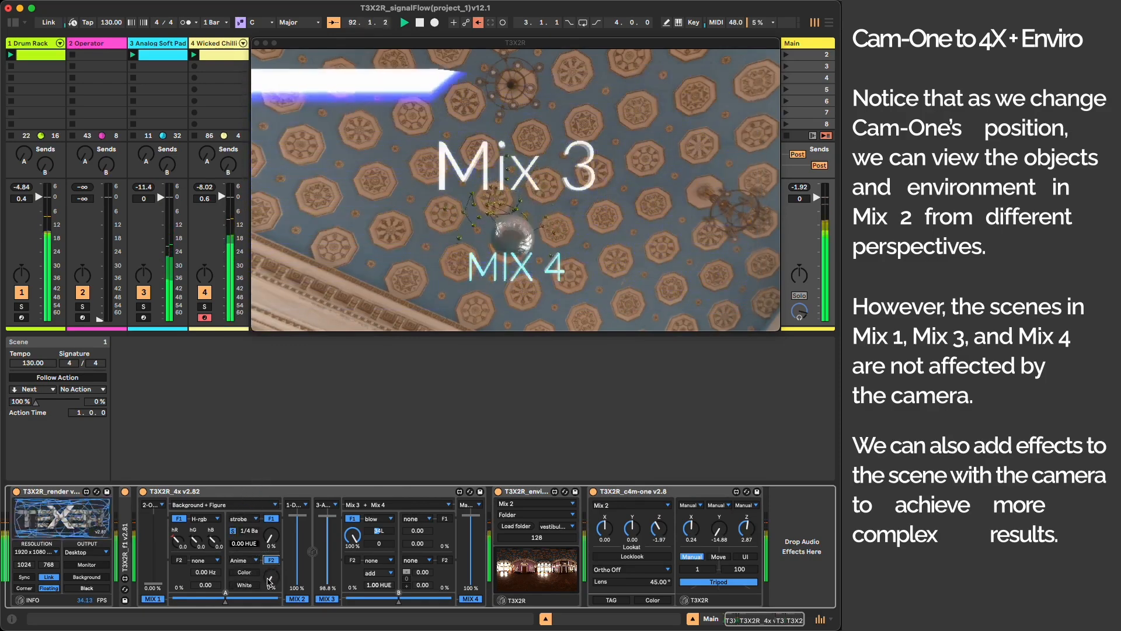
pyautogui.click(251, 573)
pyautogui.click(252, 585)
pyautogui.moveTo(269, 579); pyautogui.dragTo(254, 502)
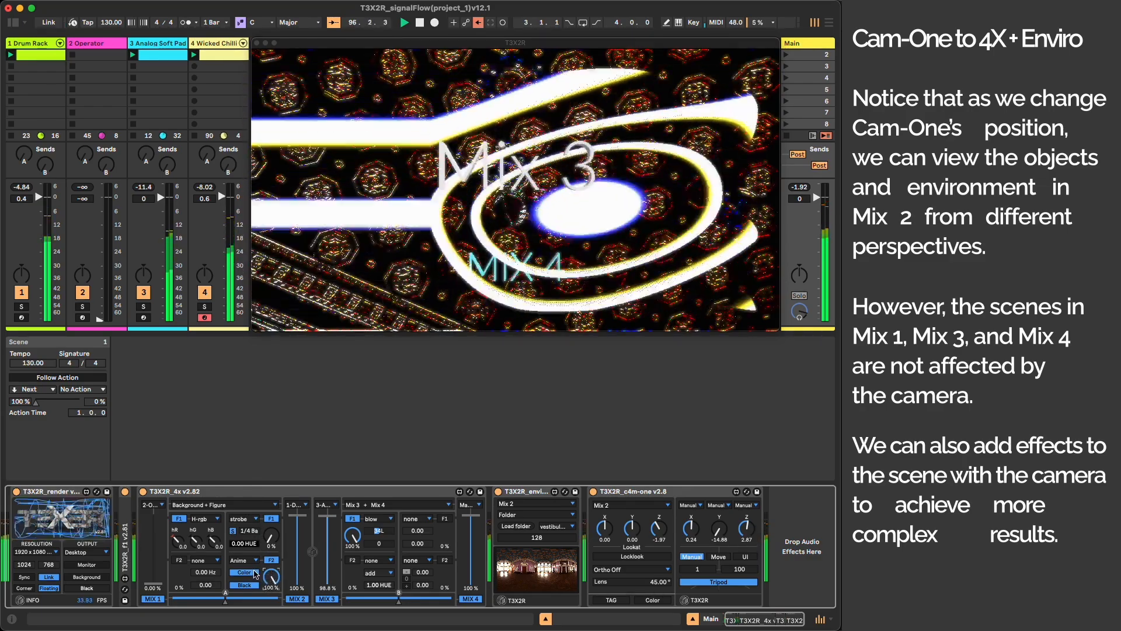
# Turn off Color in Mix 2's Anime effect and try the White setting before switching back to Black
pyautogui.click(250, 574)
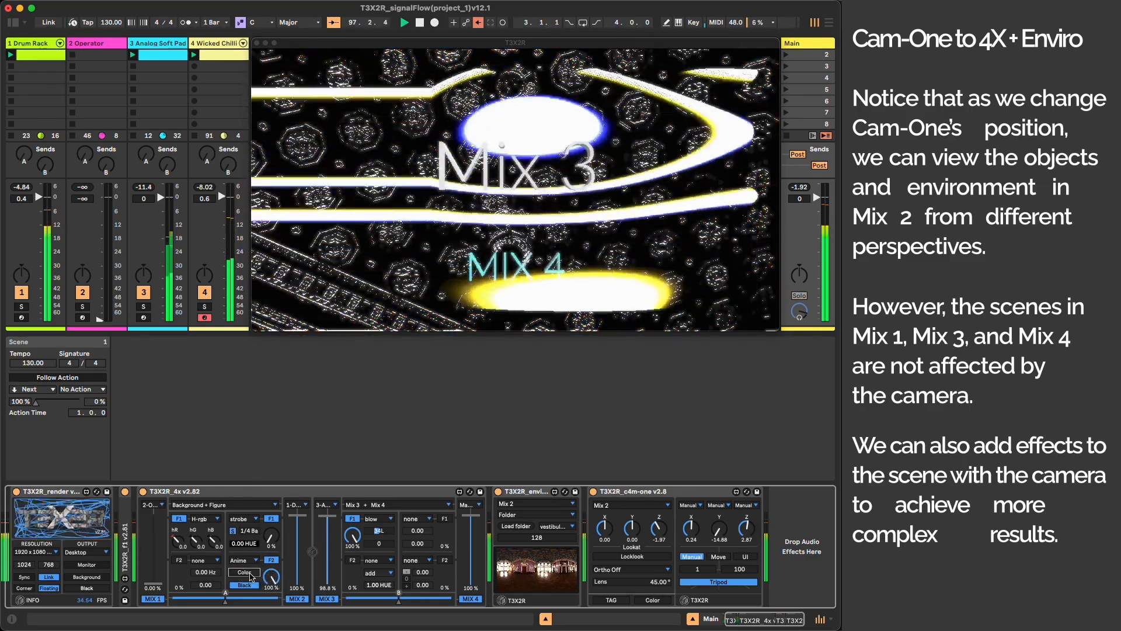
pyautogui.click(245, 586)
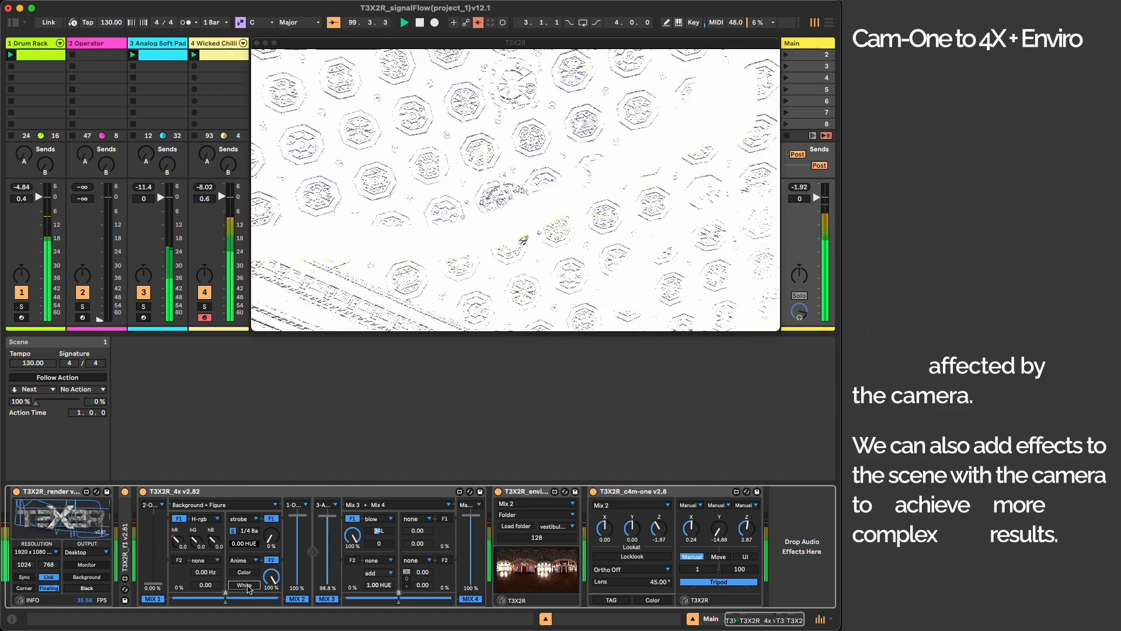
pyautogui.click(246, 585)
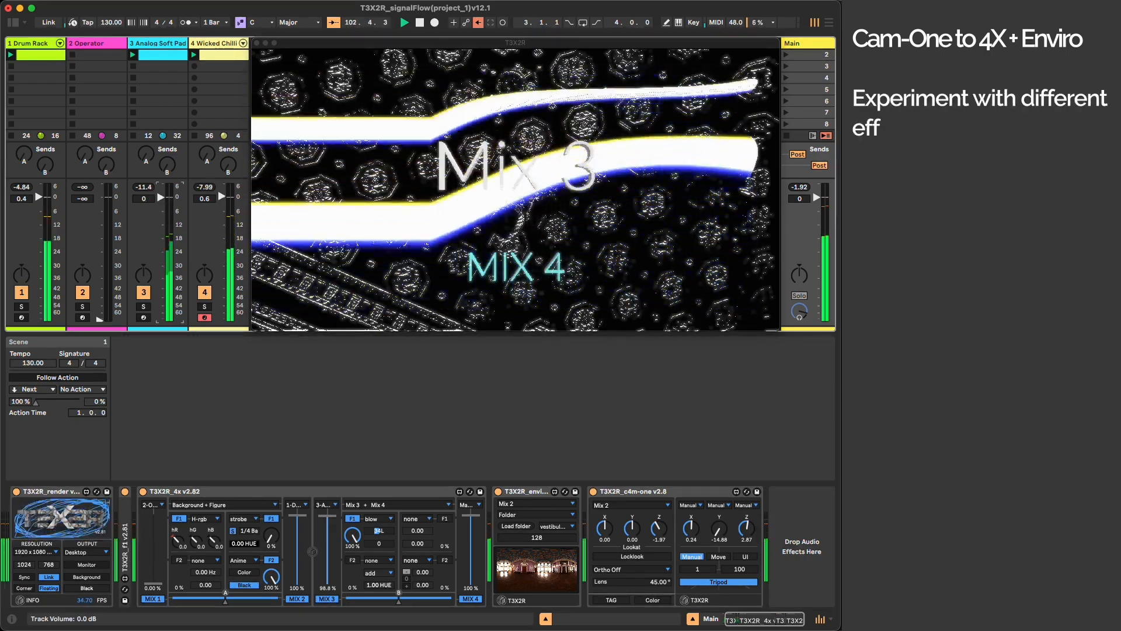
# Fade the Analog Soft Pad track fully out and lower Mix 4's level to 0%
pyautogui.moveTo(161, 202); pyautogui.dragTo(160, 319)
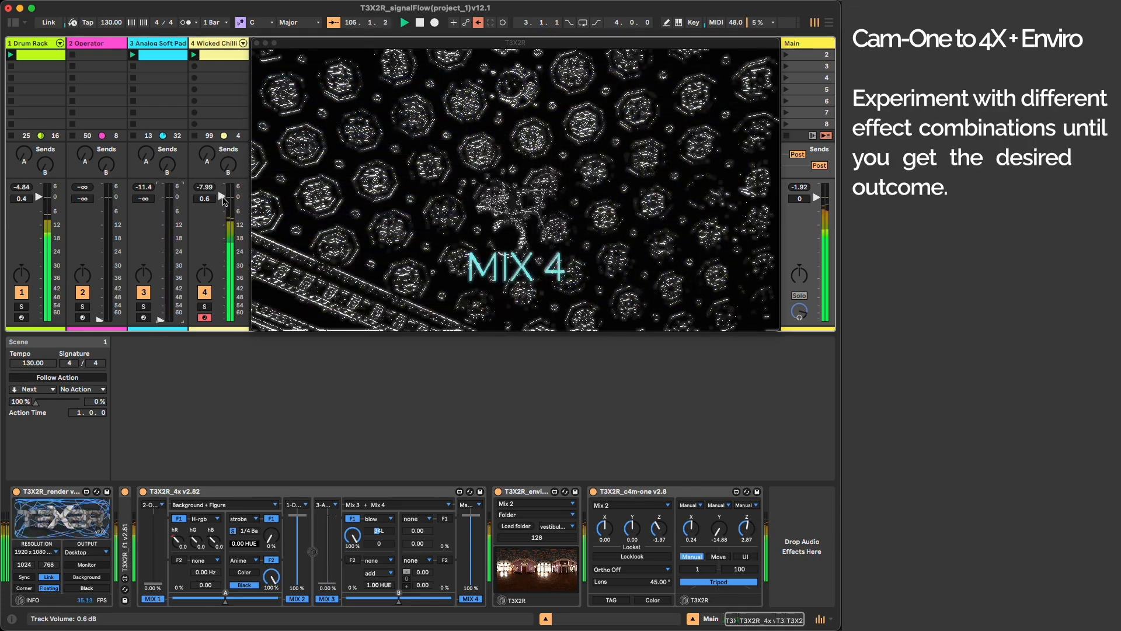
pyautogui.moveTo(473, 521); pyautogui.dragTo(471, 579)
# Turn Mix 2's Anime amount fully down and set Cam-One's Y position to -5.91
pyautogui.moveTo(726, 536); pyautogui.dragTo(714, 495)
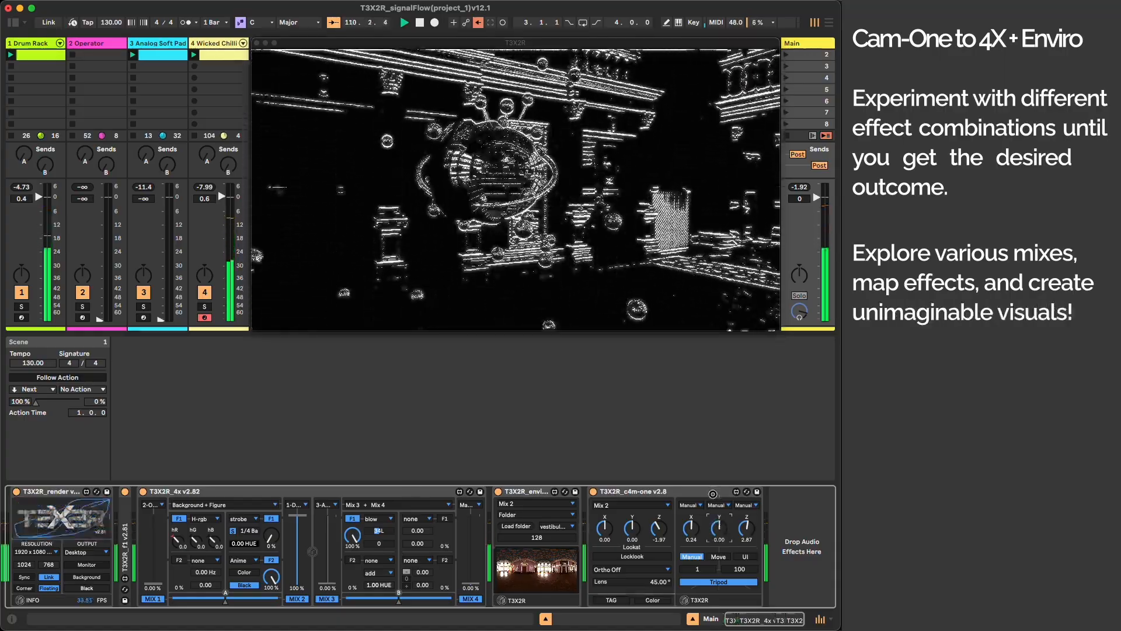
pyautogui.moveTo(272, 578); pyautogui.dragTo(271, 583)
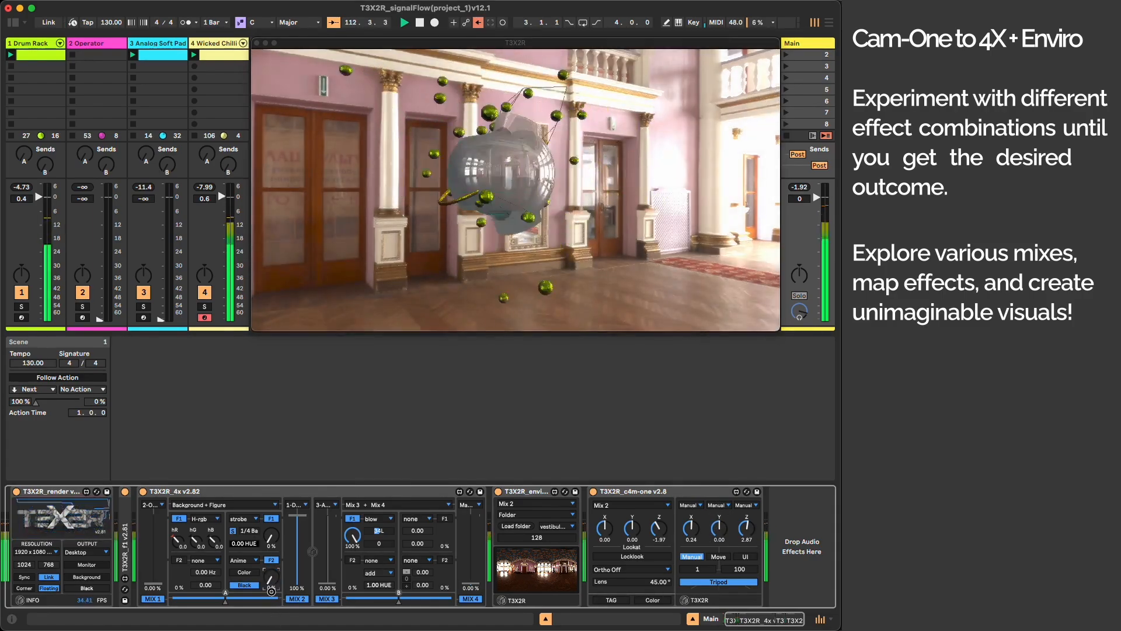
pyautogui.moveTo(719, 530)
pyautogui.mouseDown()
pyautogui.moveTo(720, 514)
pyautogui.moveTo(713, 541)
pyautogui.mouseUp()
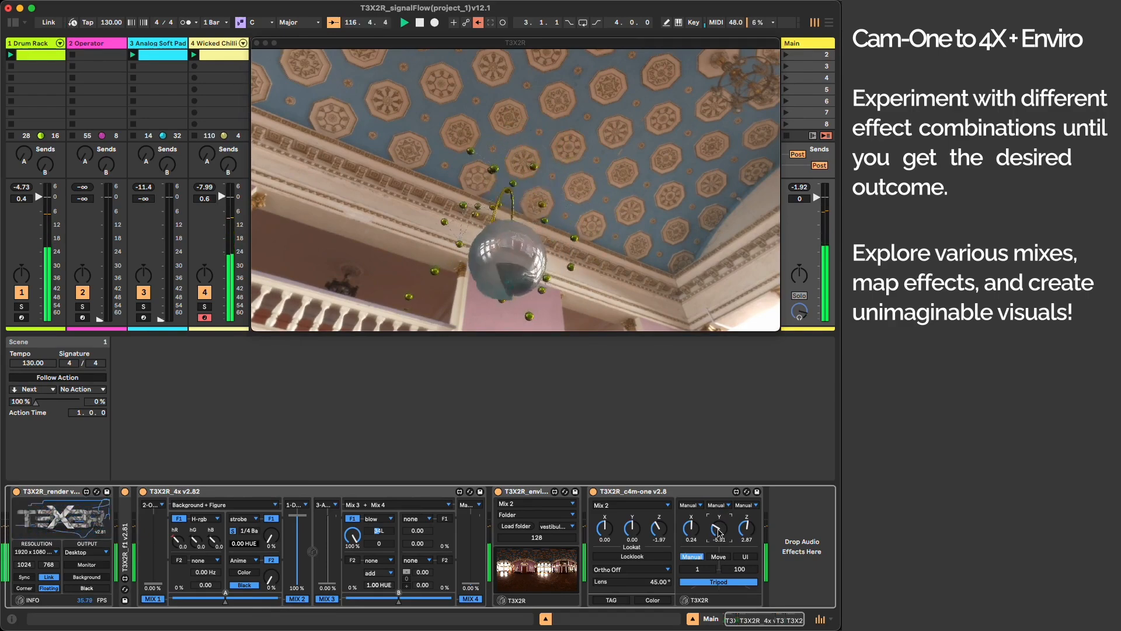
# Raise Mix 2's strobe and Anime amounts to 100% and bring the Analog Soft Pad track up to -0.5 dB
pyautogui.moveTo(274, 545); pyautogui.dragTo(262, 440)
pyautogui.moveTo(273, 586); pyautogui.dragTo(263, 497)
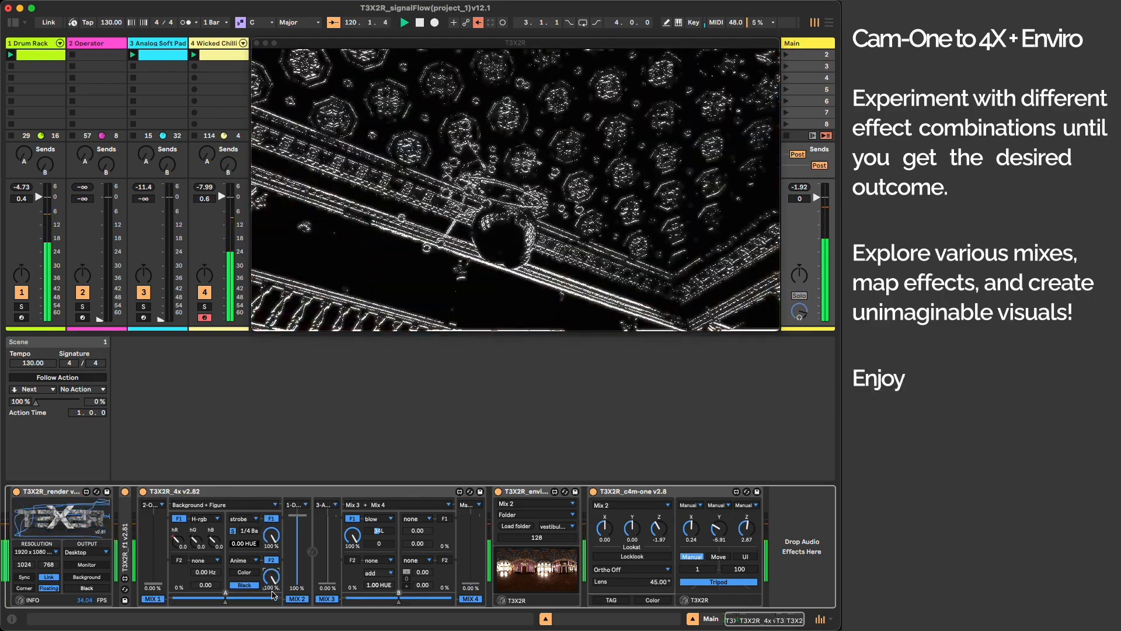
pyautogui.moveTo(161, 320); pyautogui.dragTo(161, 198)
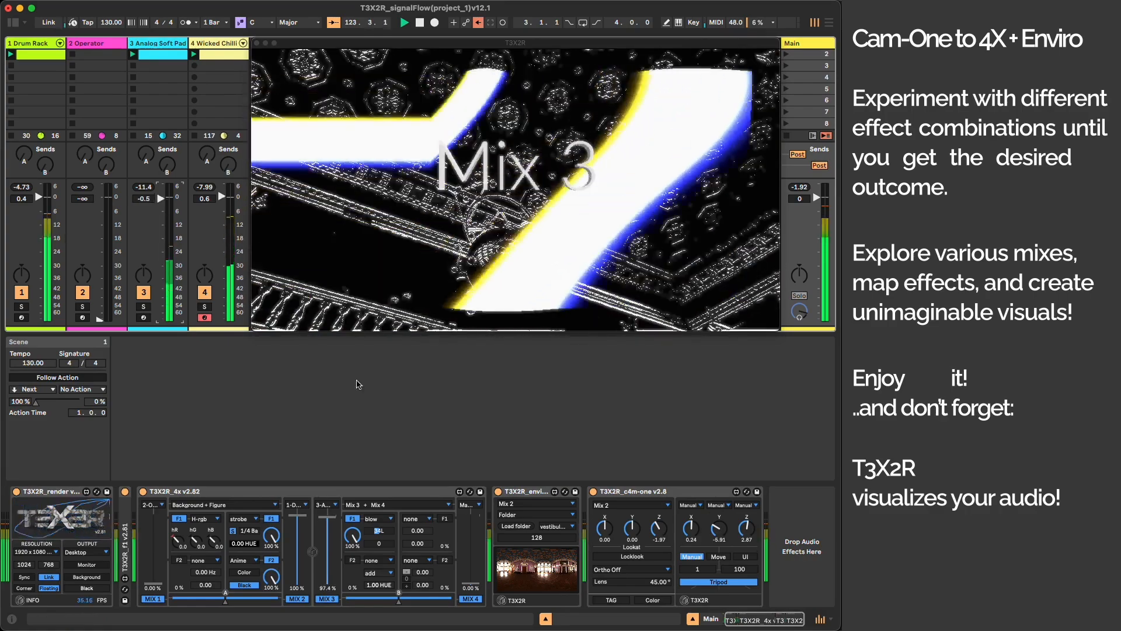
# Link Mix 4's level to the 4-Wicked Chillin track and set that track's volume to 0.4 dB
pyautogui.click(473, 506)
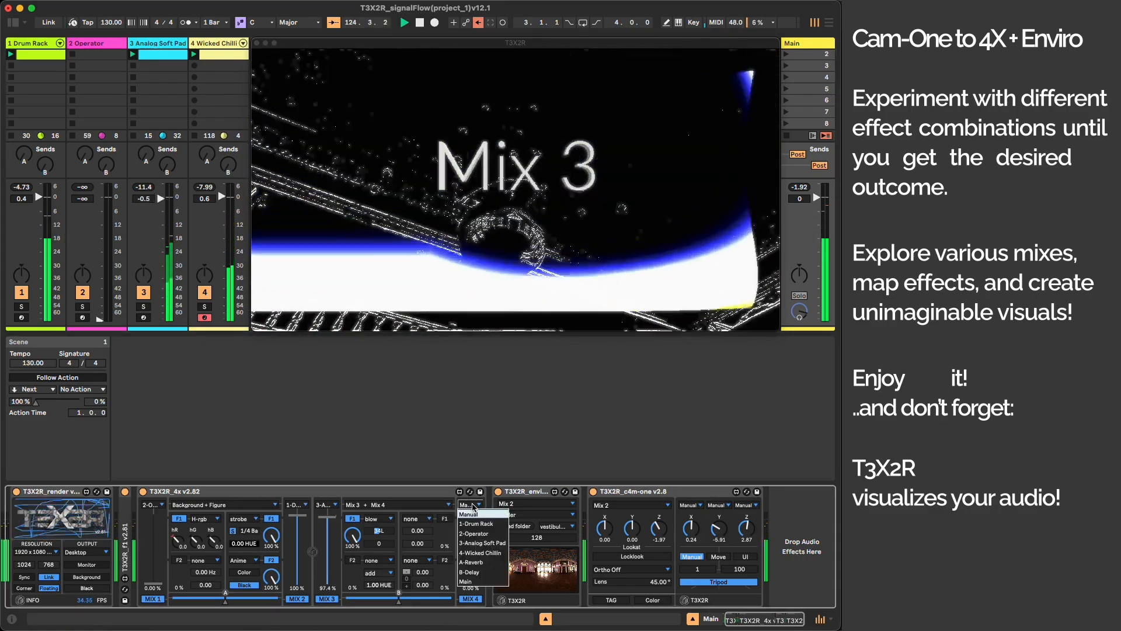
pyautogui.click(480, 553)
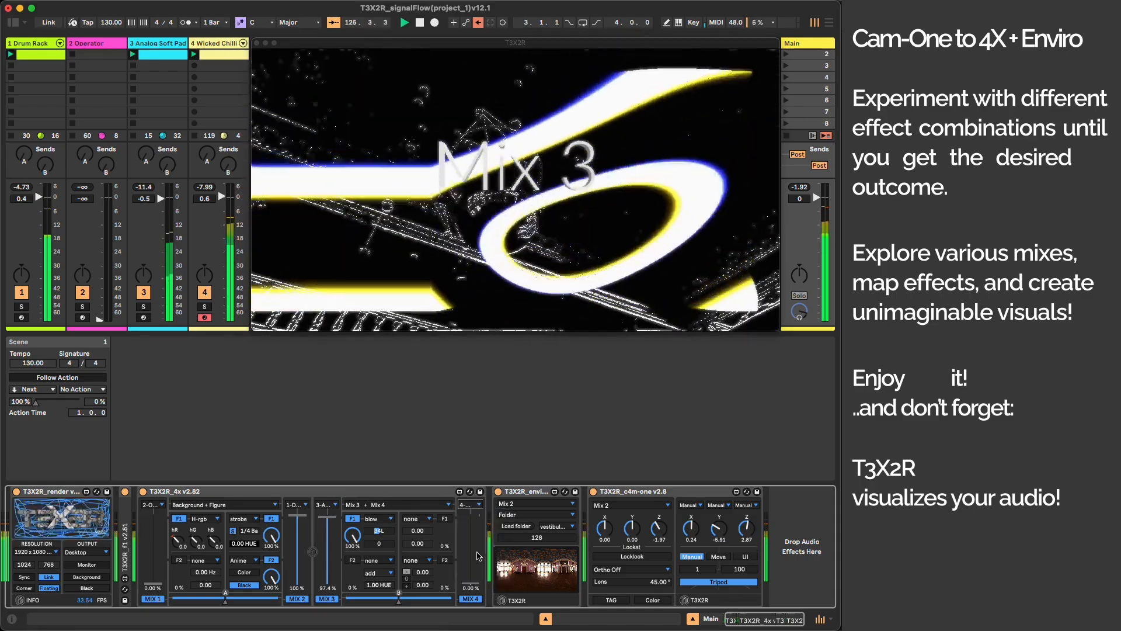
pyautogui.moveTo(223, 202); pyautogui.dragTo(222, 264)
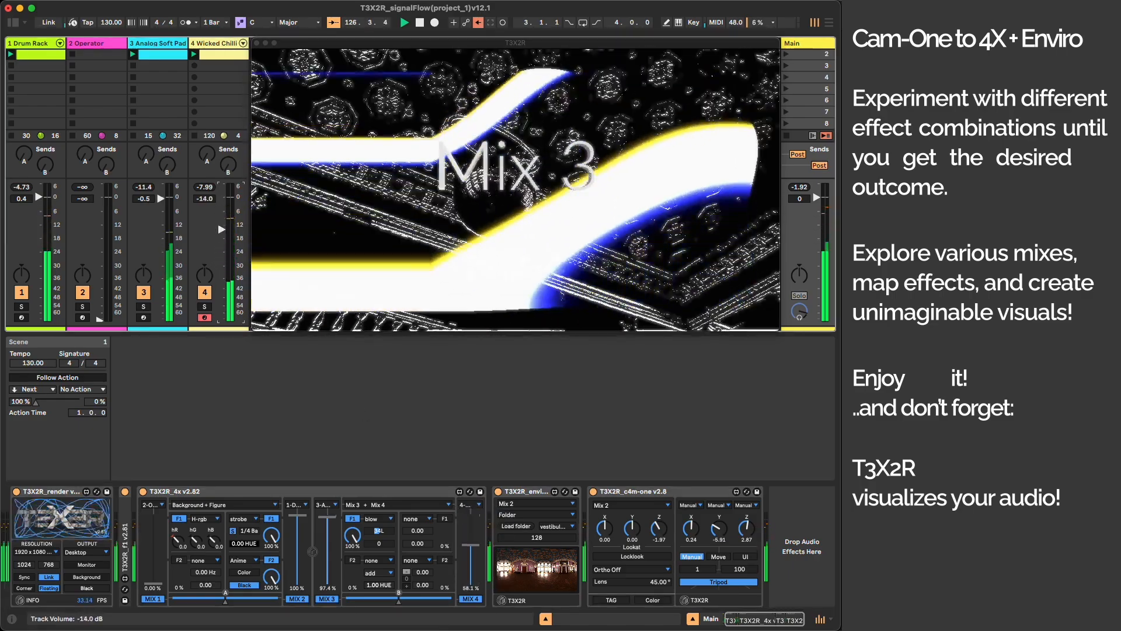
pyautogui.moveTo(222, 206); pyautogui.dragTo(222, 197)
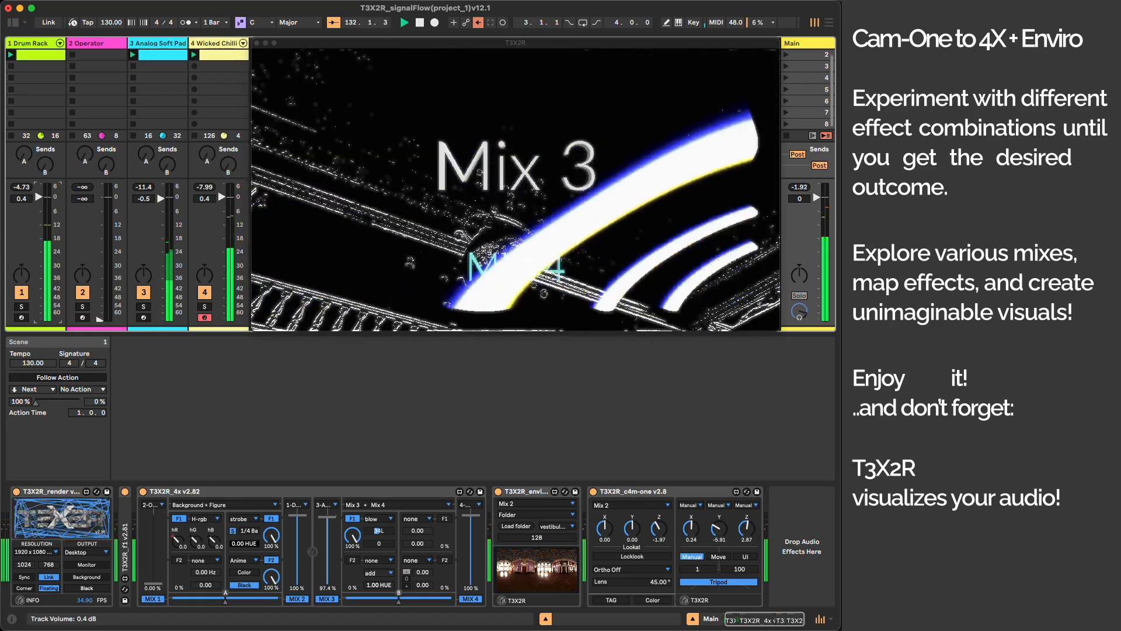
# Set the Drum Rack track to -0.2 dB and fade the Wicked Chillin and Analog Soft Pad tracks fully out
pyautogui.moveTo(40, 198); pyautogui.dragTo(42, 202)
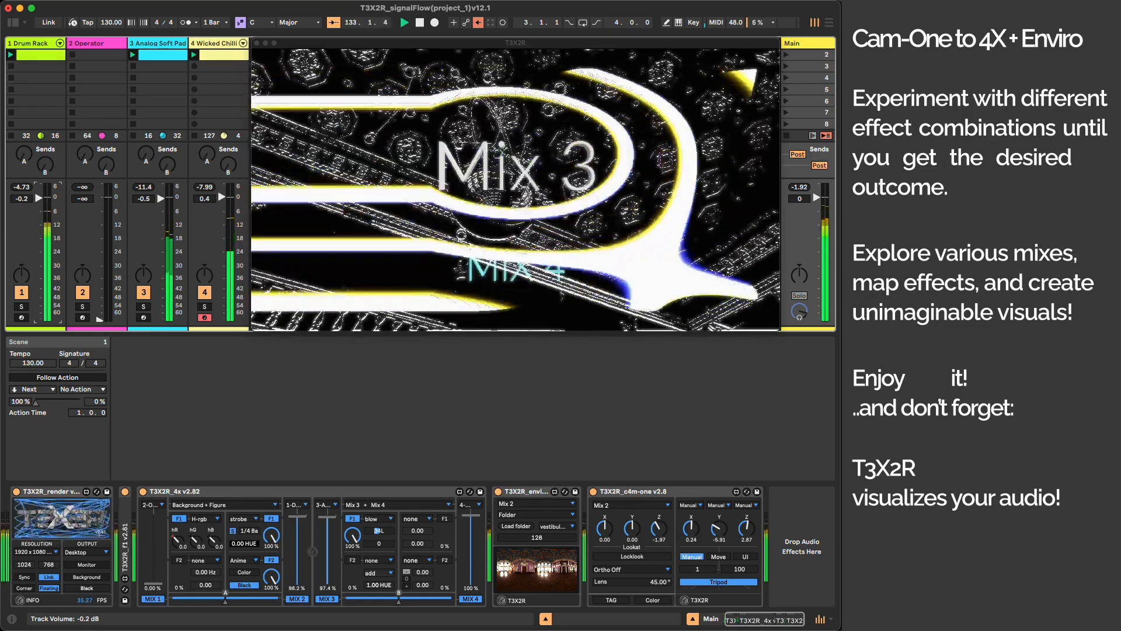
pyautogui.moveTo(222, 197); pyautogui.dragTo(222, 320)
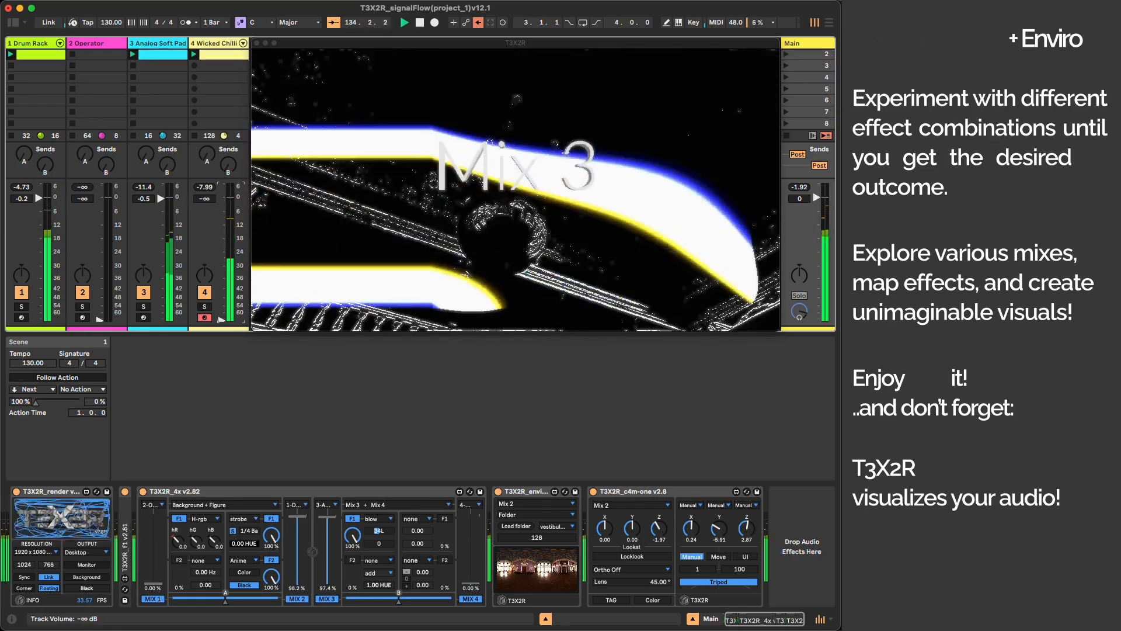
pyautogui.moveTo(162, 198); pyautogui.dragTo(162, 319)
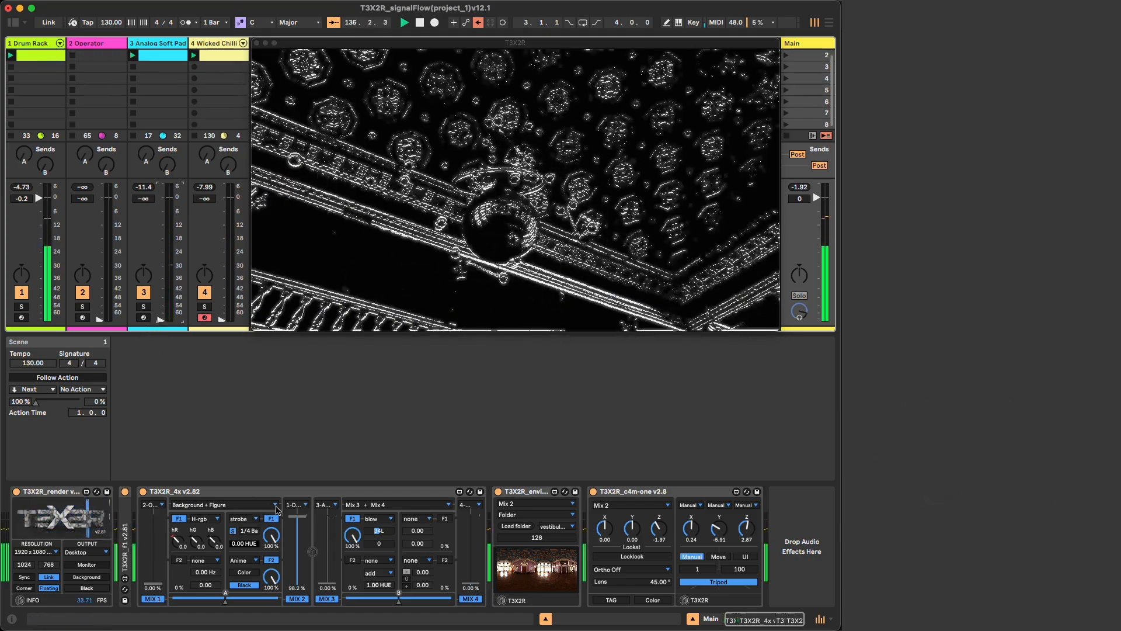
# Turn down Mix 2's strobe amount, keep Anime at 100%, and raise the Operator track to 1.2 dB
pyautogui.moveTo(274, 540); pyautogui.dragTo(270, 546)
pyautogui.moveTo(99, 319); pyautogui.dragTo(99, 219)
pyautogui.moveTo(99, 210); pyautogui.dragTo(100, 194)
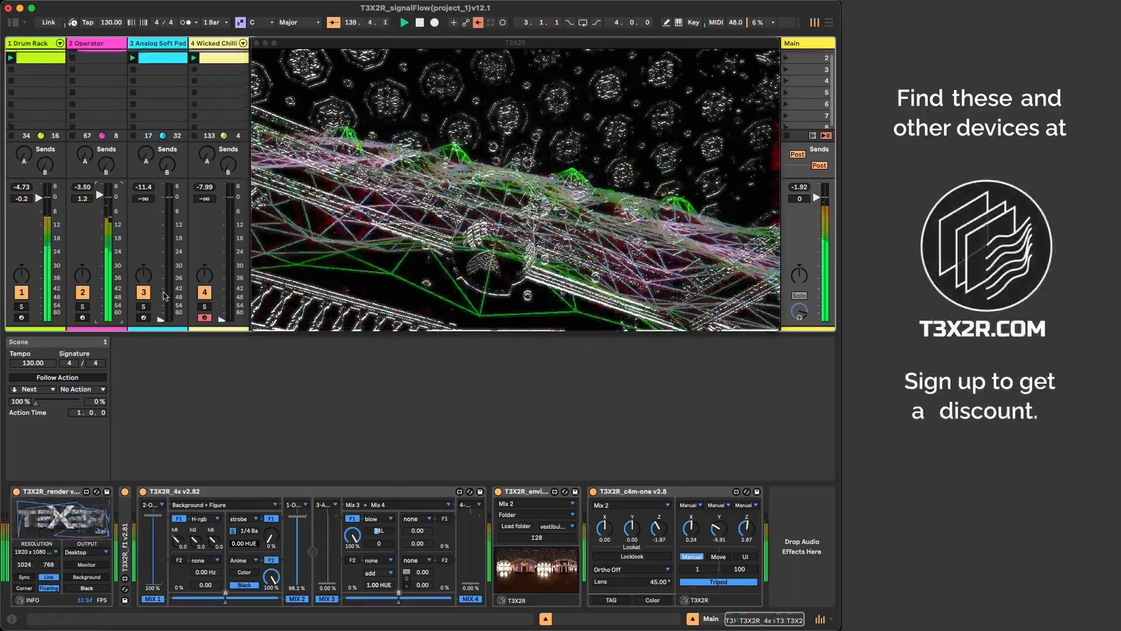
pyautogui.moveTo(271, 576)
pyautogui.mouseDown()
pyautogui.moveTo(272, 587)
pyautogui.moveTo(272, 576)
pyautogui.mouseUp()
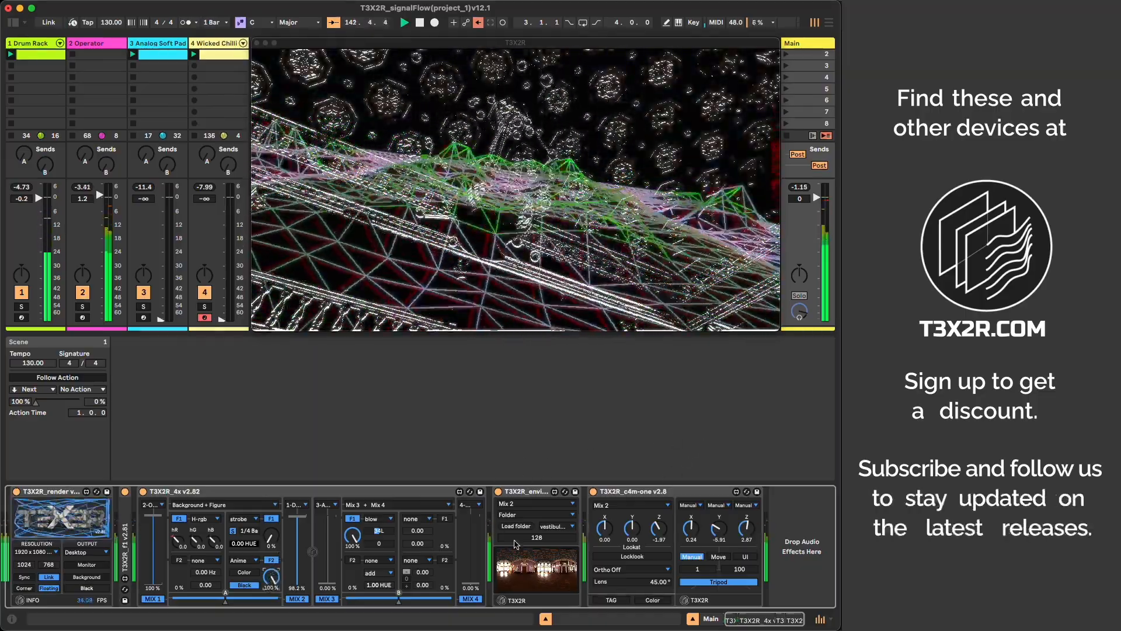
# Switch Cam-One's position control from Manual to Move mode
pyautogui.click(722, 558)
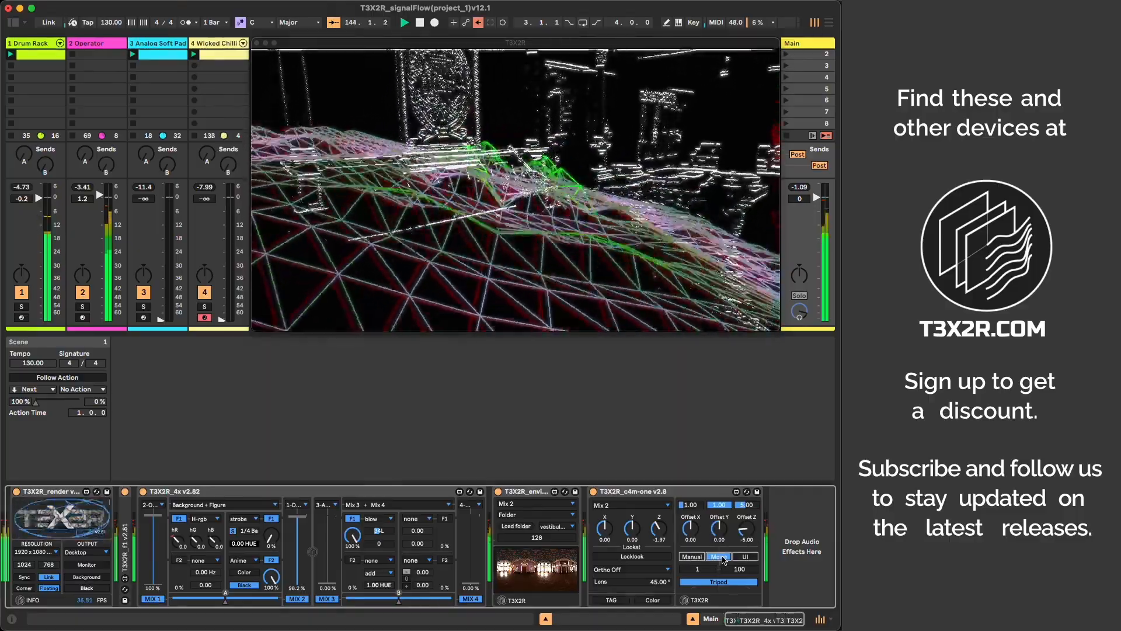